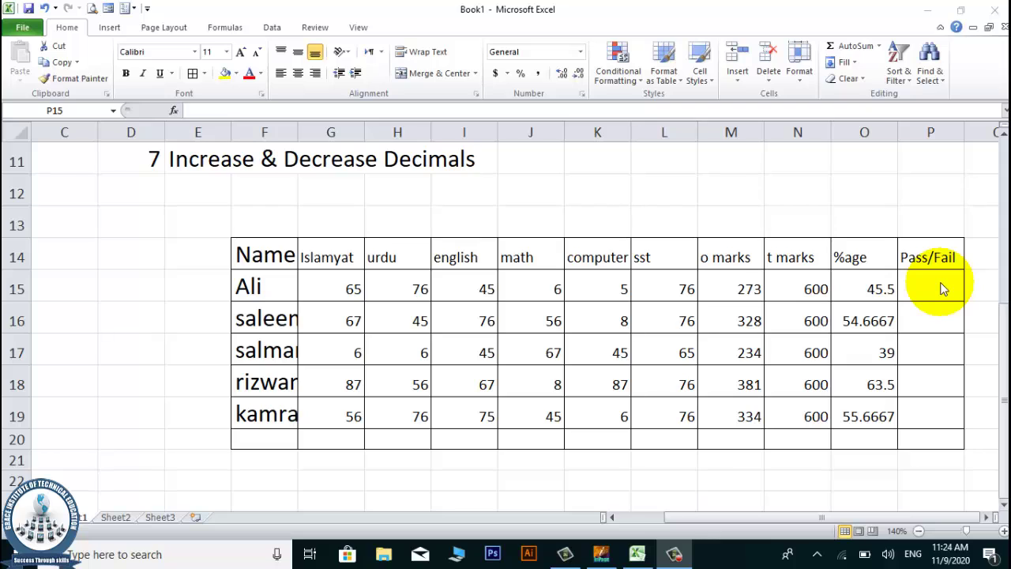
# Step: Start an IF formula in P15 that tests whether O15 is >=50 and returns "Pass" when true
pyautogui.click(912, 285)
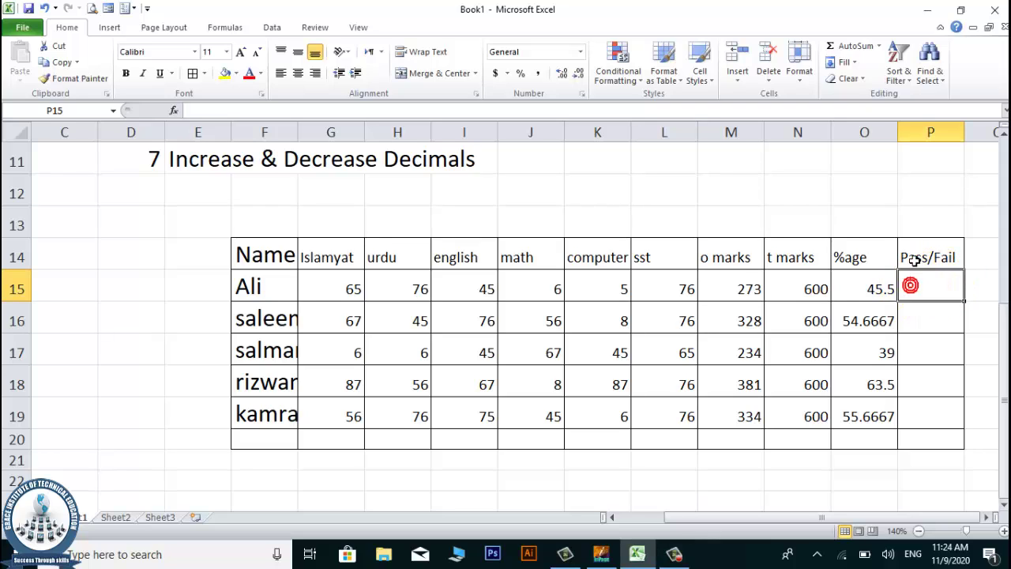
pyautogui.click(930, 413)
pyautogui.click(936, 288)
pyautogui.click(941, 295)
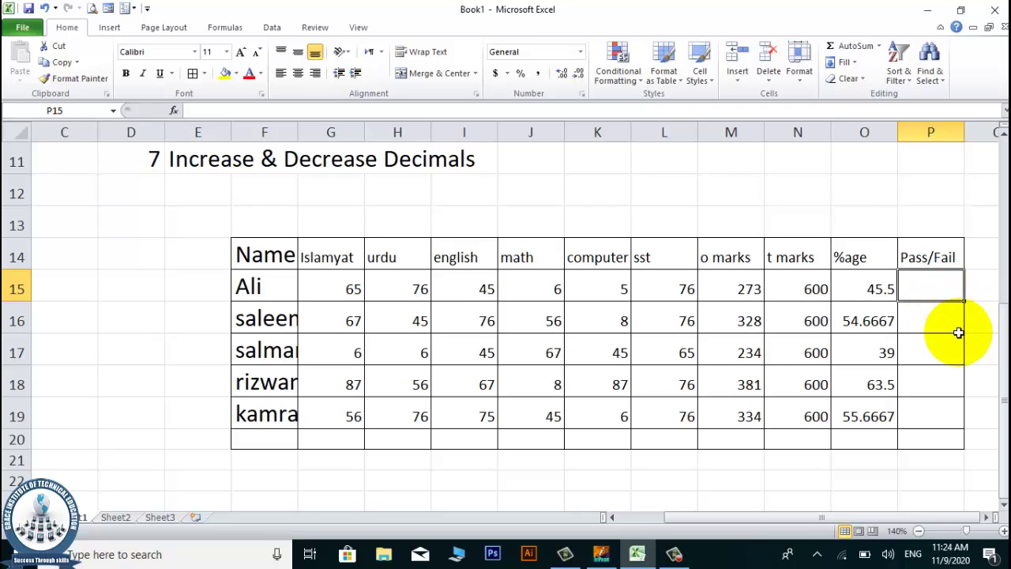
pyautogui.write('=')
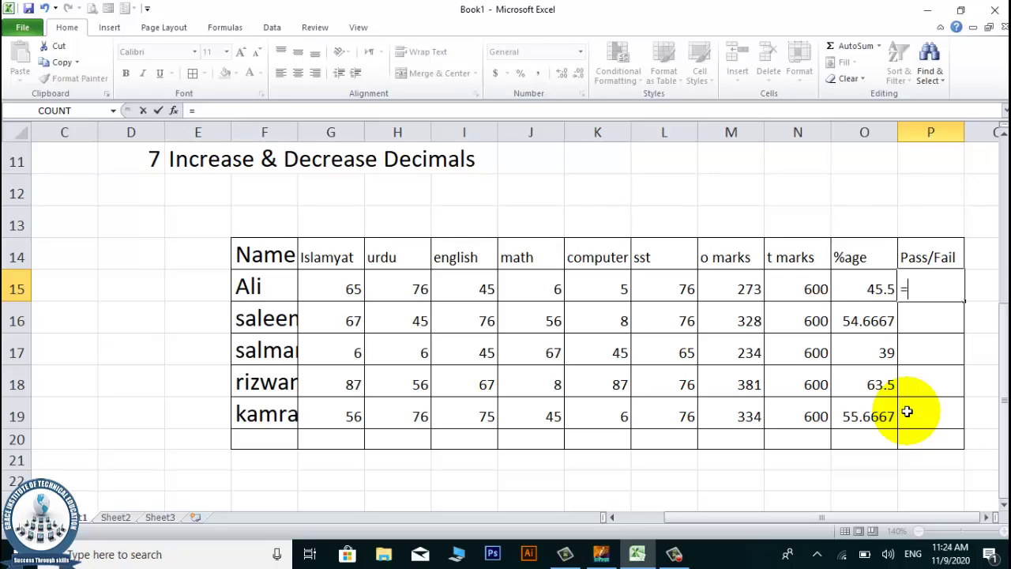
pyautogui.write('if(')
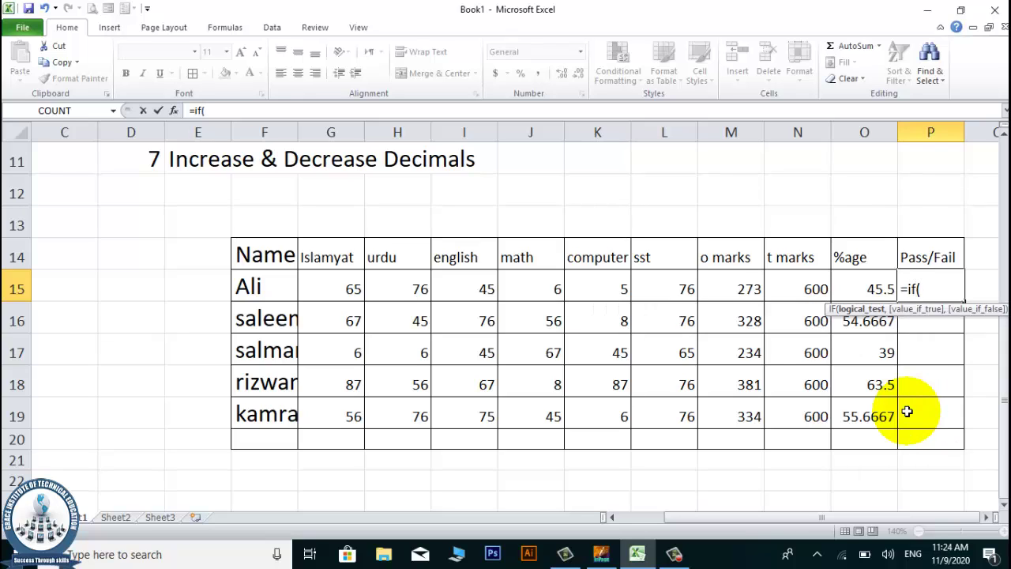
pyautogui.click(862, 287)
pyautogui.click(863, 288)
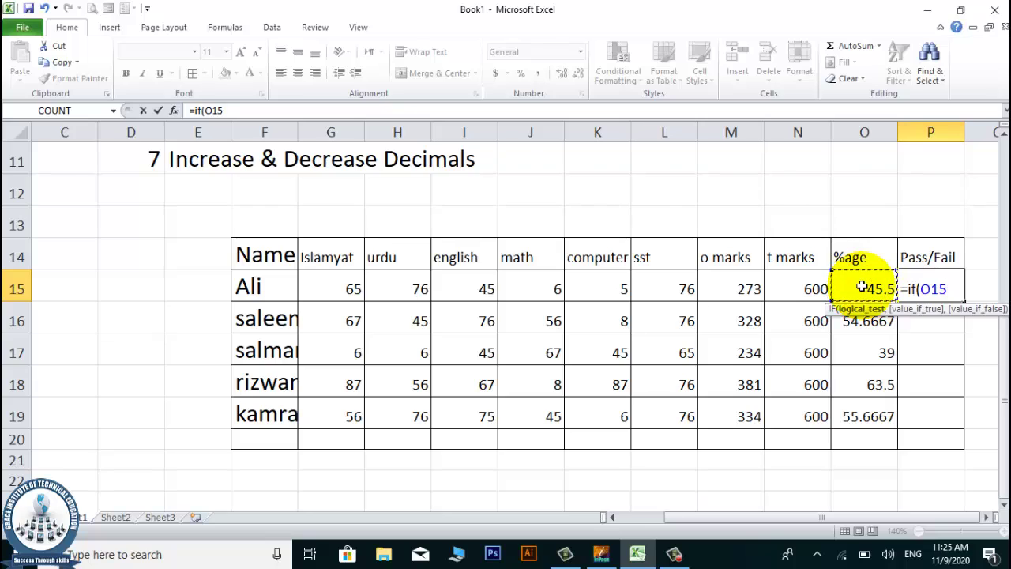
pyautogui.write('>=')
pyautogui.write('50,')
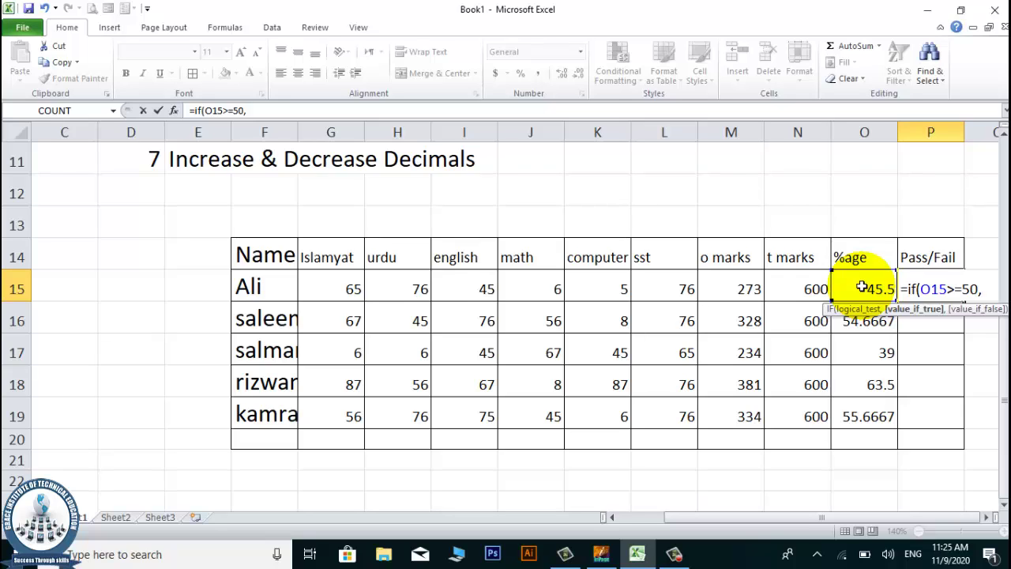
pyautogui.write('"Pass"')
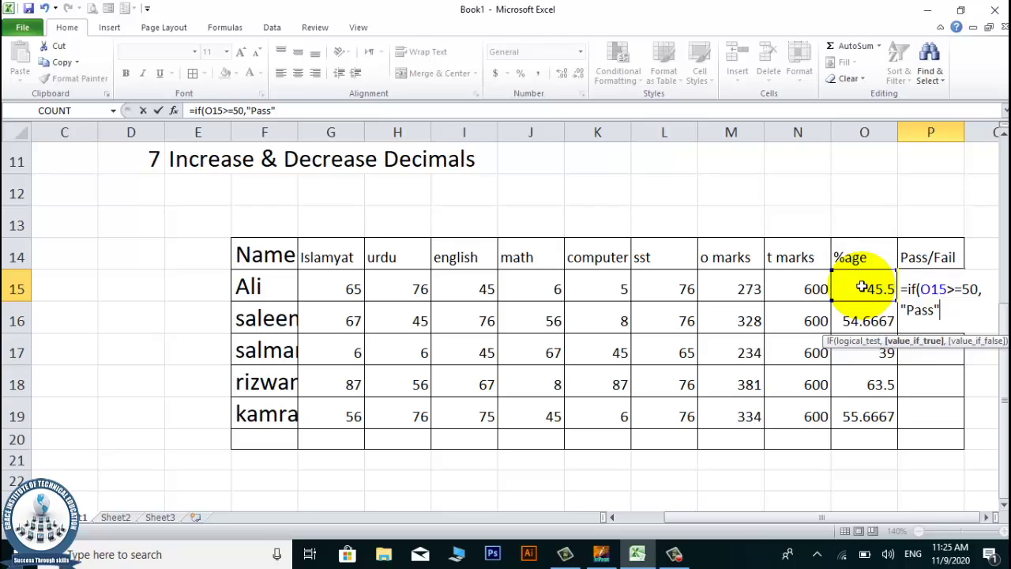
pyautogui.write(',')
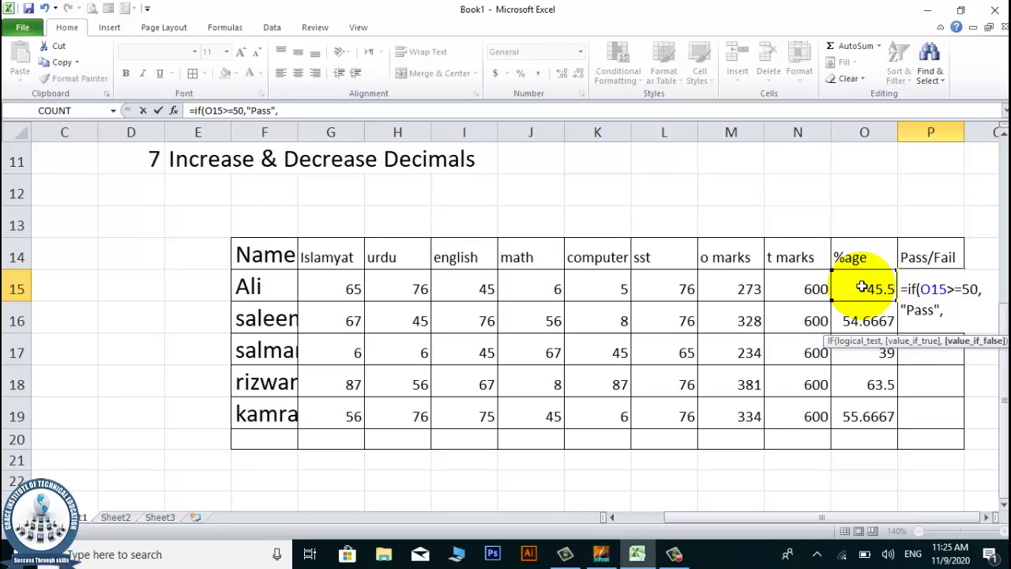
pyautogui.write('if(')
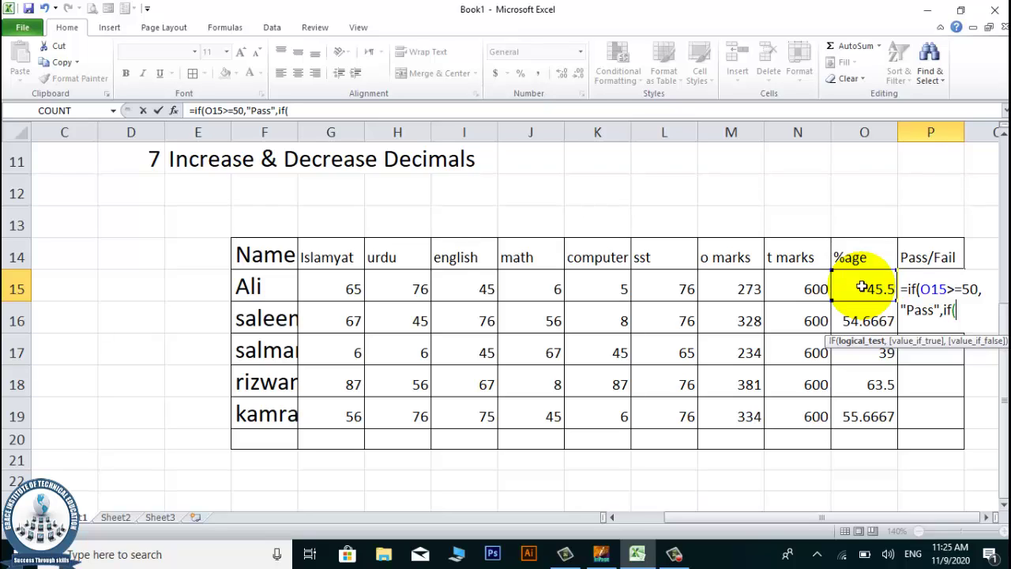
pyautogui.press('BackSpace')
pyautogui.press('BackSpace')
pyautogui.press('BackSpace')
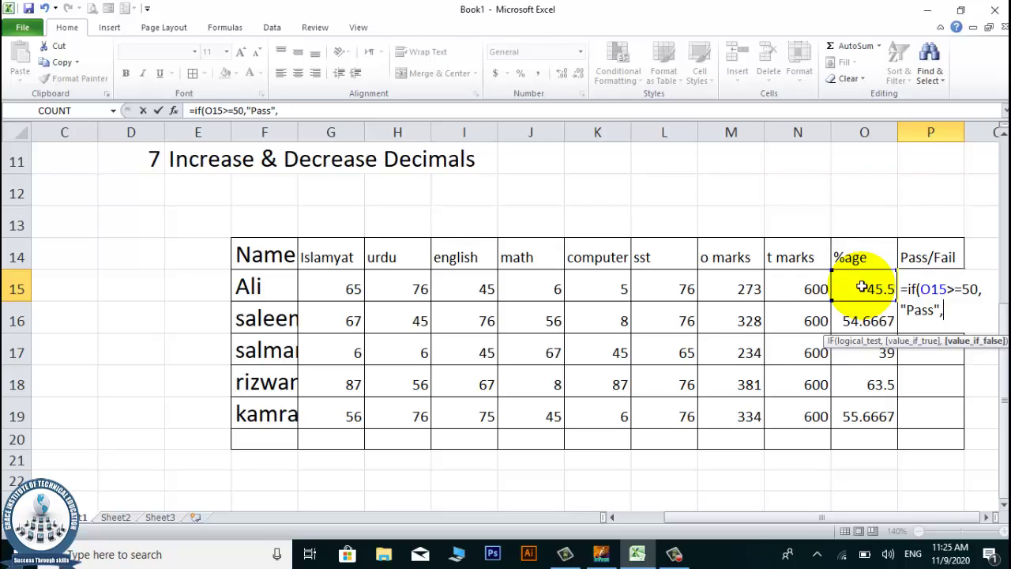
# Step: Complete the IF formula in P15 with "Fail" as the value returned when the test is false
pyautogui.write('"')
pyautogui.write('Fail")')
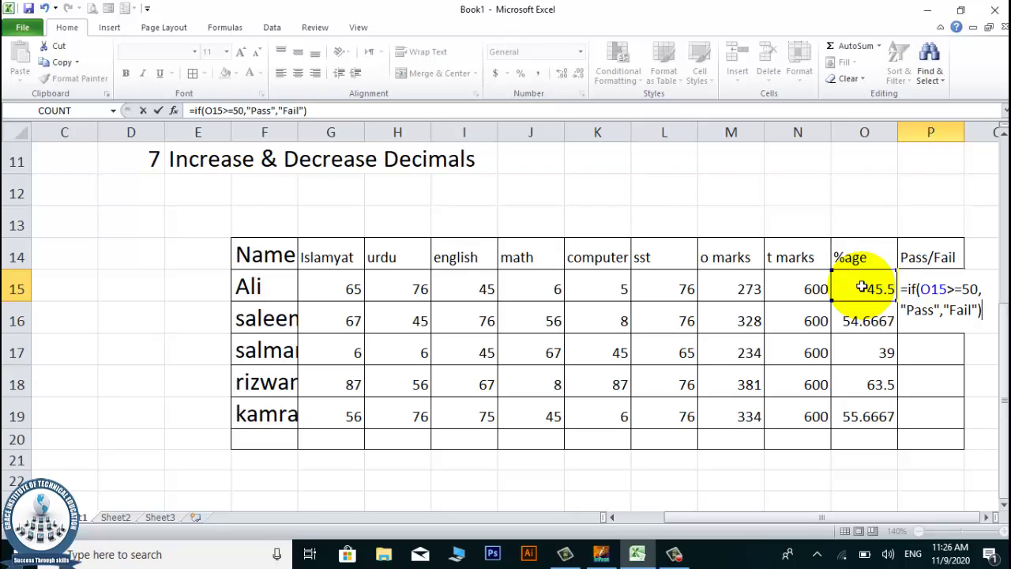
pyautogui.press('Return')
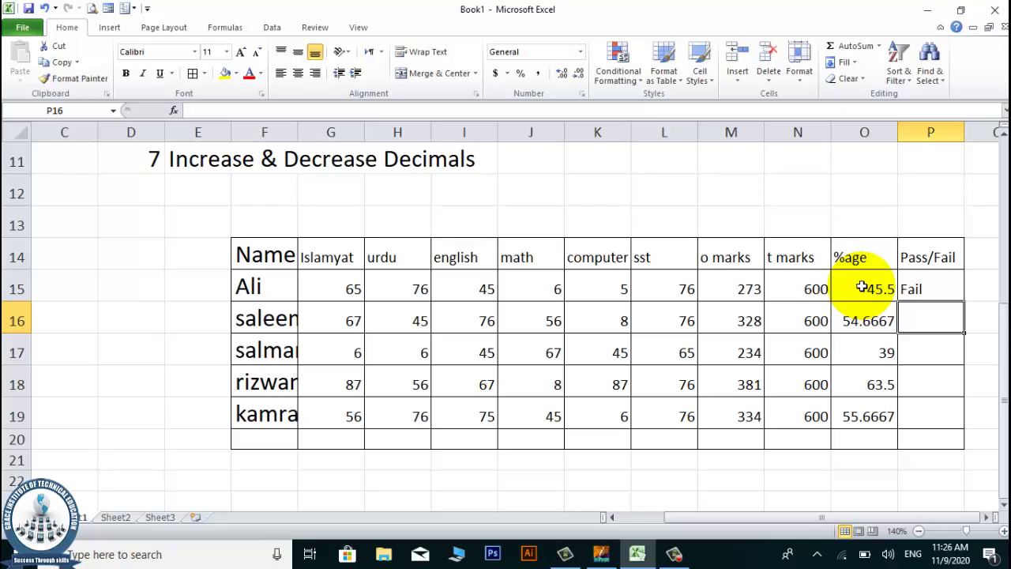
# Step: Fill the Pass/Fail formula from P15 down through P19
pyautogui.click(936, 289)
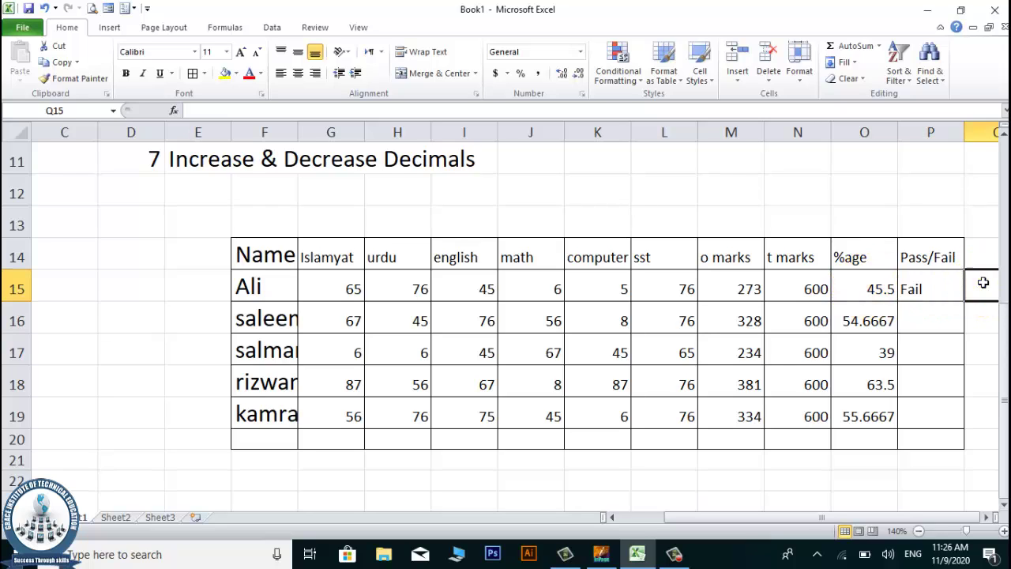
pyautogui.click(942, 286)
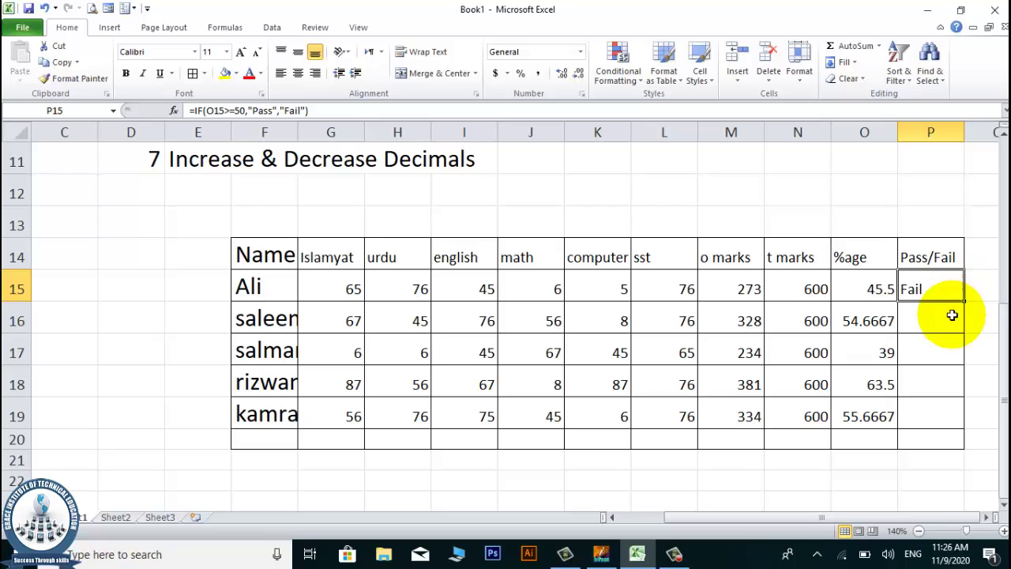
pyautogui.doubleClick(965, 300)
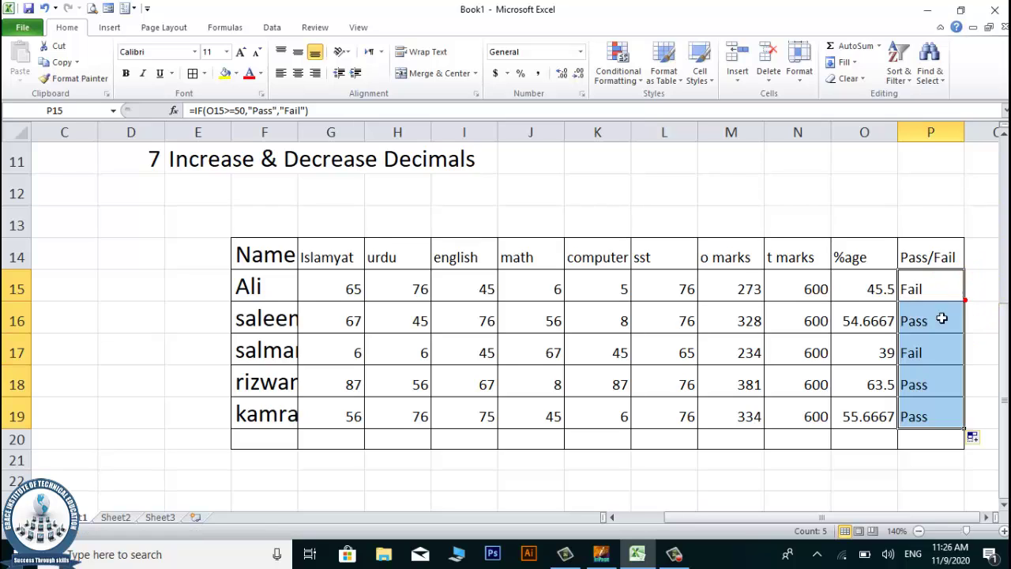
pyautogui.click(859, 341)
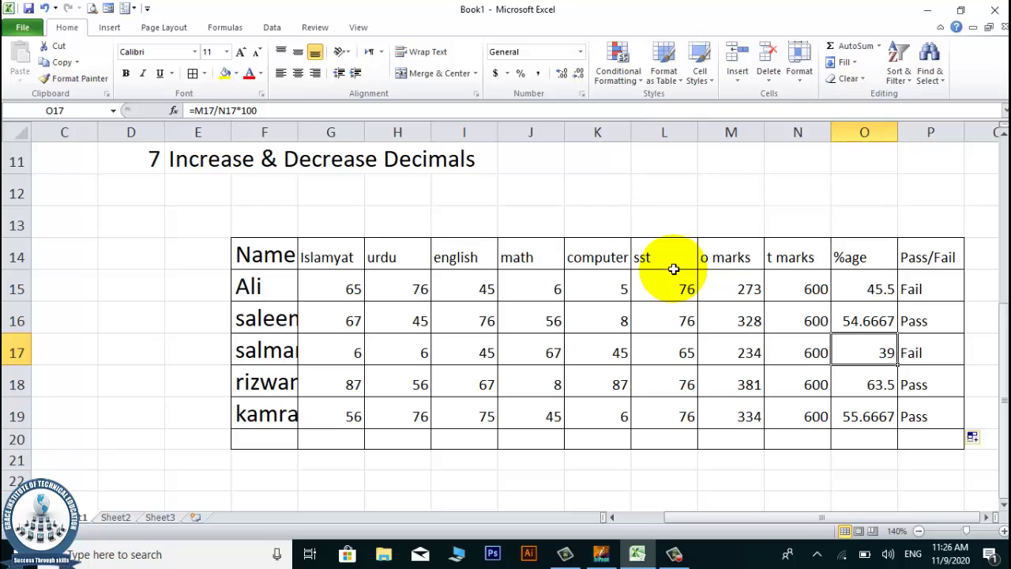
pyautogui.click(452, 189)
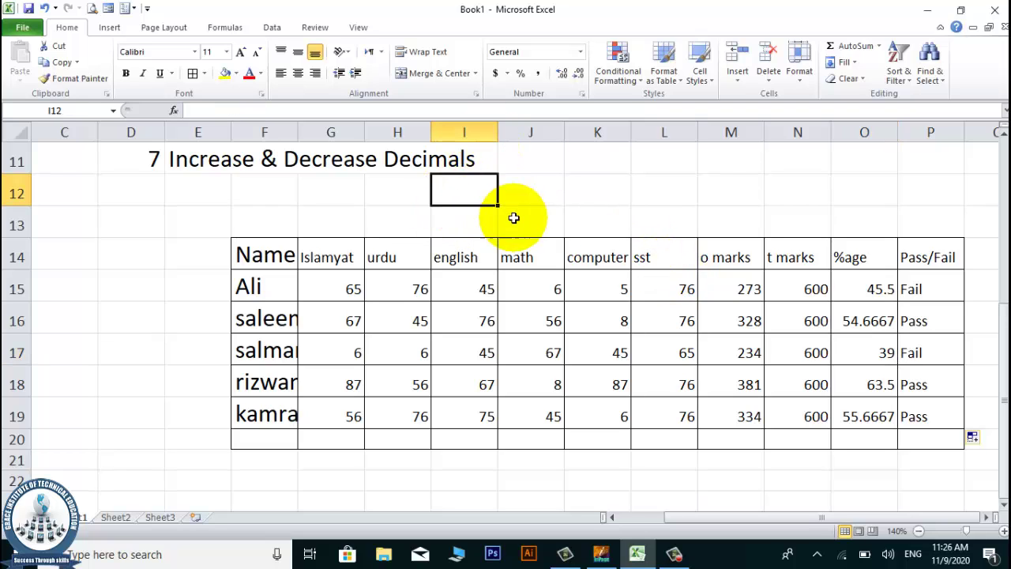
pyautogui.click(466, 223)
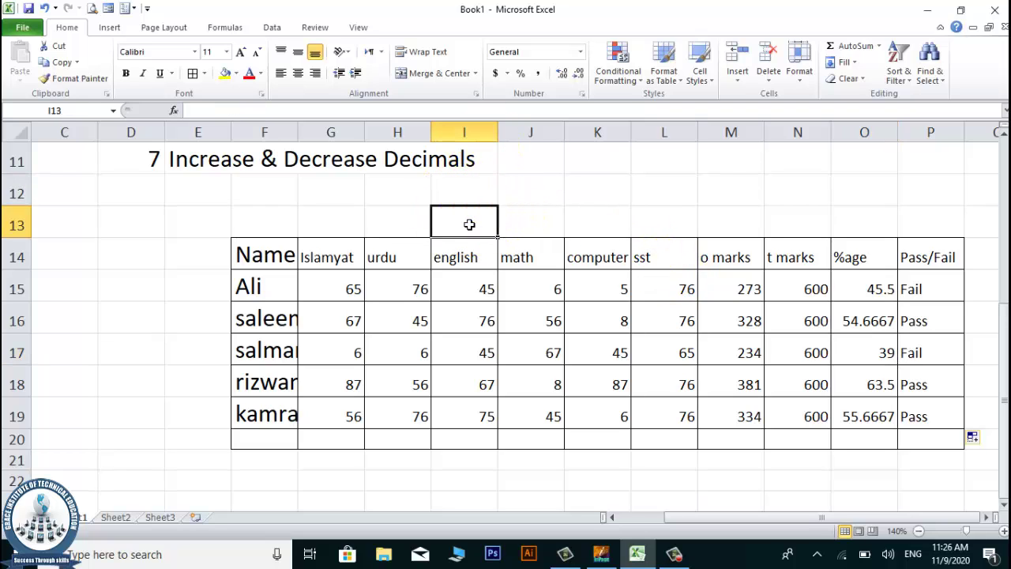
pyautogui.click(398, 225)
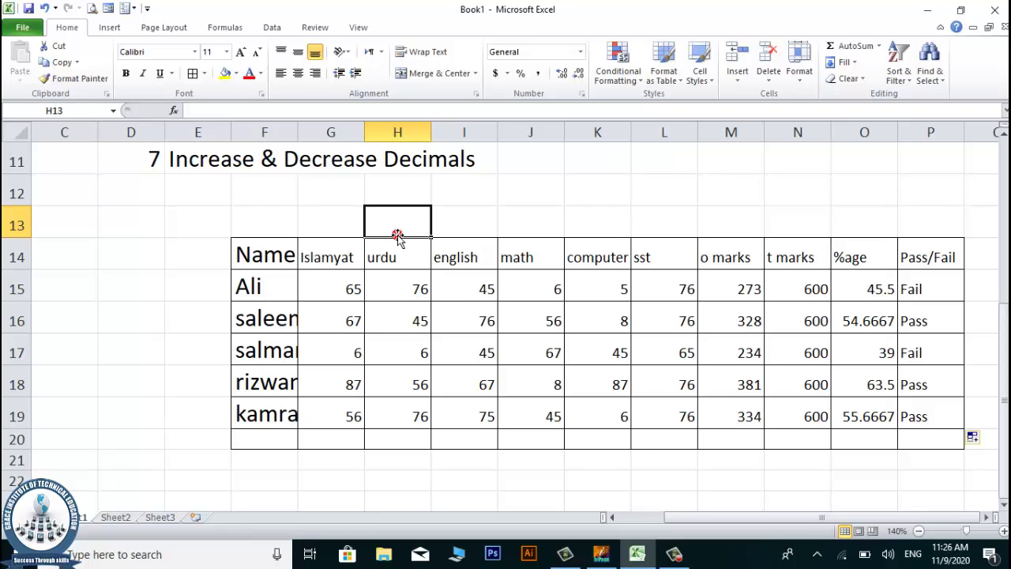
pyautogui.press('Left')
pyautogui.press('Left')
pyautogui.press('Left')
pyautogui.press('Right')
pyautogui.press('Up')
pyautogui.press('Down')
pyautogui.press('Down')
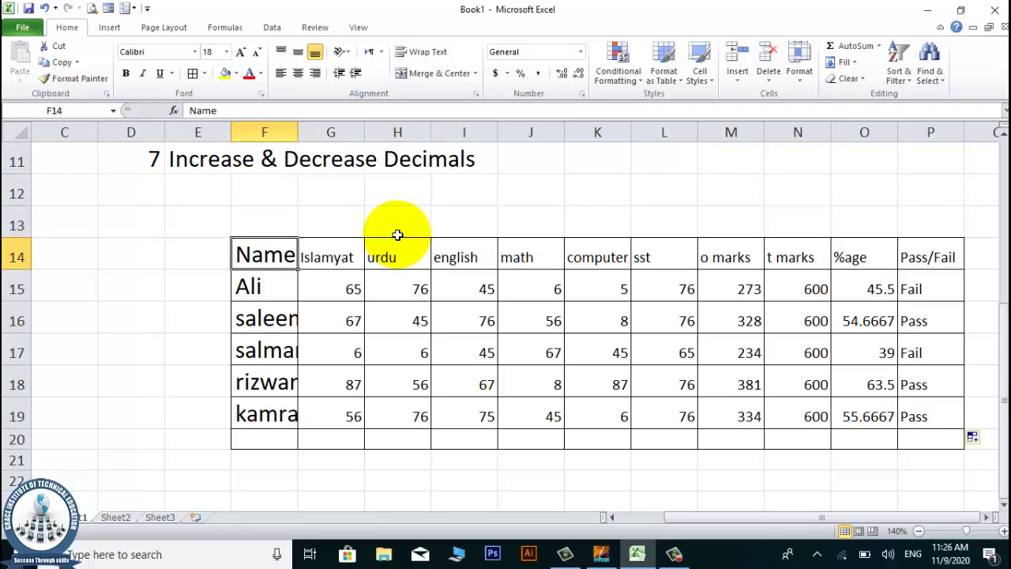
# Step: Set the marks in row 17 to 76 for Islamyat and 87 for urdu
pyautogui.press('Down')
pyautogui.press('Right')
pyautogui.press('Right')
pyautogui.press('Down')
pyautogui.press('Down')
pyautogui.press('Left')
pyautogui.press('F2')
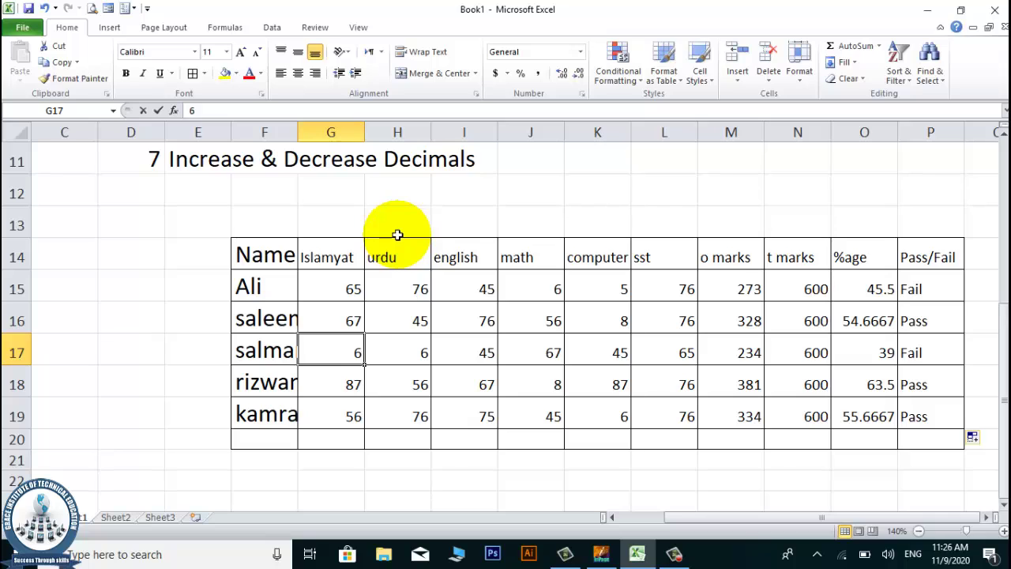
pyautogui.press('BackSpace')
pyautogui.write('76')
pyautogui.press('Tab')
pyautogui.write('87')
pyautogui.press('Tab')
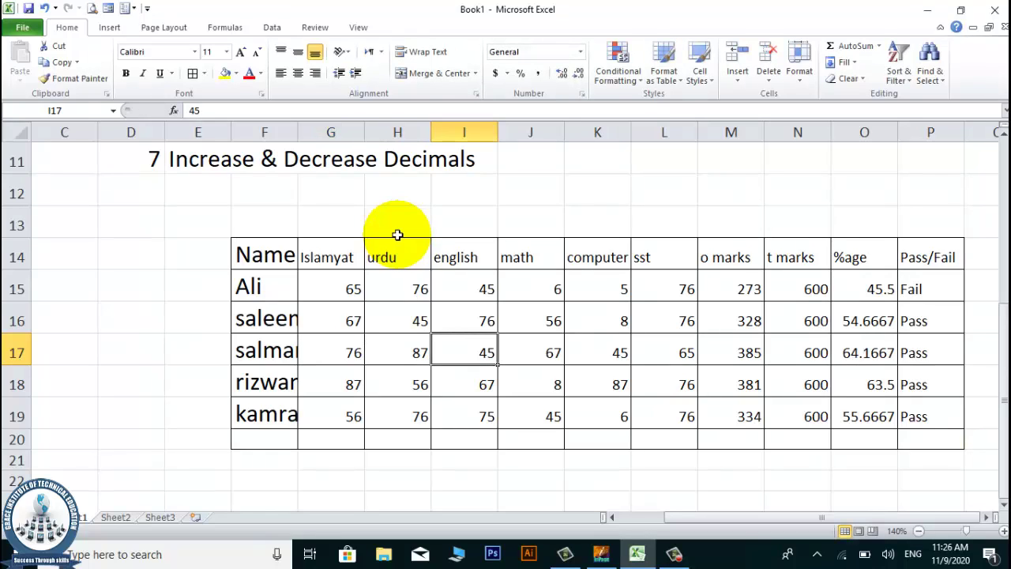
# Step: Try merging and centering the blank range F12:P13 above the table, and undo the merge
pyautogui.press('Right')
pyautogui.press('Up')
pyautogui.press('Up')
pyautogui.press('Up')
pyautogui.press('Down')
pyautogui.press('Right')
pyautogui.press('Right')
pyautogui.press('Right')
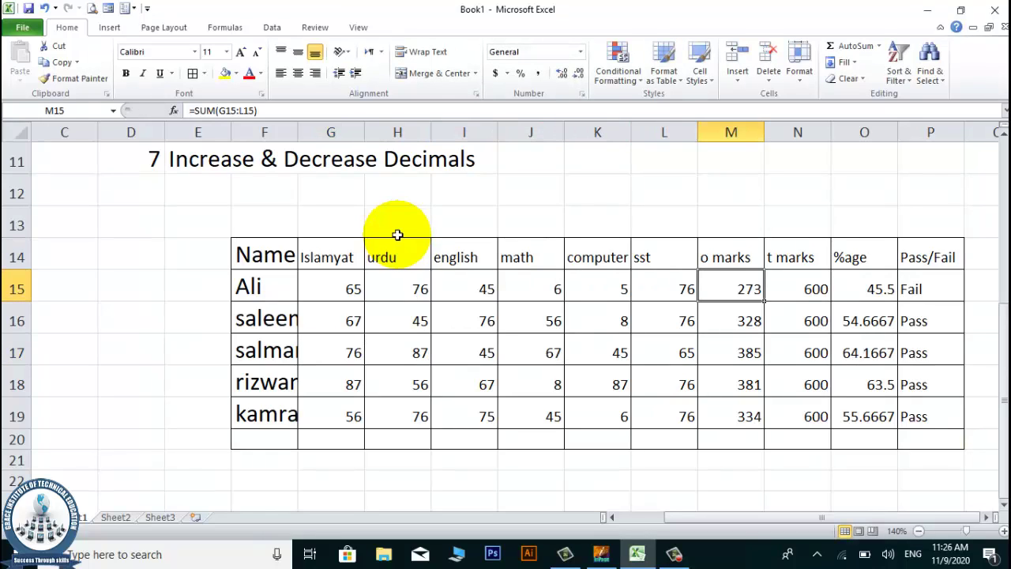
pyautogui.press('Right')
pyautogui.press('Right')
pyautogui.press('Right')
pyautogui.press('Up')
pyautogui.press('Up')
pyautogui.press('Up')
pyautogui.press('Left')
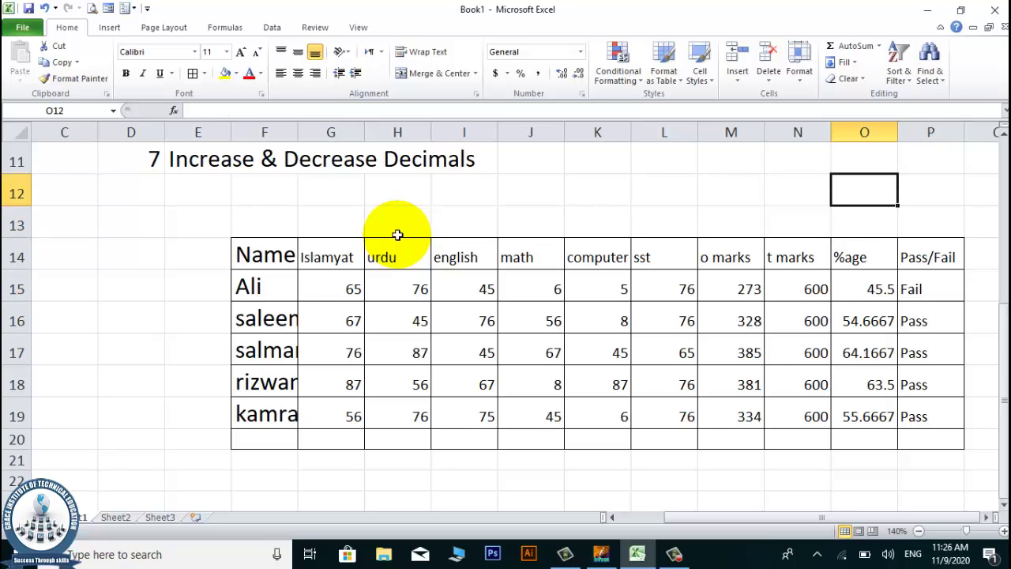
pyautogui.press('Right')
pyautogui.hotkey('shift', 'Left')
pyautogui.hotkey('shift', 'Left')
pyautogui.hotkey('shift', 'Down')
pyautogui.hotkey('shift', 'Left')
pyautogui.hotkey('shift', 'Left')
pyautogui.hotkey('shift', 'Left')
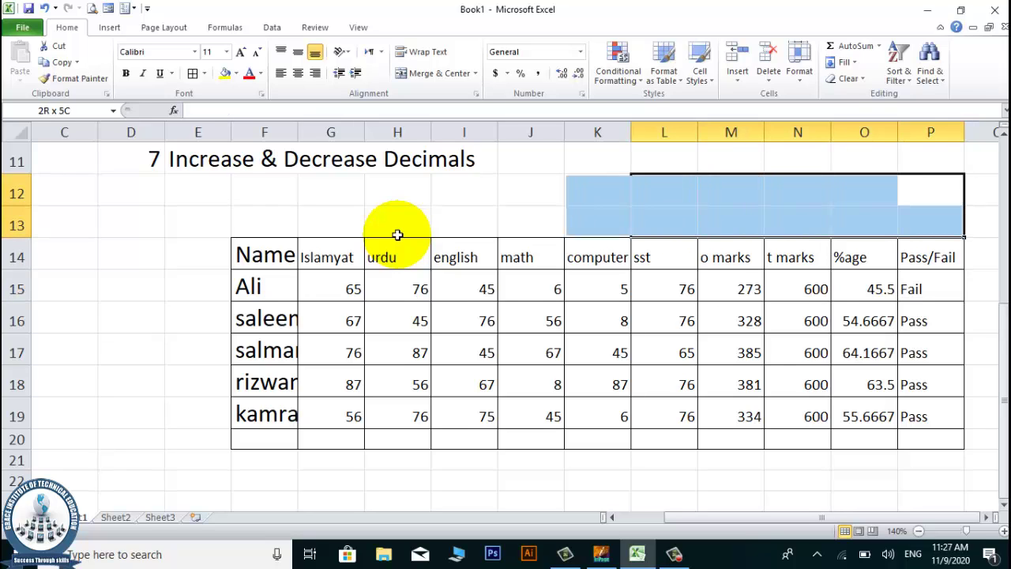
pyautogui.hotkey('shift', 'Left')
pyautogui.hotkey('shift', 'Left')
pyautogui.hotkey('shift', 'Left')
pyautogui.hotkey('shift', 'Left')
pyautogui.hotkey('shift', 'Left')
pyautogui.hotkey('shift', 'Right')
pyautogui.hotkey('shift', 'Left')
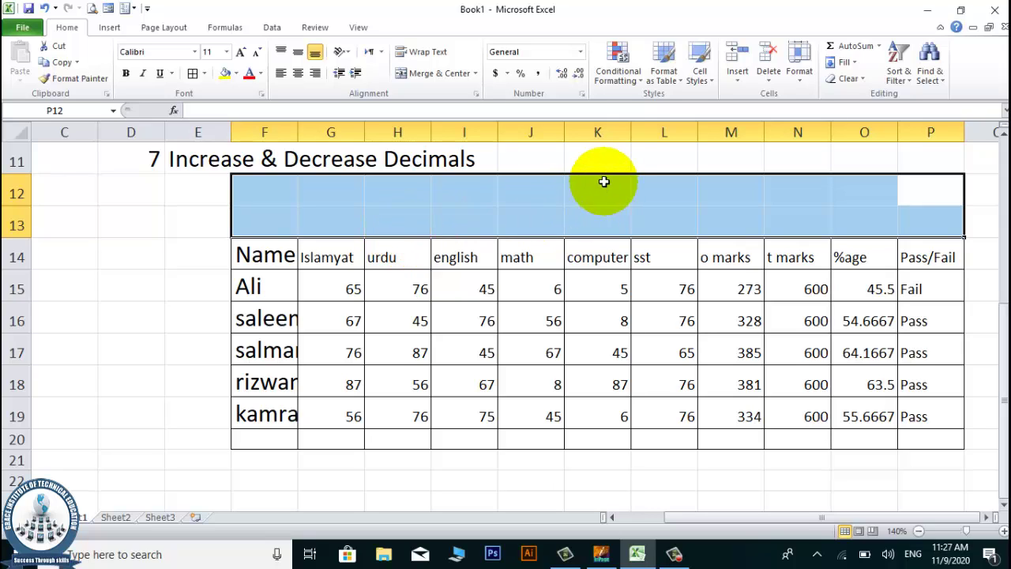
pyautogui.scroll(2, 458, 213)
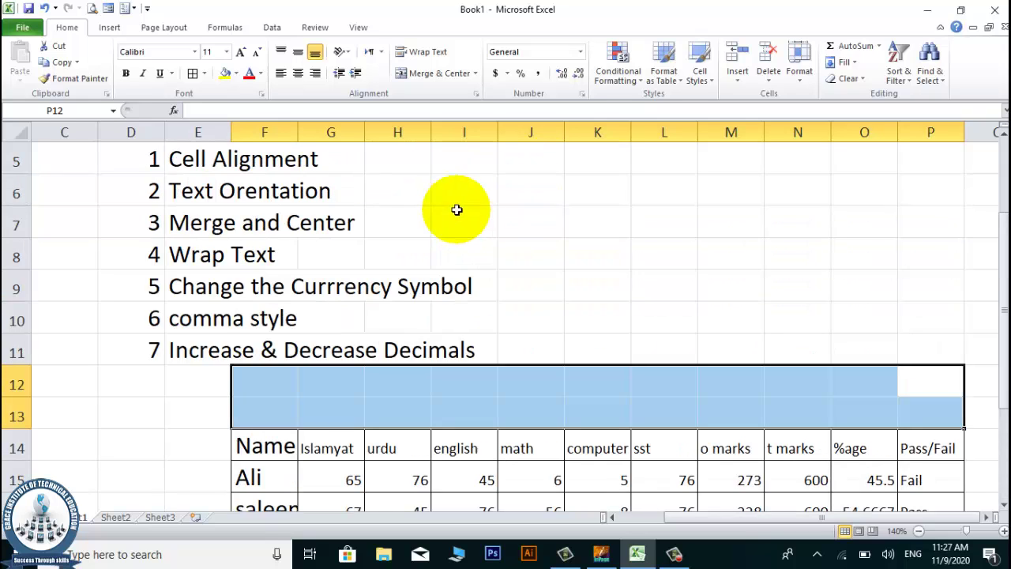
pyautogui.click(413, 76)
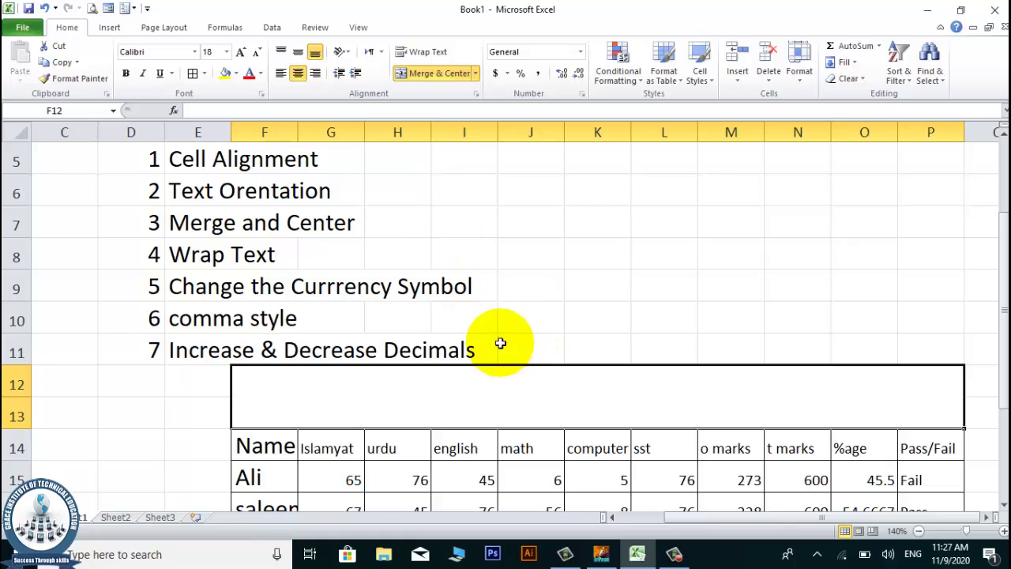
pyautogui.hotkey('ctrl', 'z')
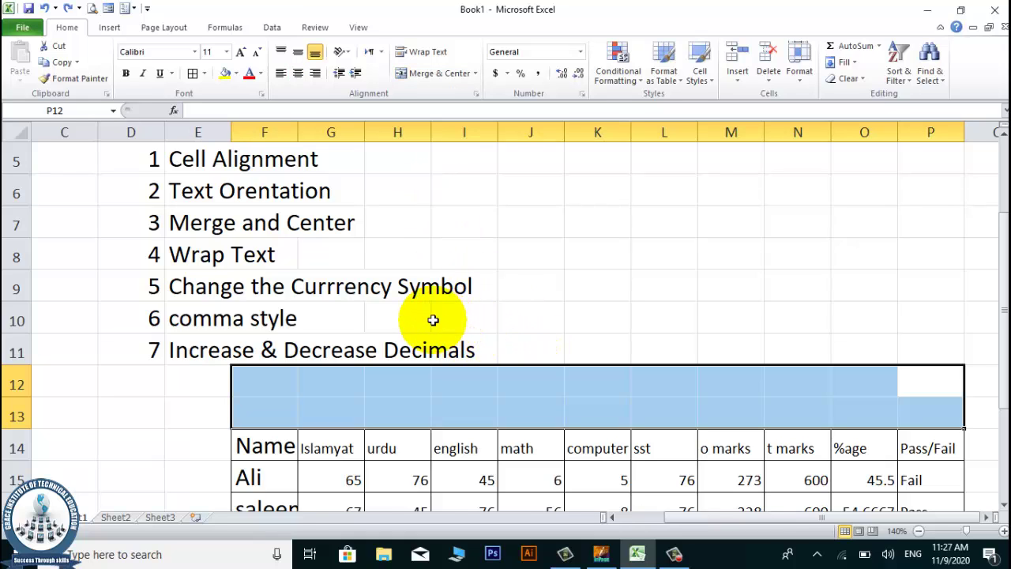
# Step: Merge and center the blank cells F12:P13 directly above the marks table
pyautogui.scroll(1, 262, 295)
pyautogui.scroll(-1, 322, 320)
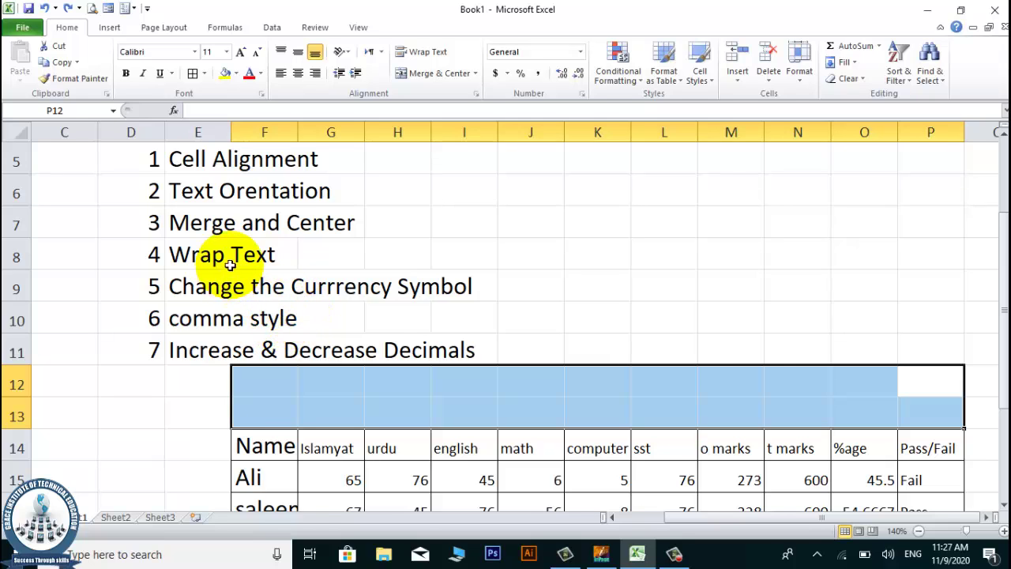
pyautogui.scroll(1, 260, 226)
pyautogui.click(267, 286)
pyautogui.scroll(-2, 480, 309)
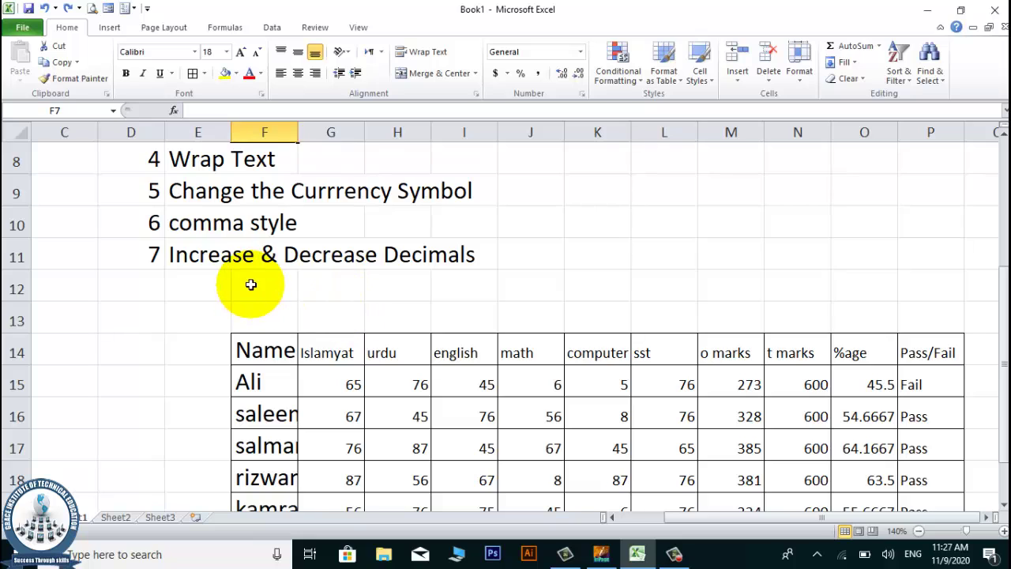
pyautogui.moveTo(253, 285); pyautogui.dragTo(914, 316)
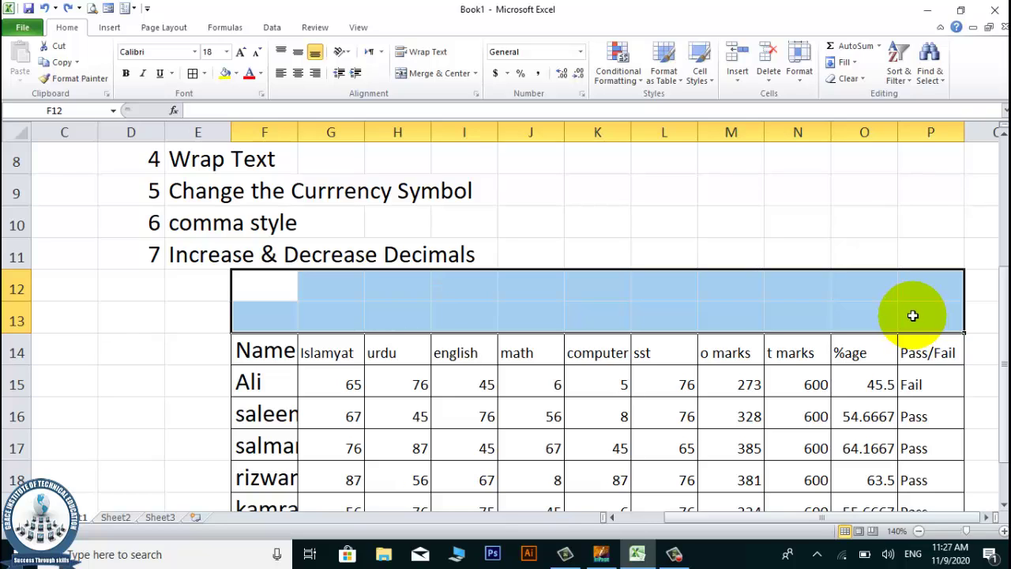
pyautogui.click(432, 75)
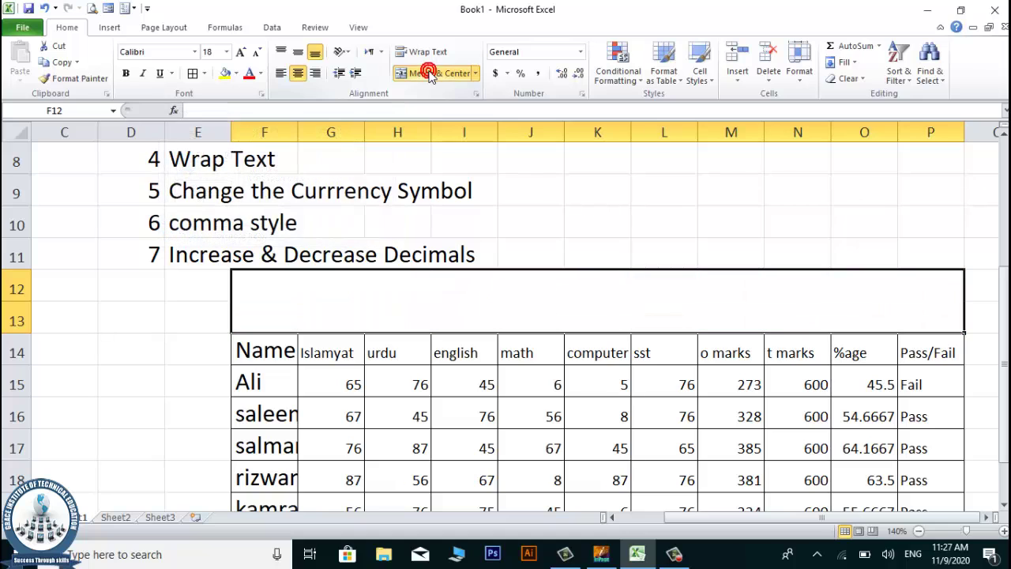
# Step: Enter the title "Abc School of Sciences" in the merged cell above the marks table
pyautogui.click(578, 260)
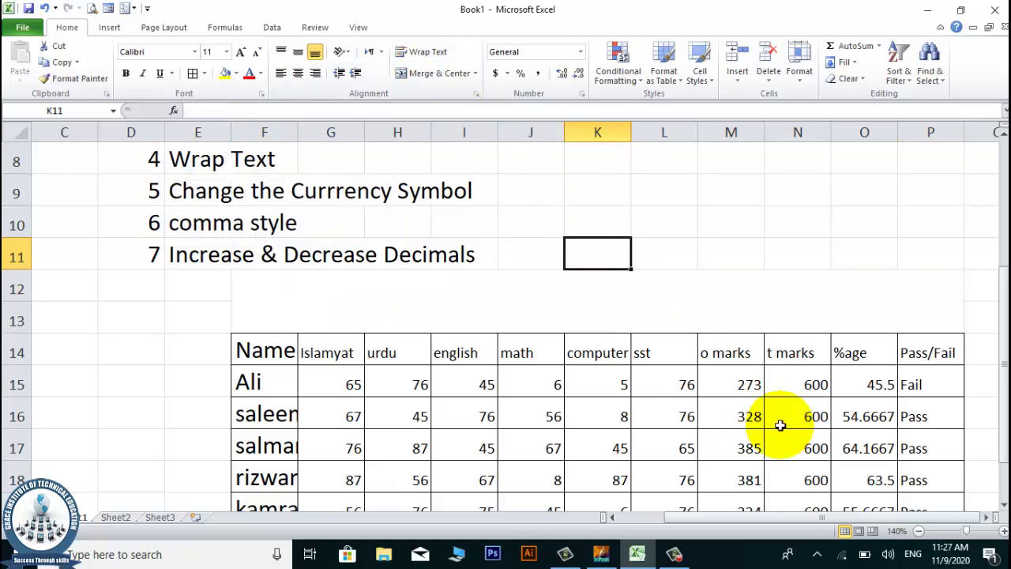
pyautogui.click(741, 322)
pyautogui.doubleClick(681, 305)
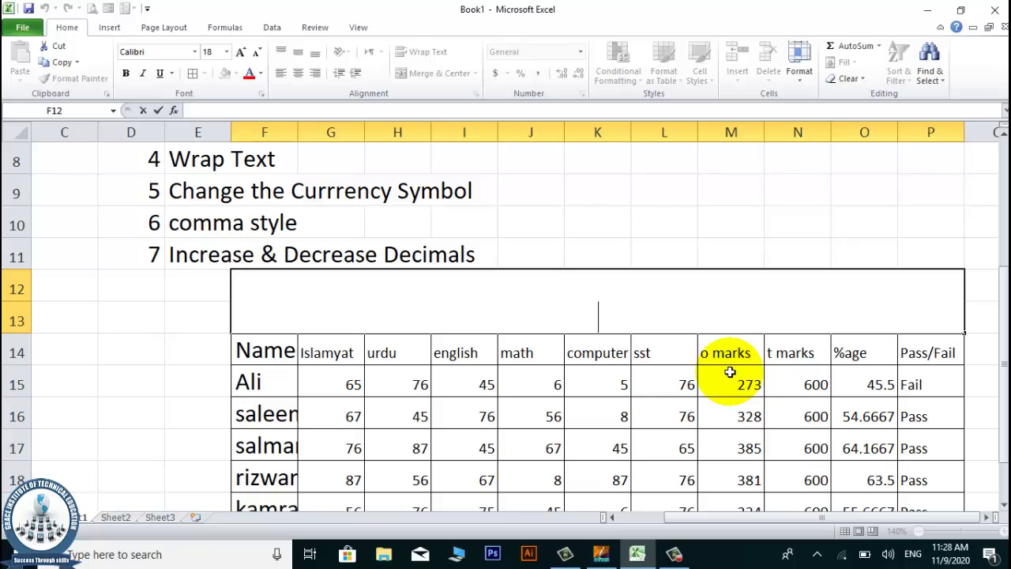
pyautogui.write('Ab')
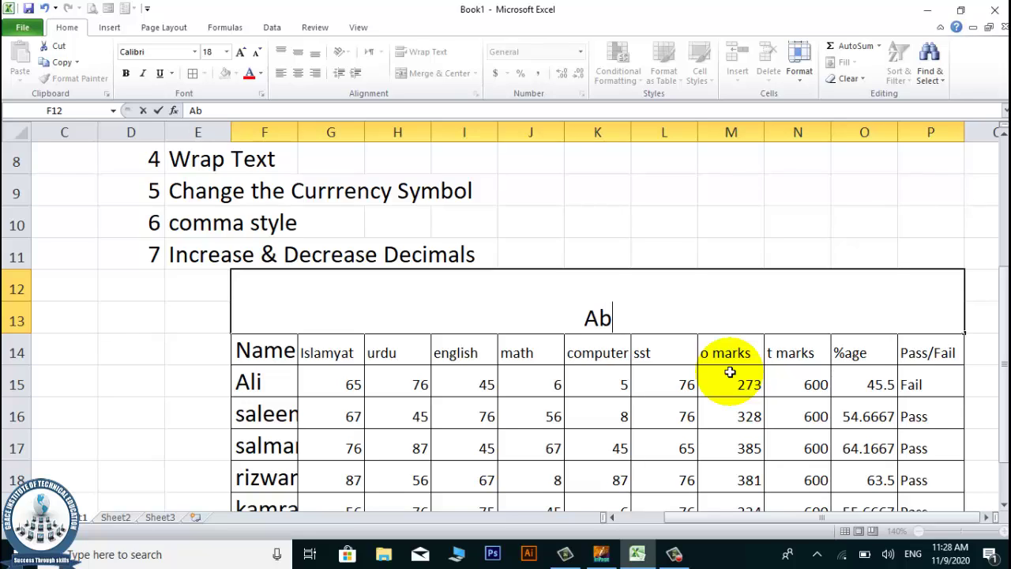
pyautogui.write('c Sc')
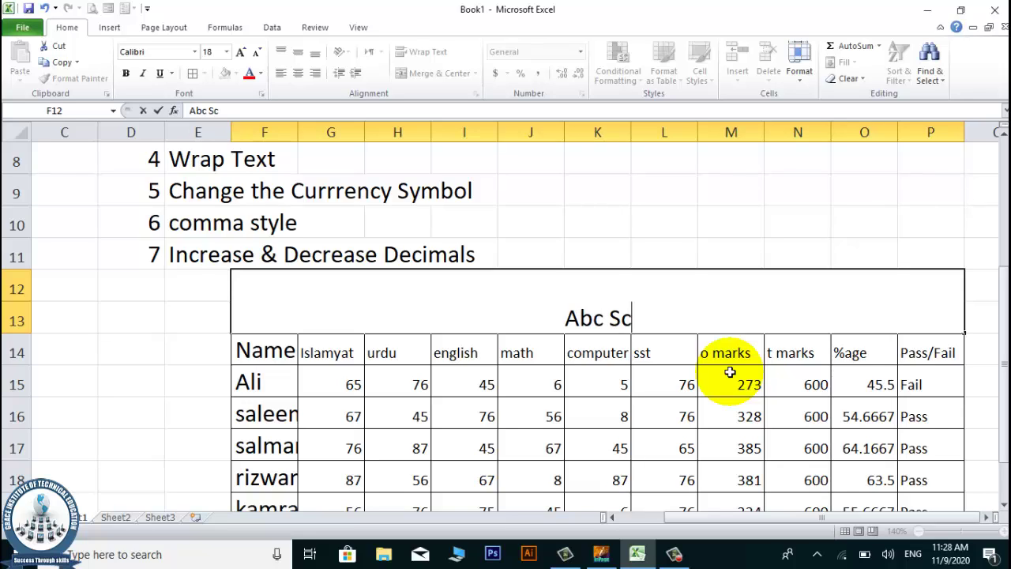
pyautogui.write('hool')
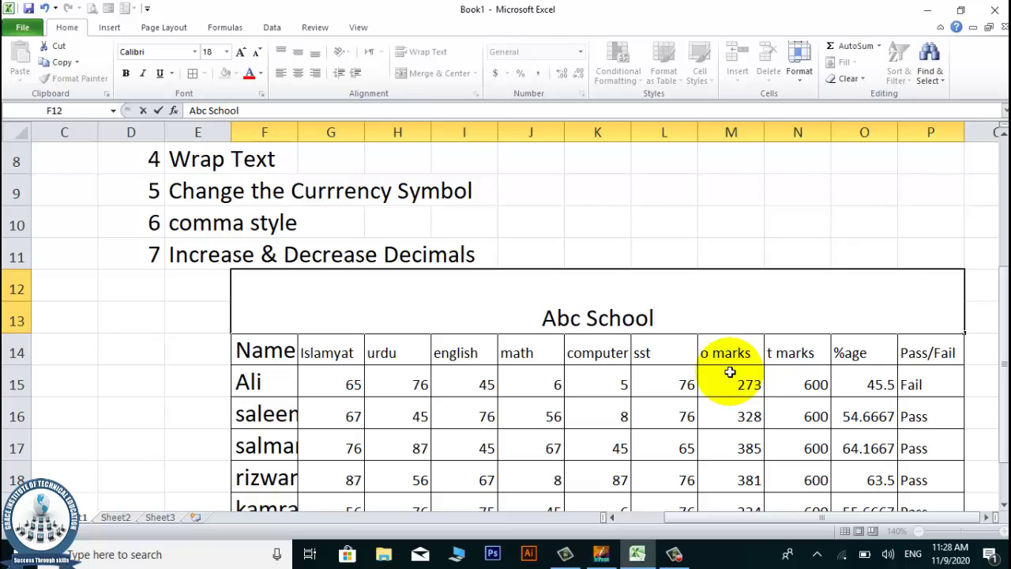
pyautogui.write(' of Sci')
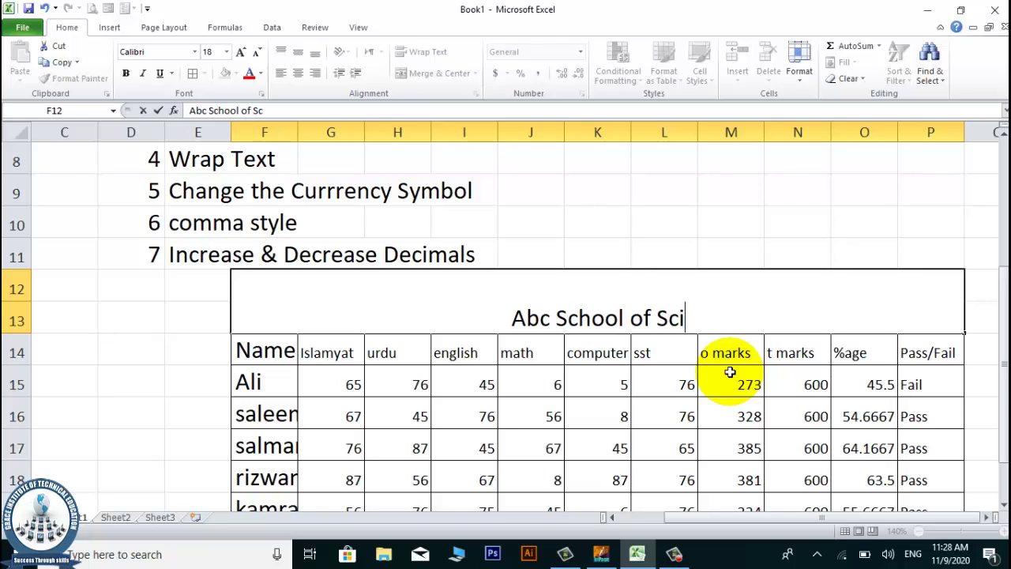
pyautogui.write('ences')
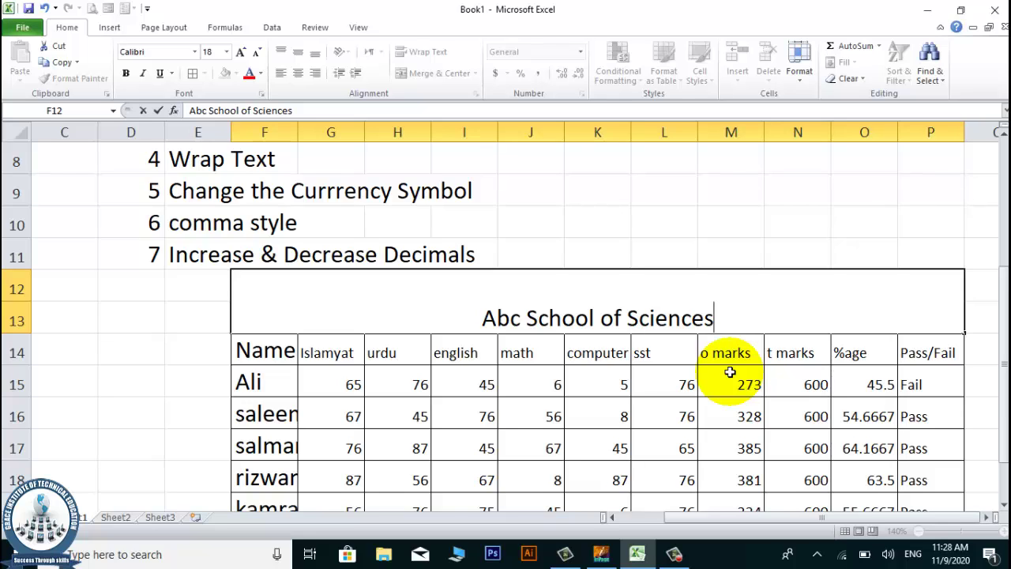
pyautogui.click(713, 445)
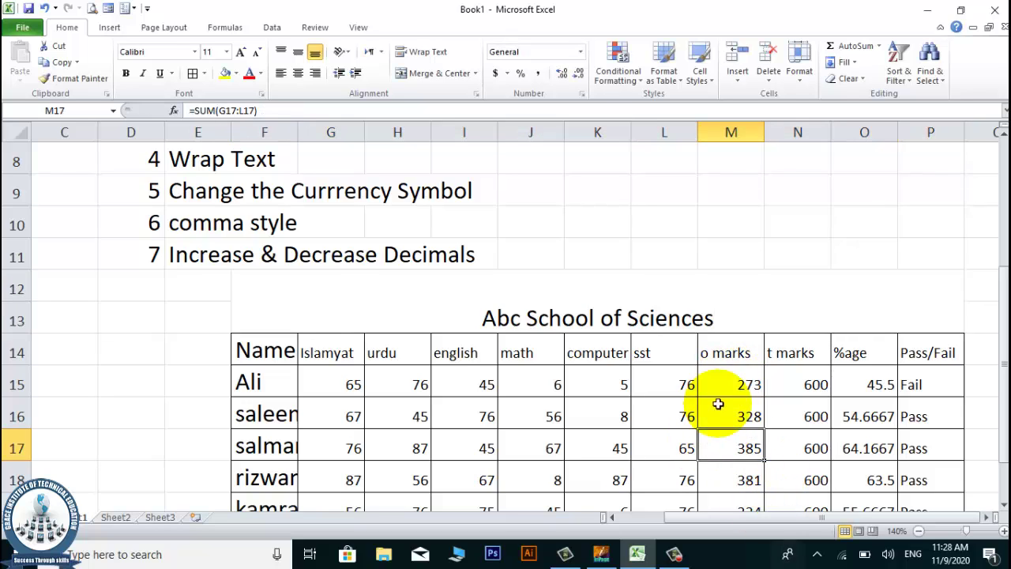
# Step: Add "Model Town Khanpur" as a second line inside the merged title cell
pyautogui.click(729, 312)
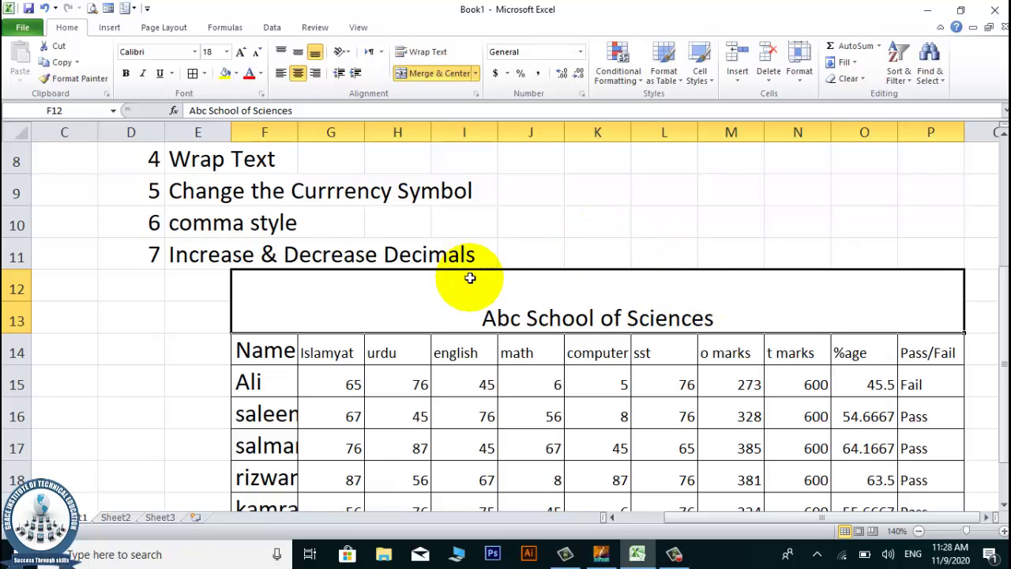
pyautogui.scroll(1, 469, 278)
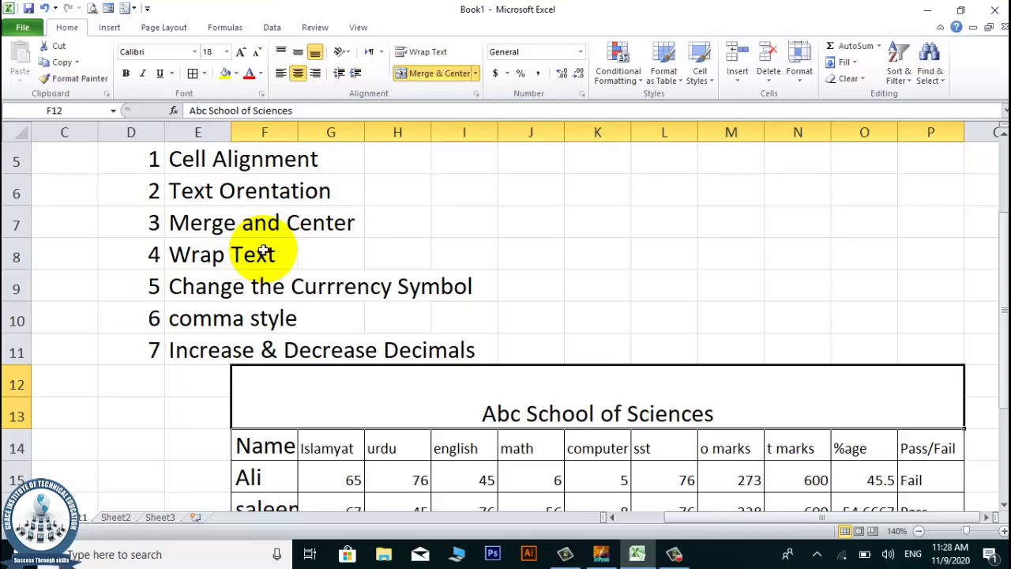
pyautogui.scroll(-1, 650, 369)
pyautogui.doubleClick(614, 315)
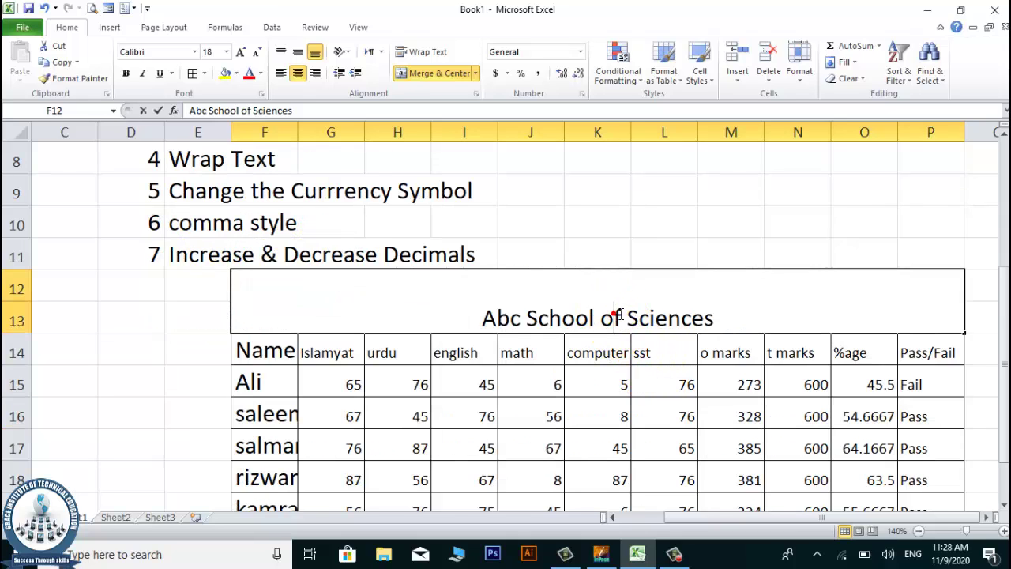
pyautogui.click(707, 281)
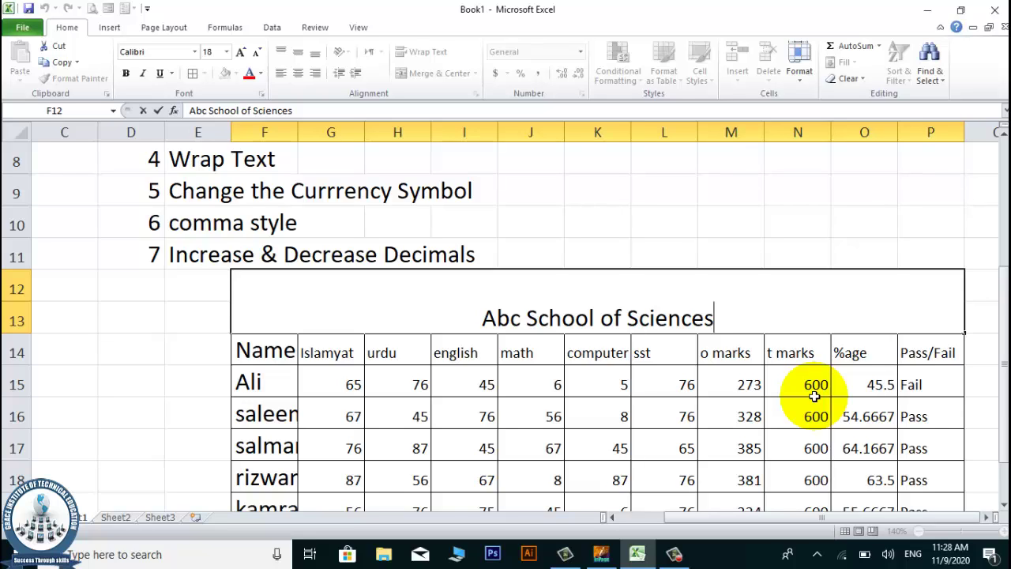
pyautogui.hotkey('alt', 'Return')
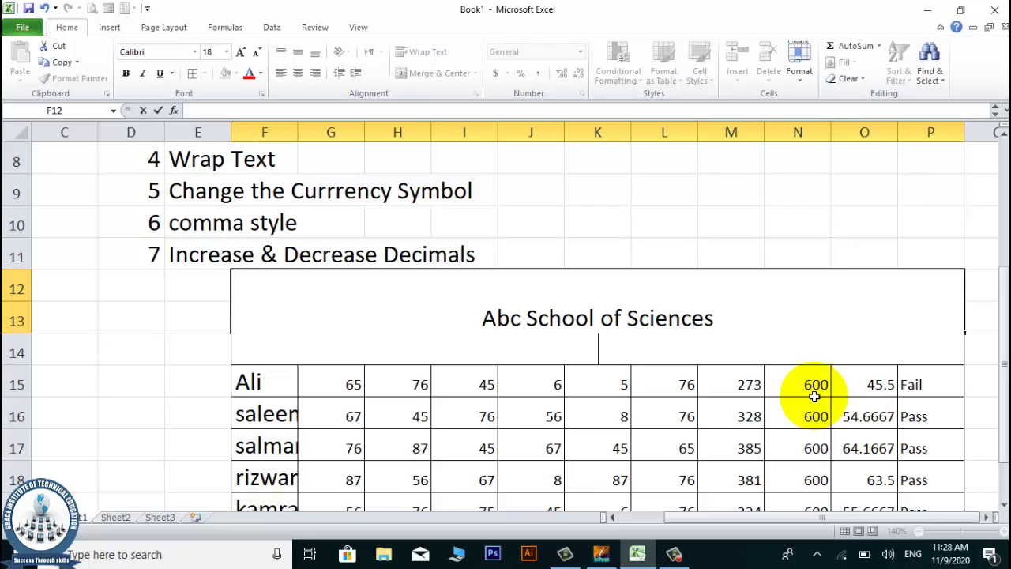
pyautogui.write('Model Tow')
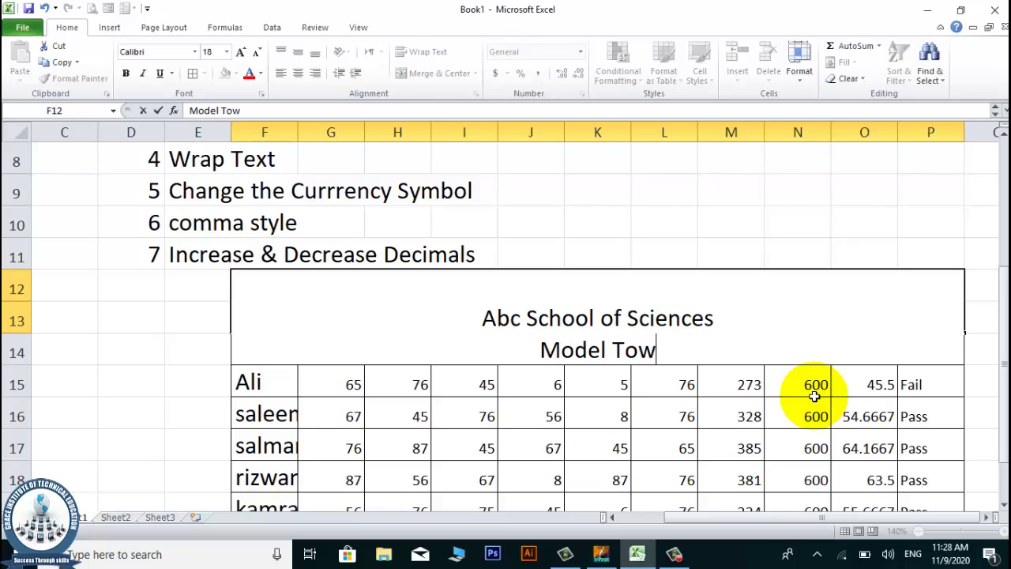
pyautogui.write('n Khanpur')
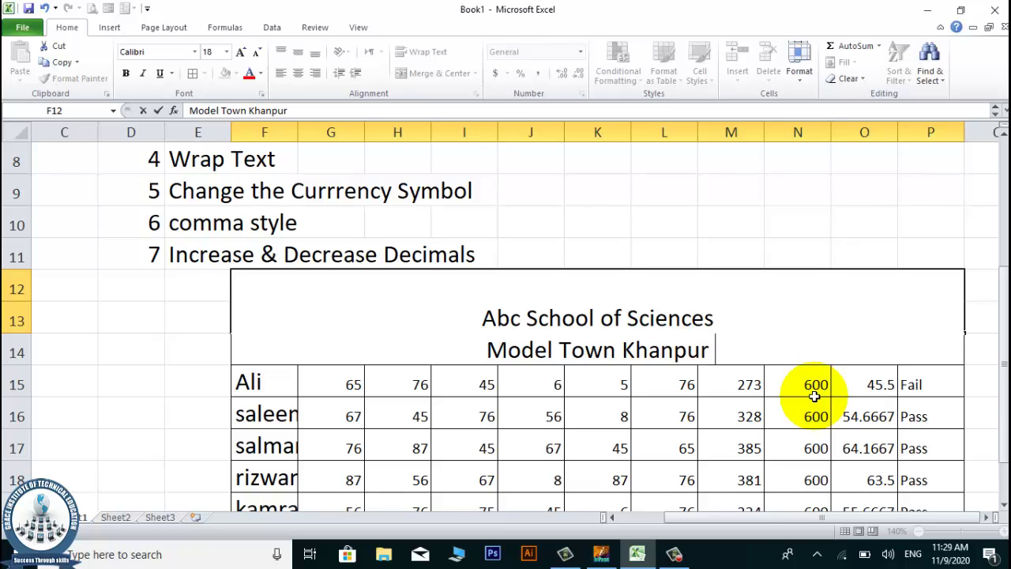
pyautogui.press('Return')
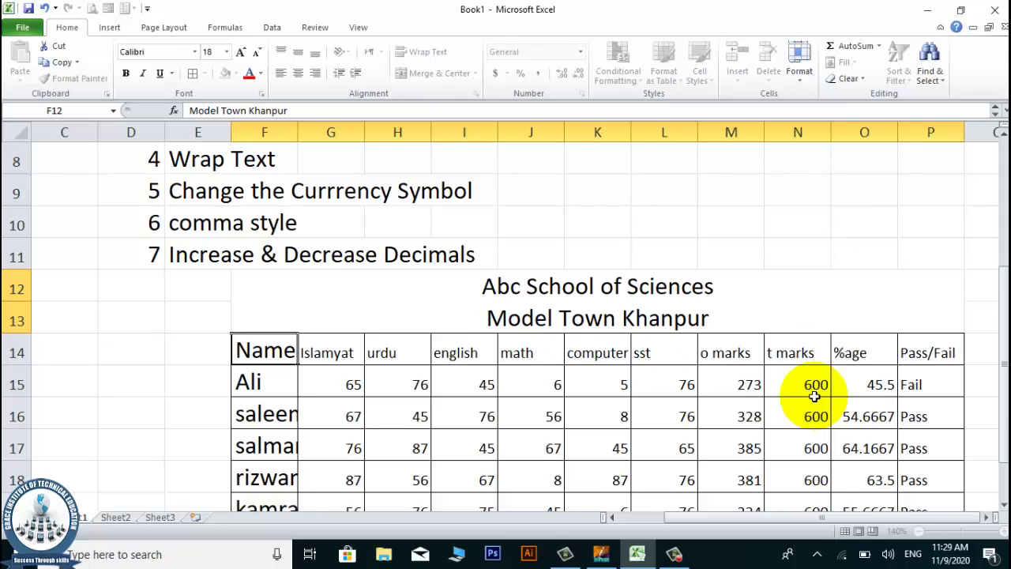
pyautogui.doubleClick(755, 326)
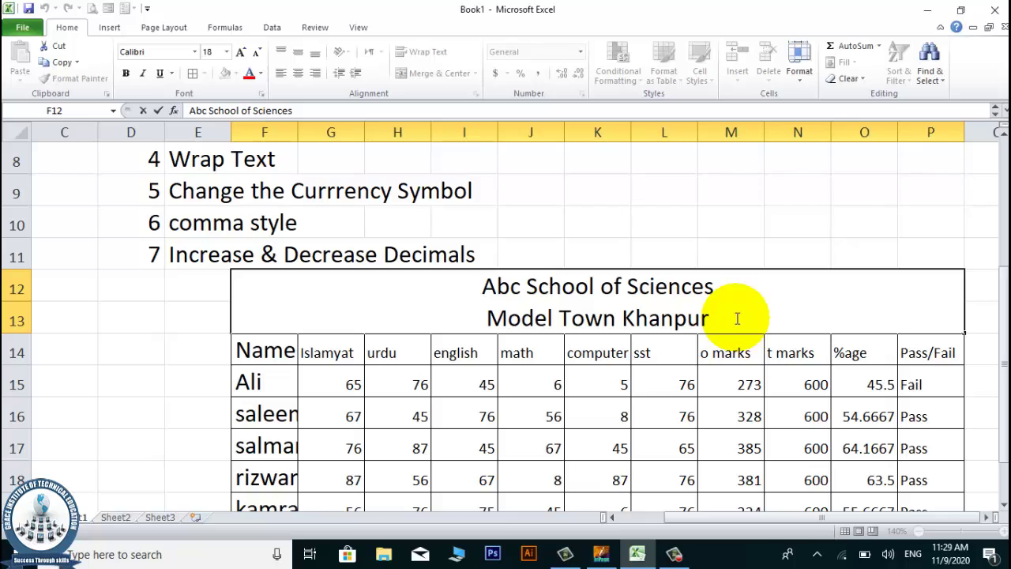
pyautogui.press('Return')
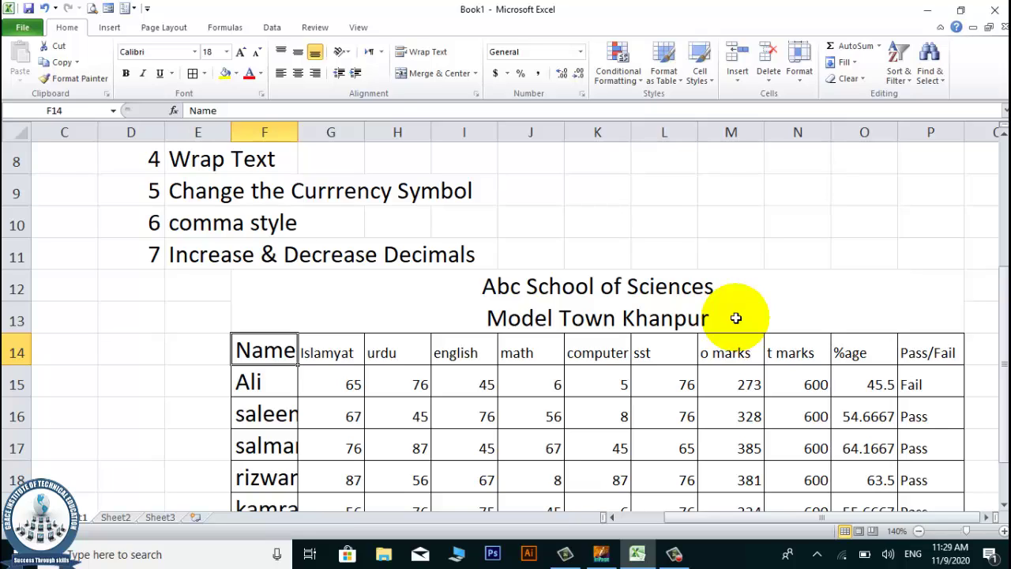
pyautogui.press('Up')
pyautogui.press('Up')
pyautogui.press('Up')
pyautogui.press('Up')
pyautogui.press('Up')
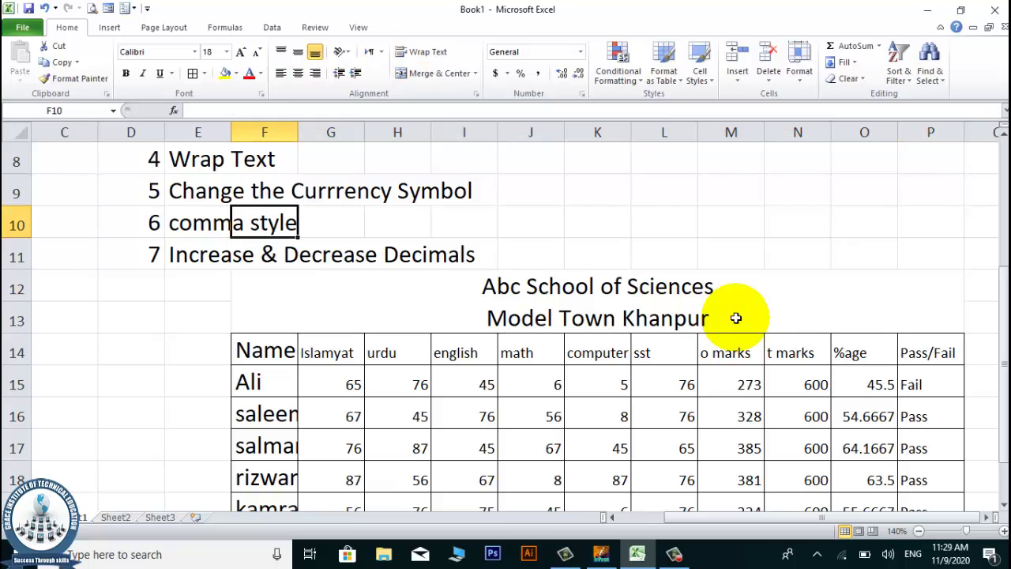
pyautogui.press('Right')
pyautogui.press('Right')
pyautogui.press('Right')
pyautogui.press('Right')
pyautogui.press('Right')
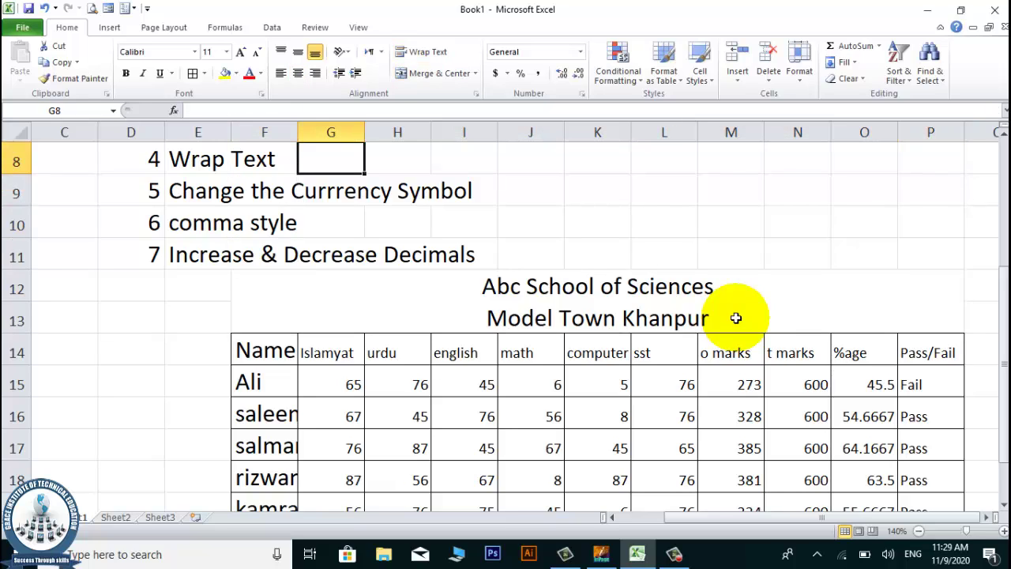
pyautogui.press('Down')
pyautogui.press('Down')
pyautogui.press('Down')
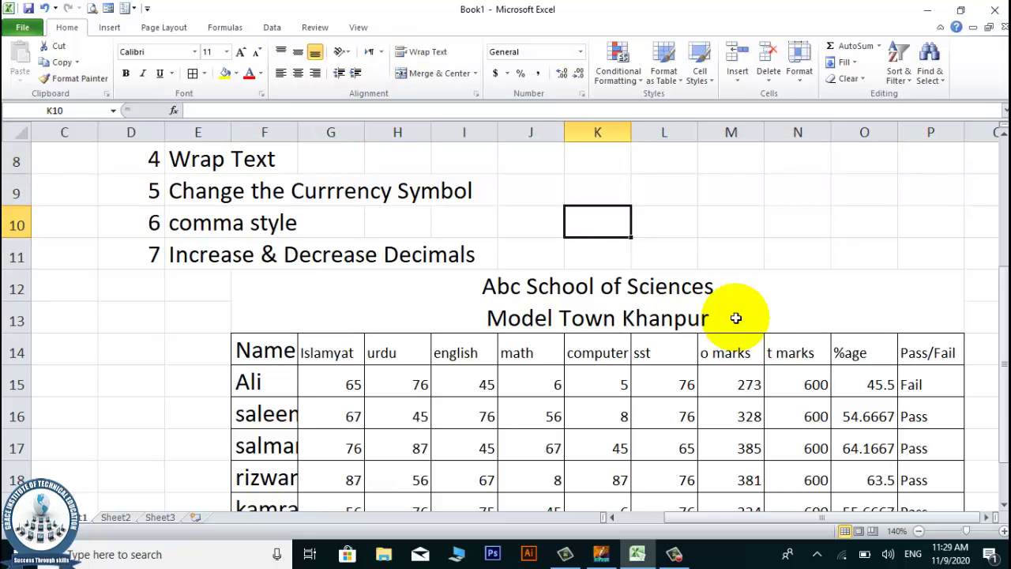
pyautogui.press('Down')
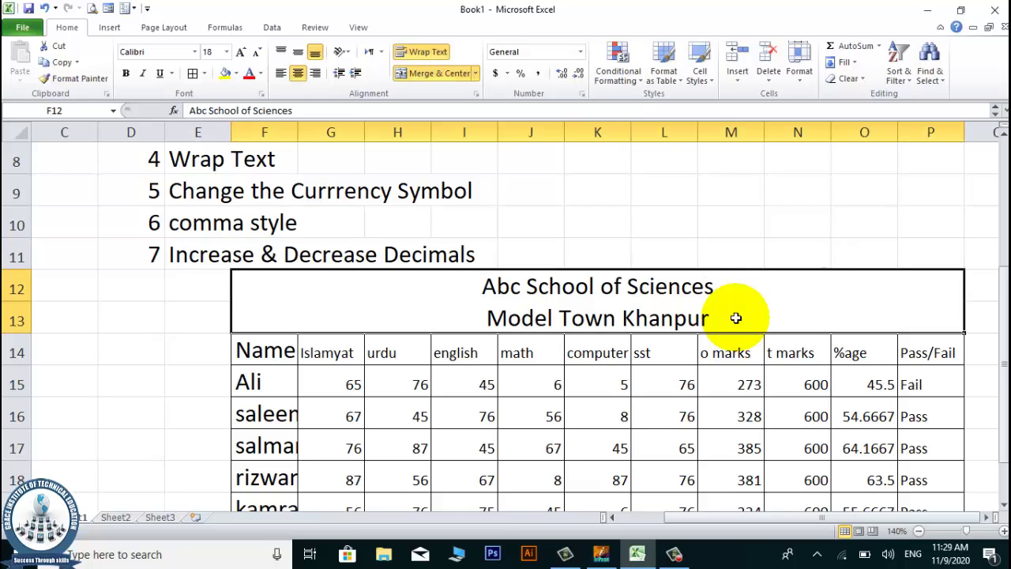
pyautogui.press('Up')
pyautogui.press('Up')
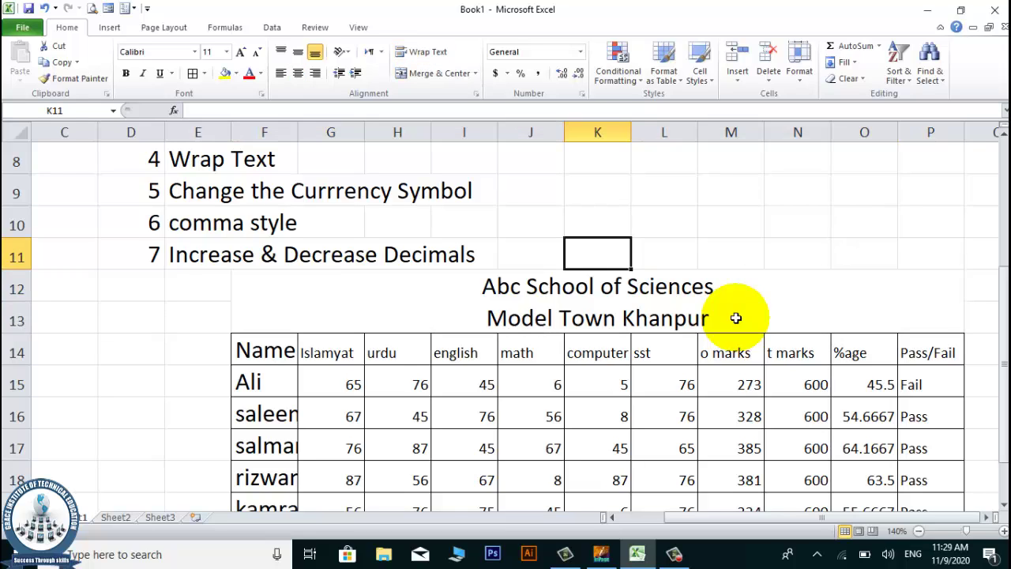
pyautogui.press('Down')
pyautogui.press('Down')
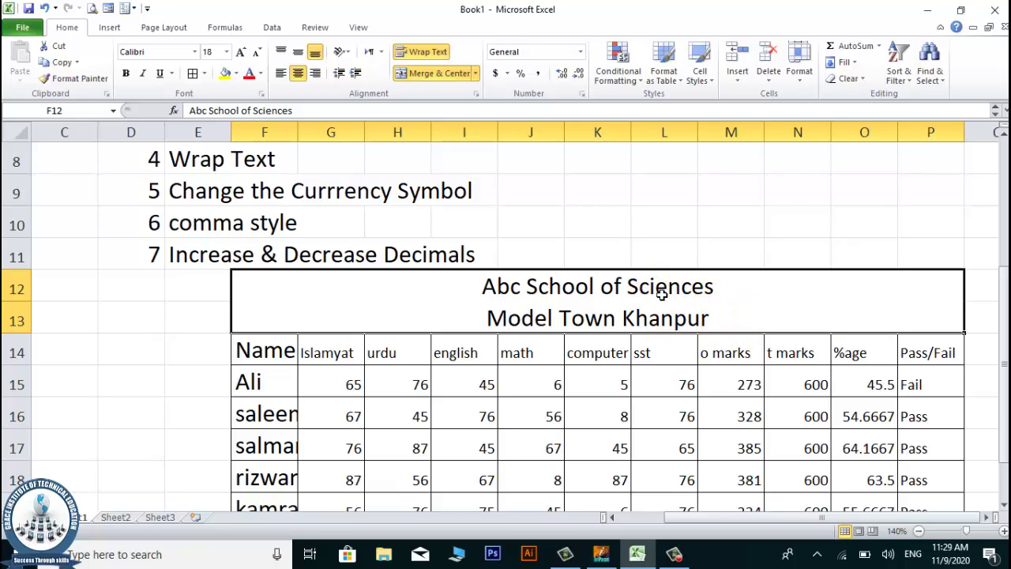
# Step: Try enlarging the title's first line, "Abc School of Sciences", to 26 pt
pyautogui.doubleClick(713, 286)
pyautogui.moveTo(713, 287); pyautogui.dragTo(477, 284)
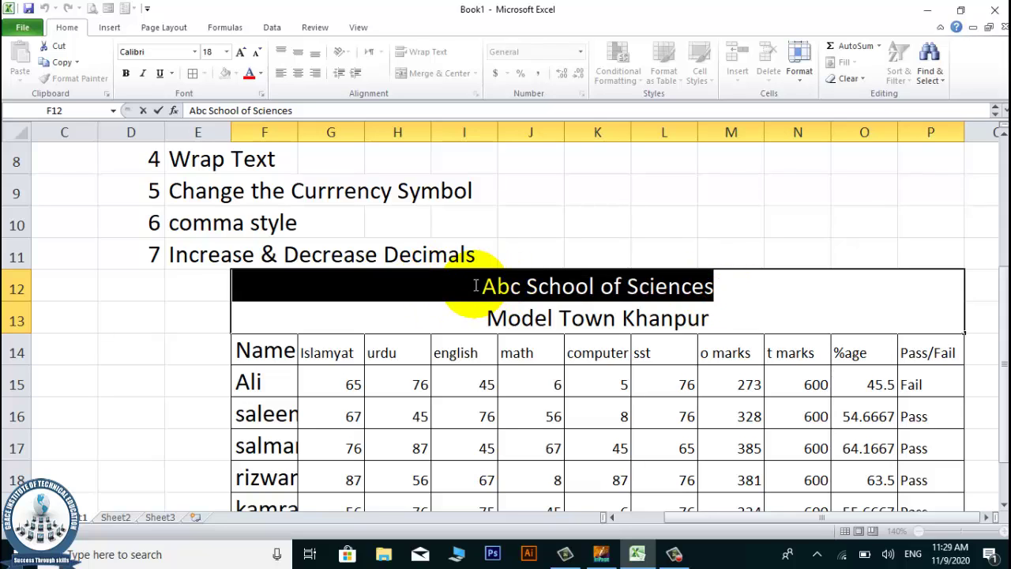
pyautogui.click(241, 52)
pyautogui.click(241, 51)
pyautogui.click(241, 51)
pyautogui.click(241, 52)
pyautogui.click(241, 52)
pyautogui.click(241, 51)
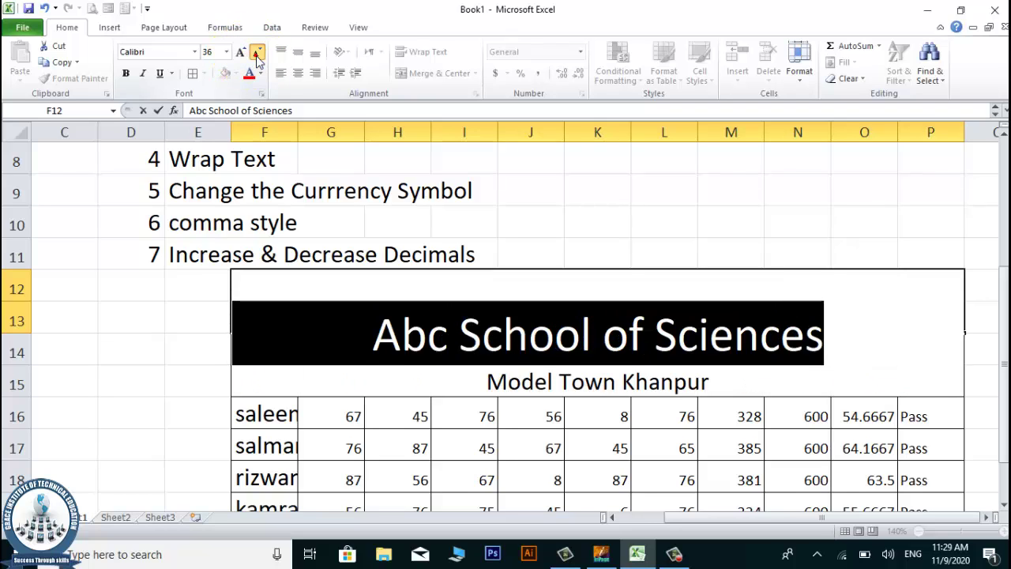
pyautogui.click(257, 52)
pyautogui.click(258, 53)
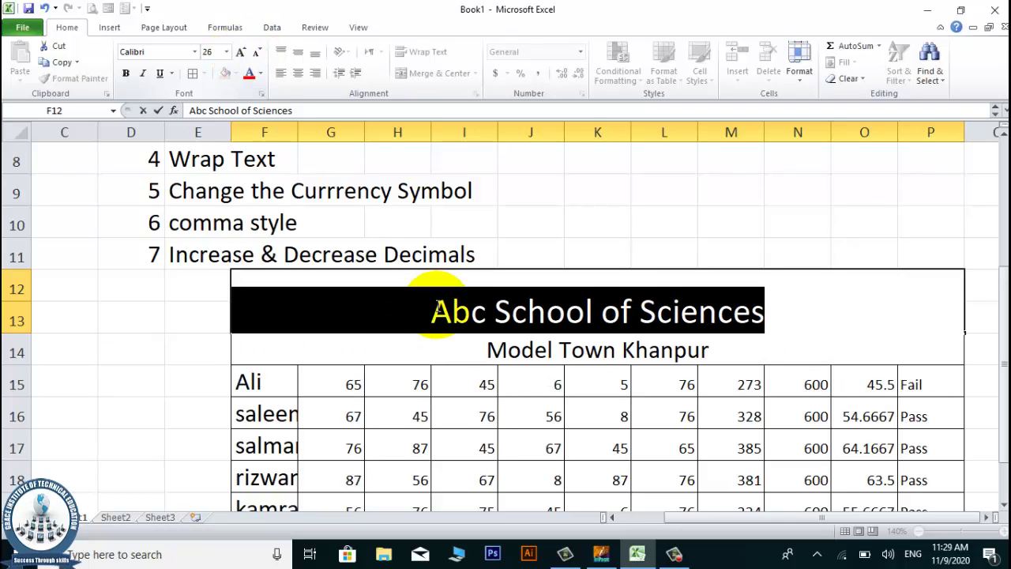
pyautogui.click(442, 410)
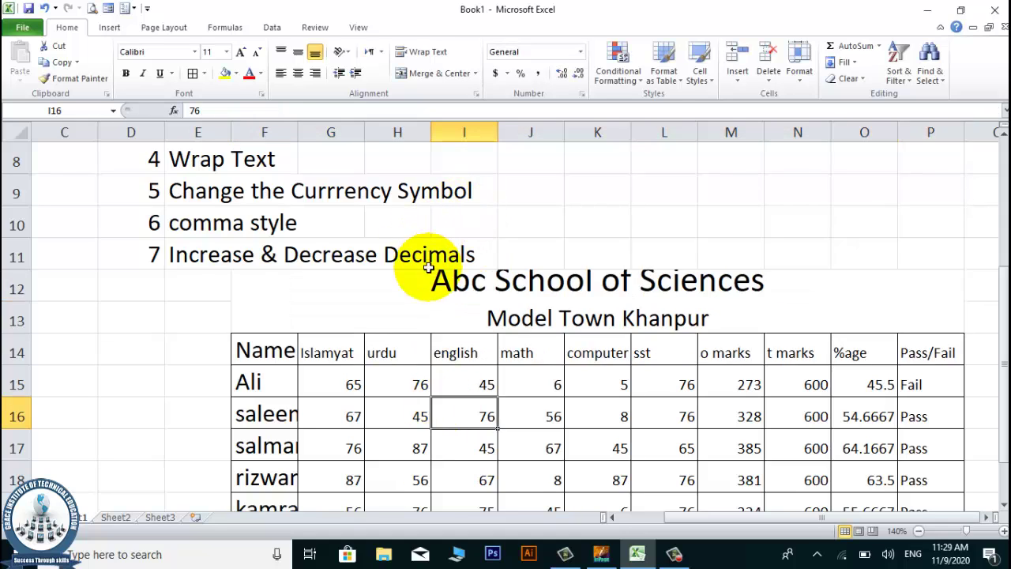
# Step: Set the whole title cell to 16 pt and make its first line, "Abc School of Sciences", 18 pt bold
pyautogui.click(435, 303)
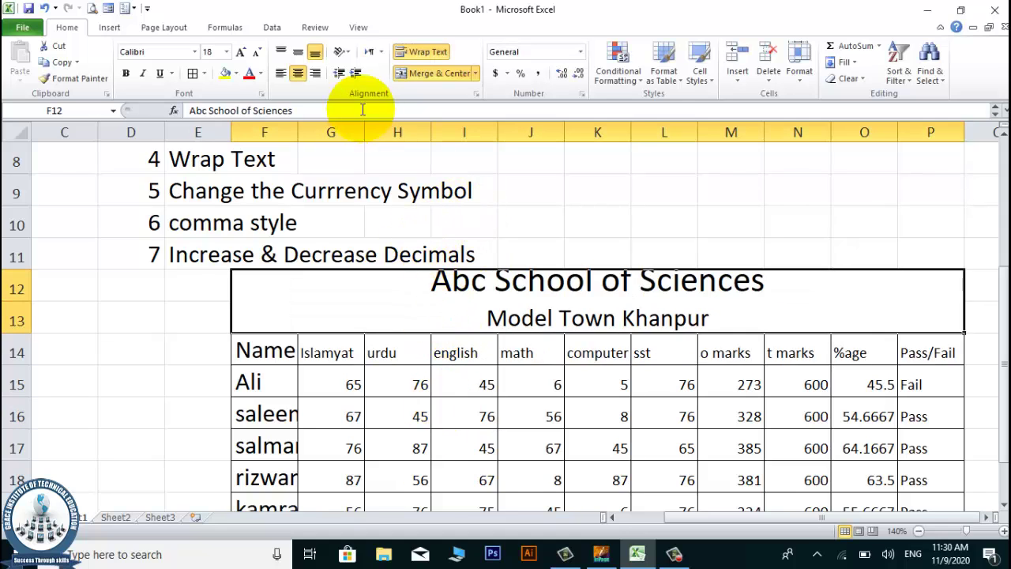
pyautogui.click(257, 53)
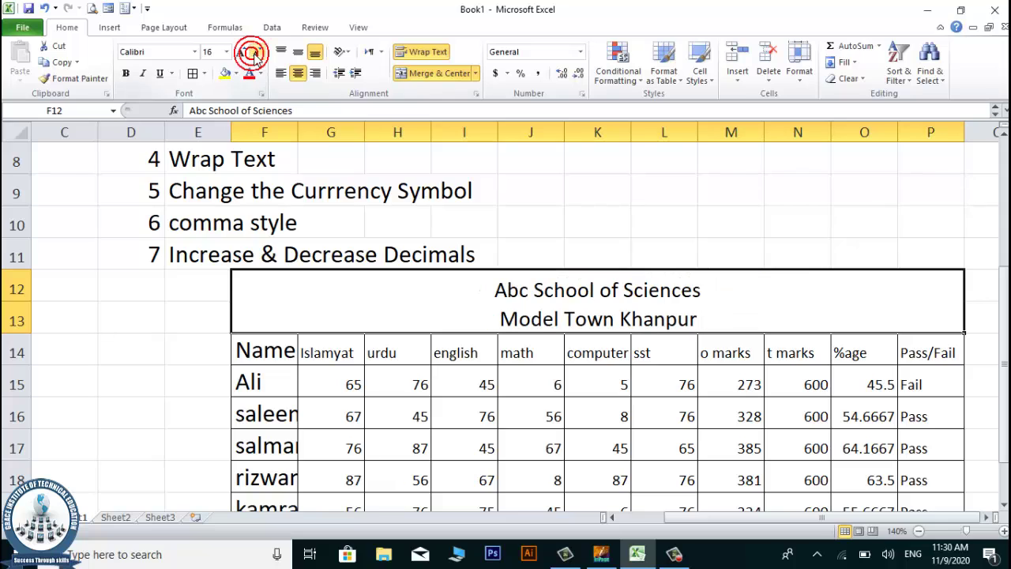
pyautogui.doubleClick(588, 288)
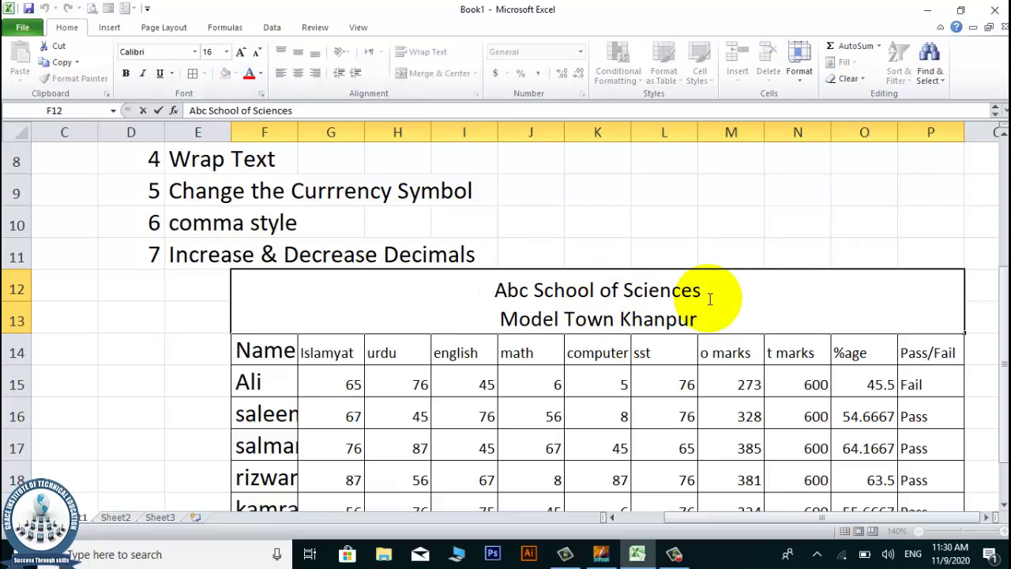
pyautogui.moveTo(707, 298); pyautogui.dragTo(515, 262)
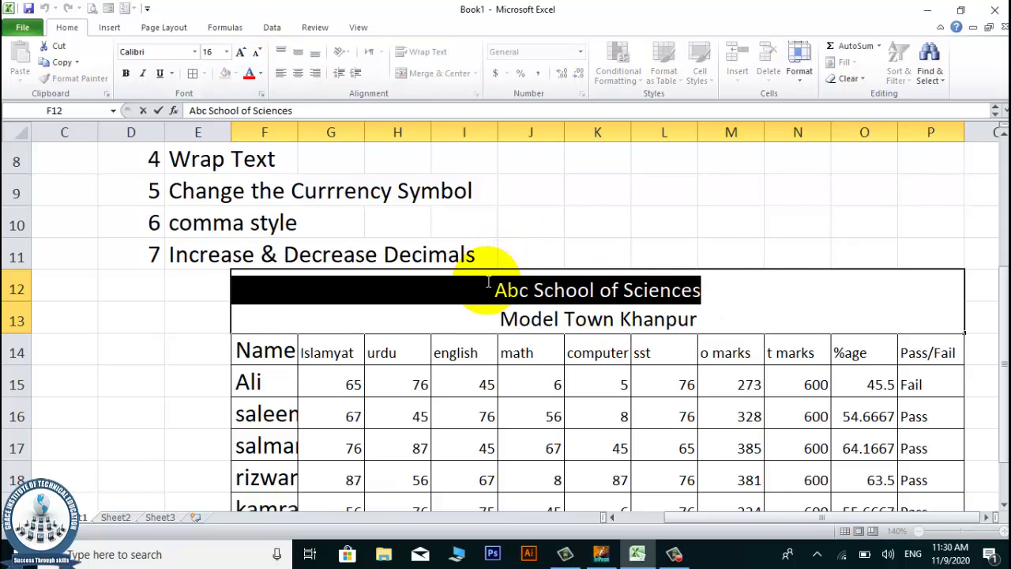
pyautogui.click(238, 53)
pyautogui.click(239, 52)
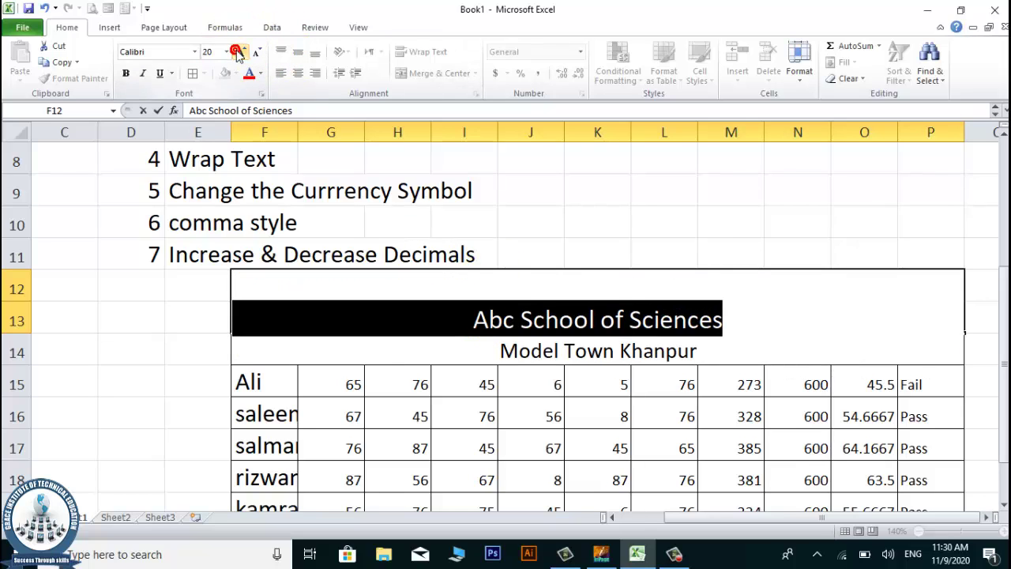
pyautogui.click(256, 52)
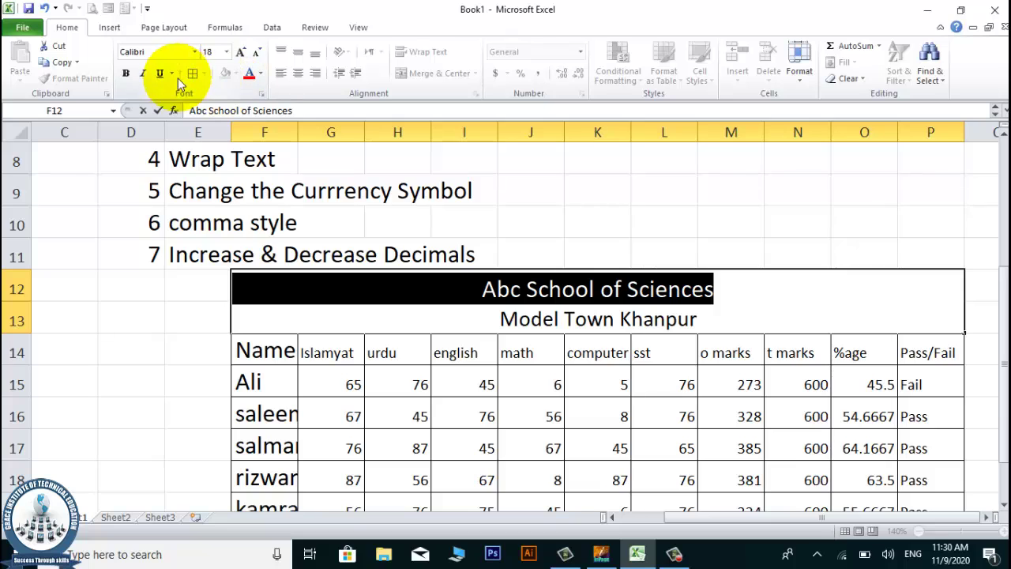
pyautogui.click(125, 73)
pyautogui.click(338, 347)
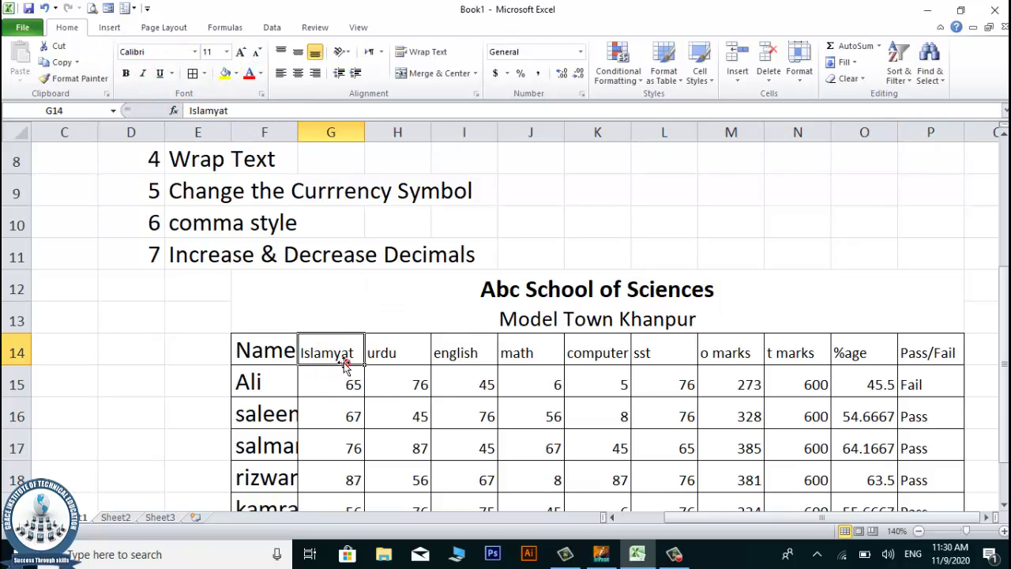
# Step: Fill the merged school title cell above the marks table with light purple
pyautogui.click(332, 308)
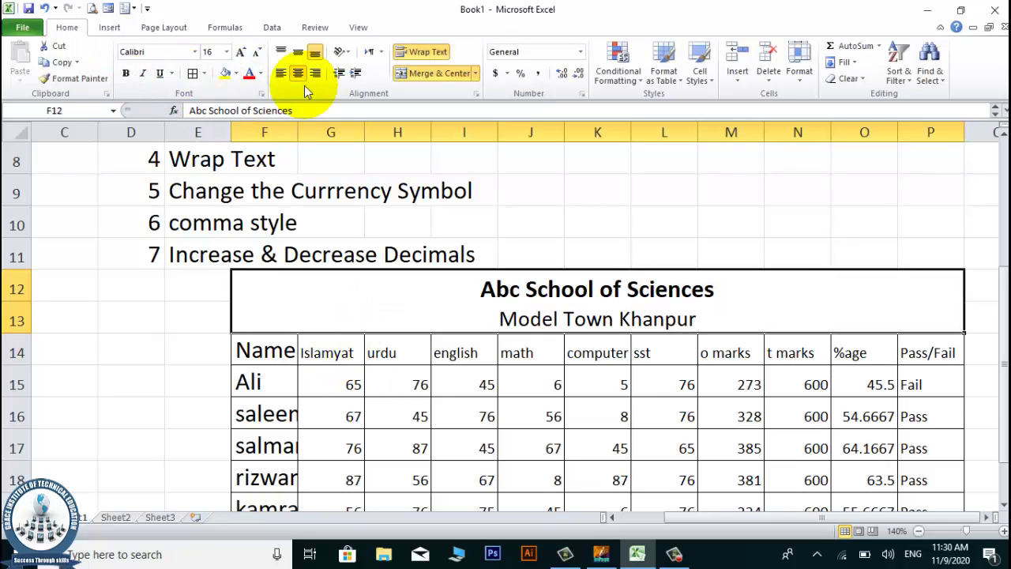
pyautogui.click(239, 73)
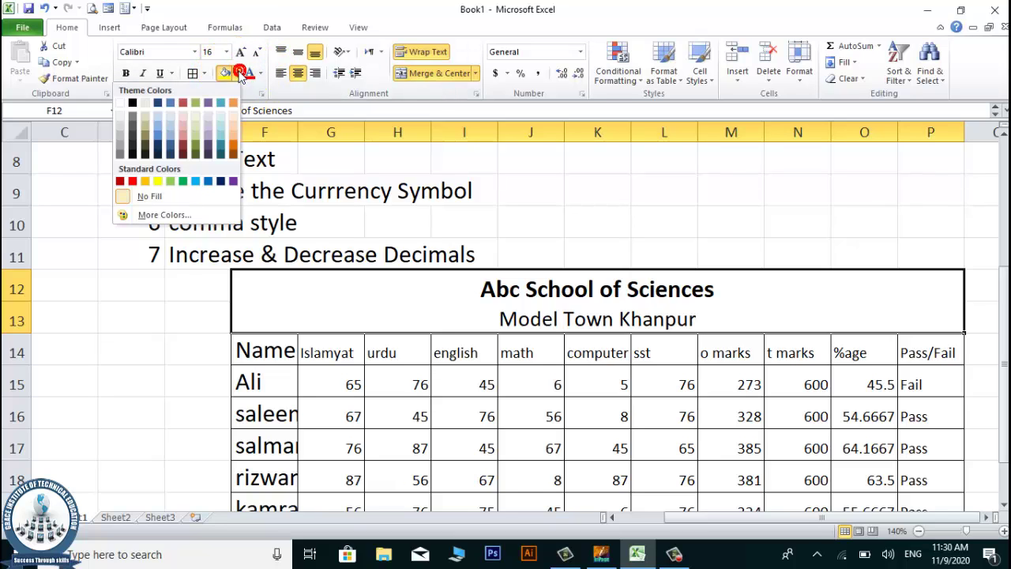
pyautogui.click(208, 134)
pyautogui.click(379, 369)
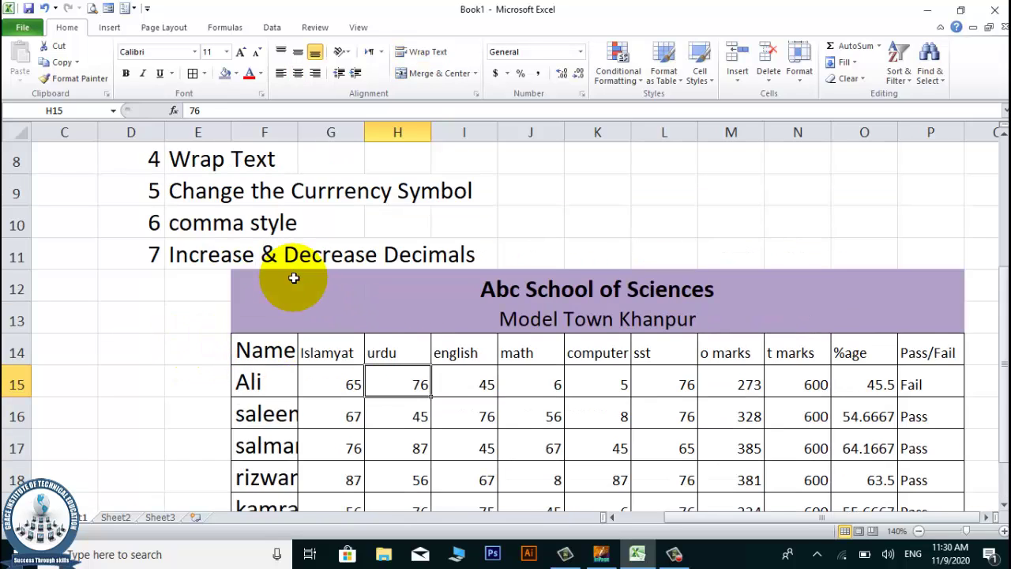
pyautogui.scroll(2, 293, 277)
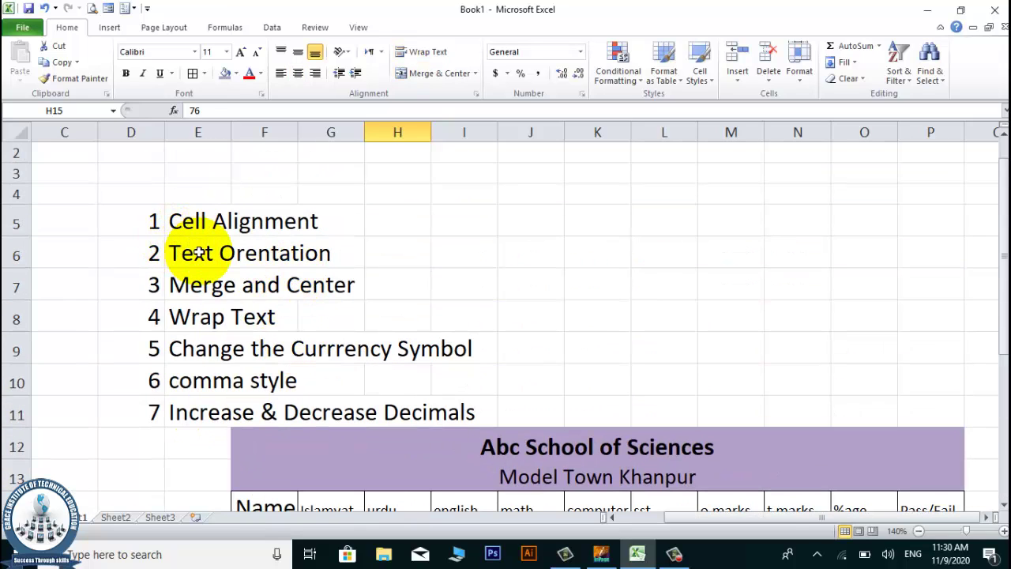
pyautogui.scroll(-2, 225, 371)
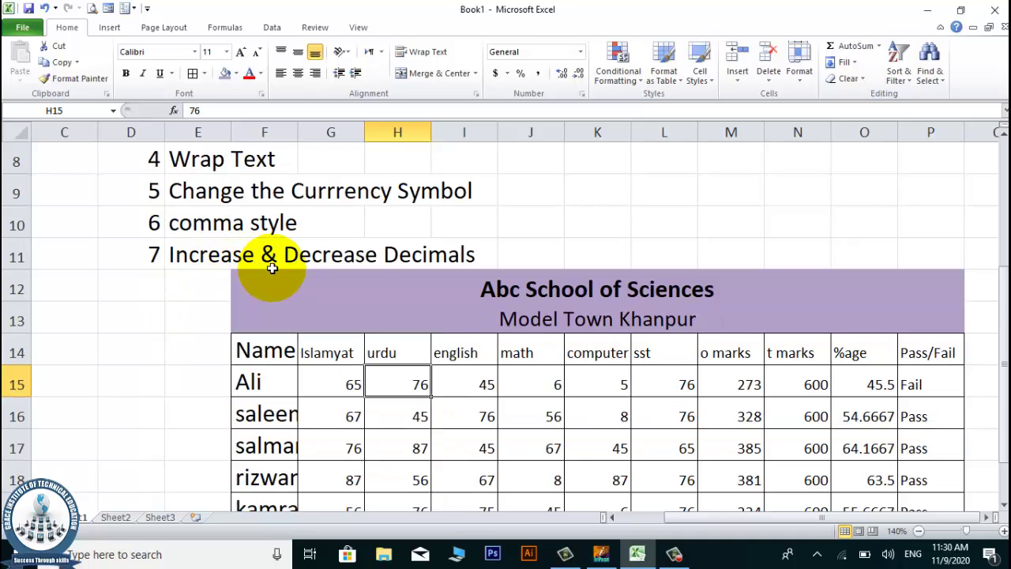
pyautogui.click(328, 311)
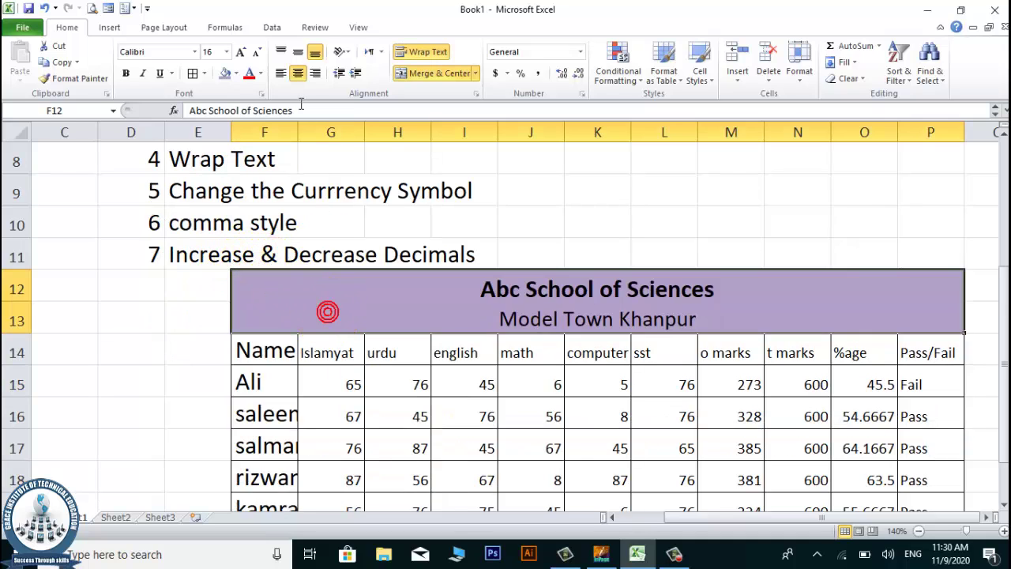
pyautogui.click(234, 72)
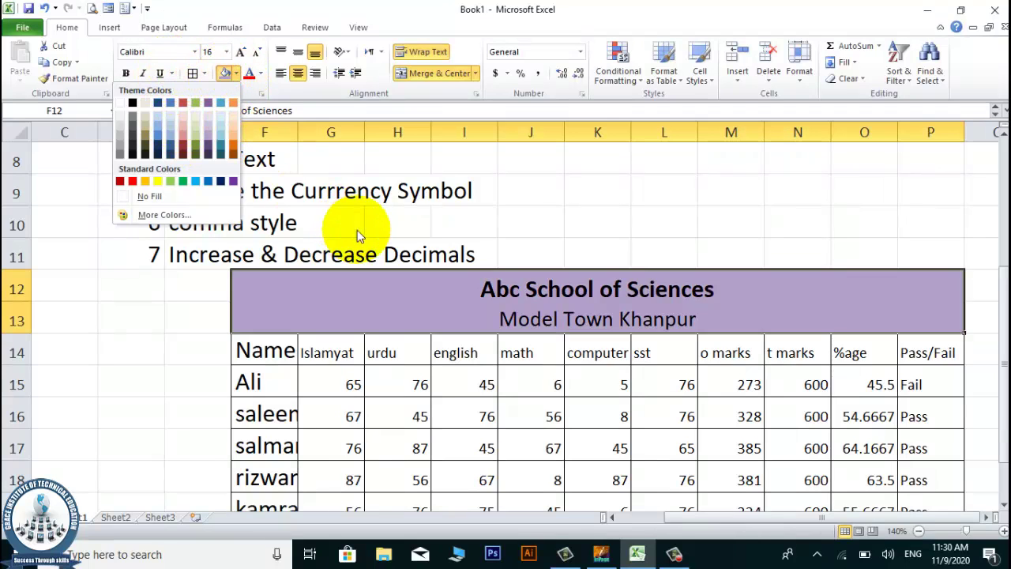
pyautogui.click(463, 277)
# Step: Autofit the width of the Name column to its longest entry
pyautogui.scroll(-1, 387, 261)
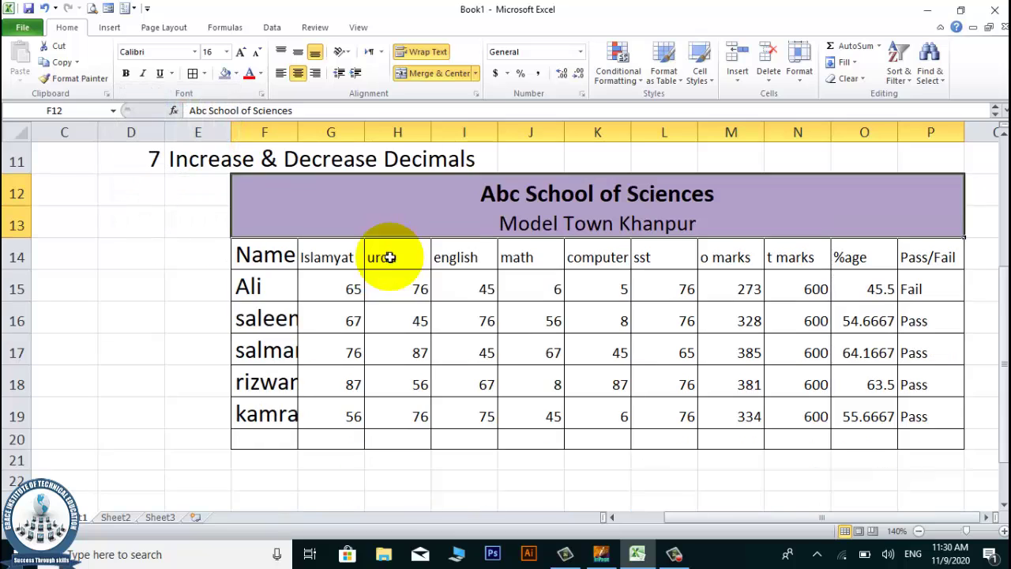
pyautogui.click(267, 252)
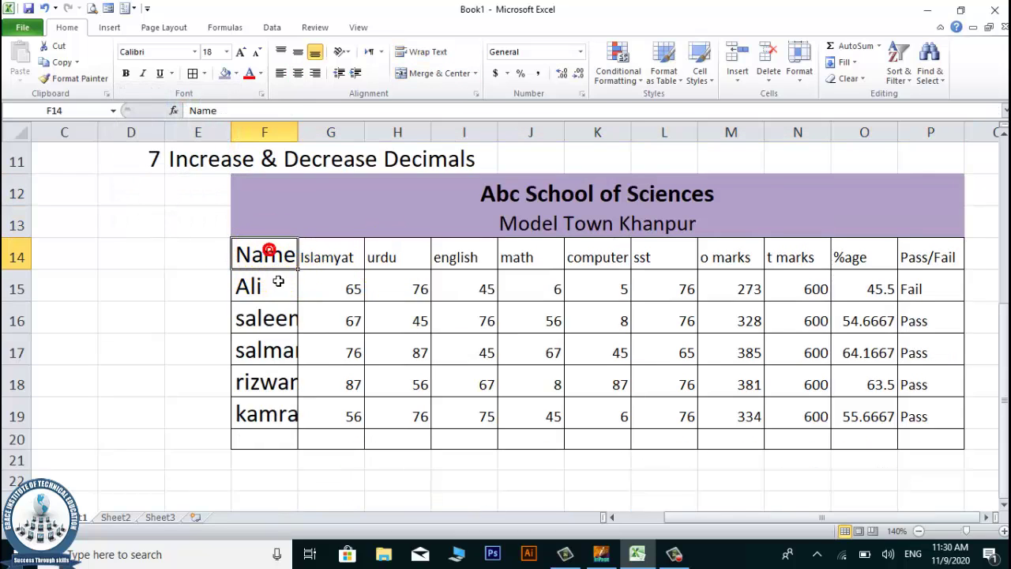
pyautogui.click(265, 319)
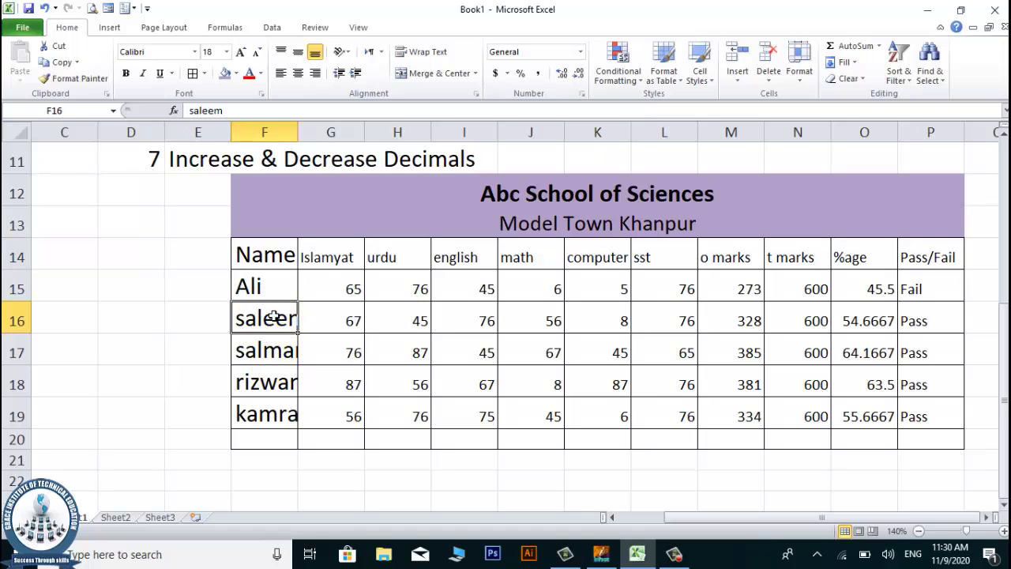
pyautogui.doubleClick(297, 130)
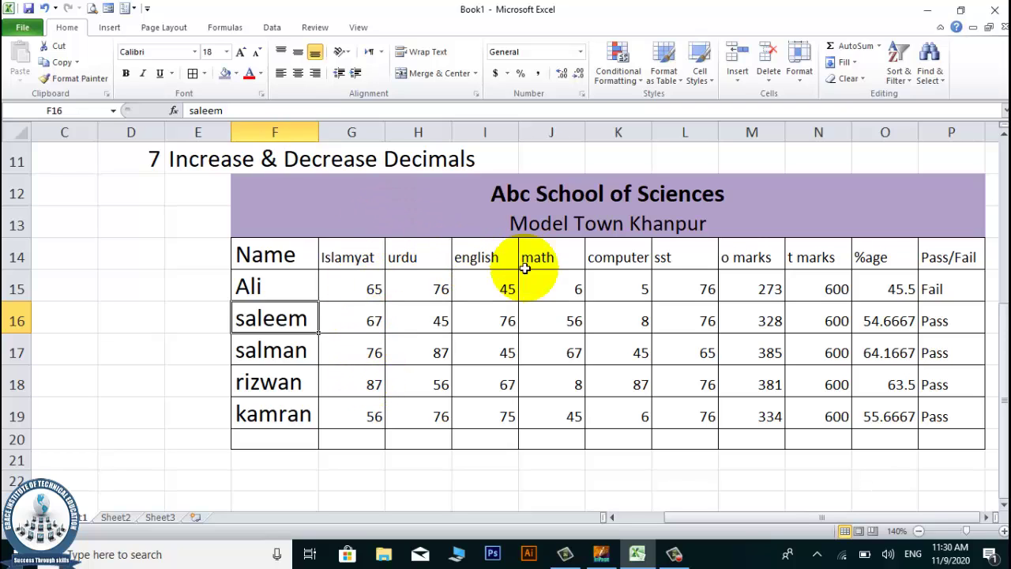
# Step: Fill the table's header row from Name to Pass/Fail (F14:P14) with blue
pyautogui.click(637, 260)
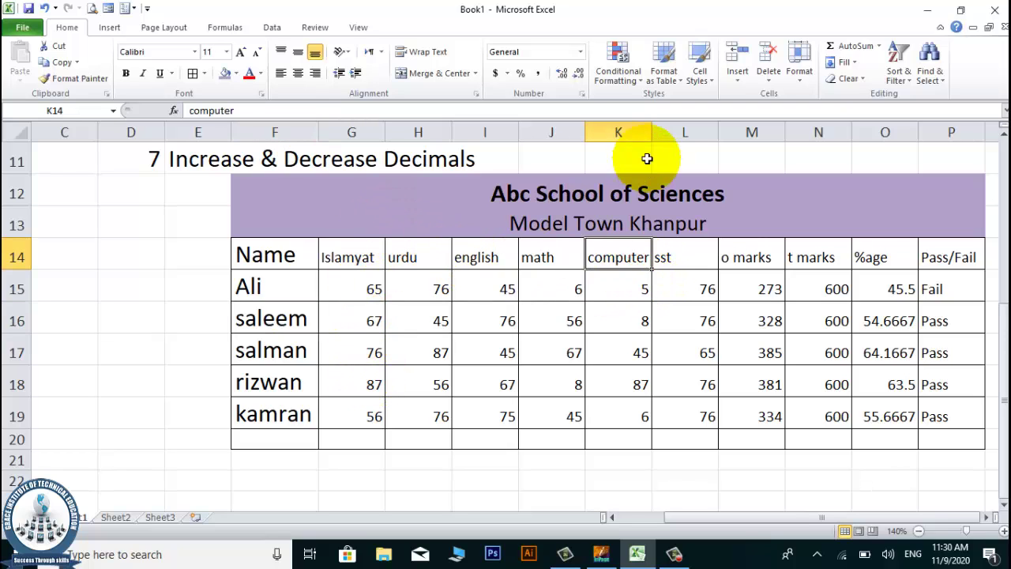
pyautogui.click(456, 338)
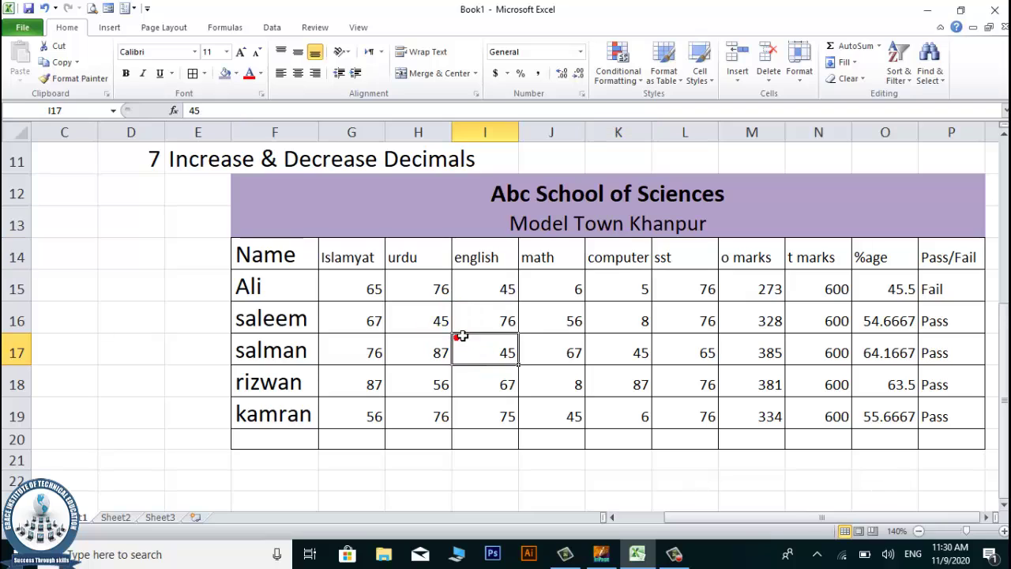
pyautogui.click(268, 254)
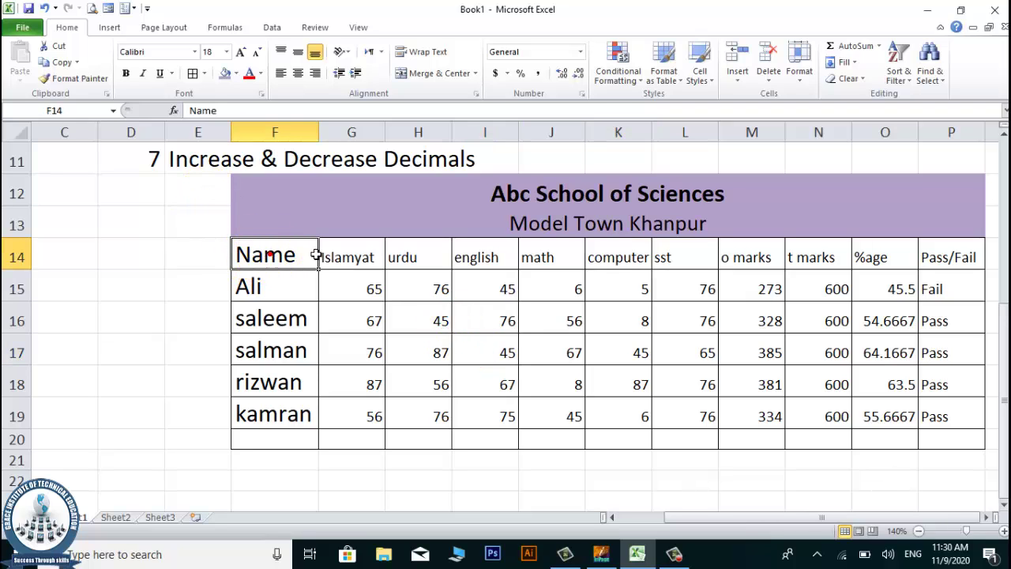
pyautogui.moveTo(315, 254); pyautogui.dragTo(940, 257)
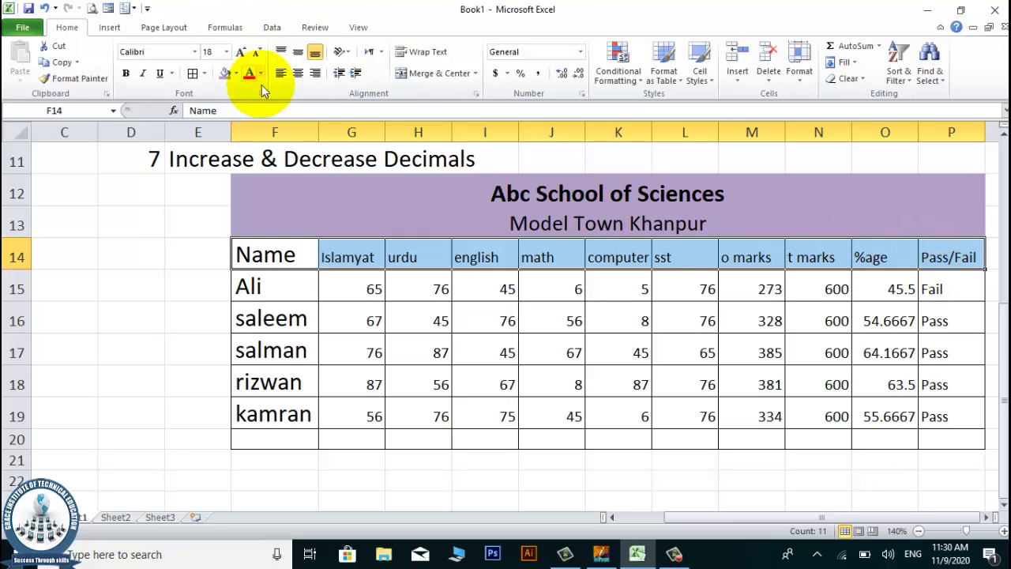
pyautogui.click(236, 75)
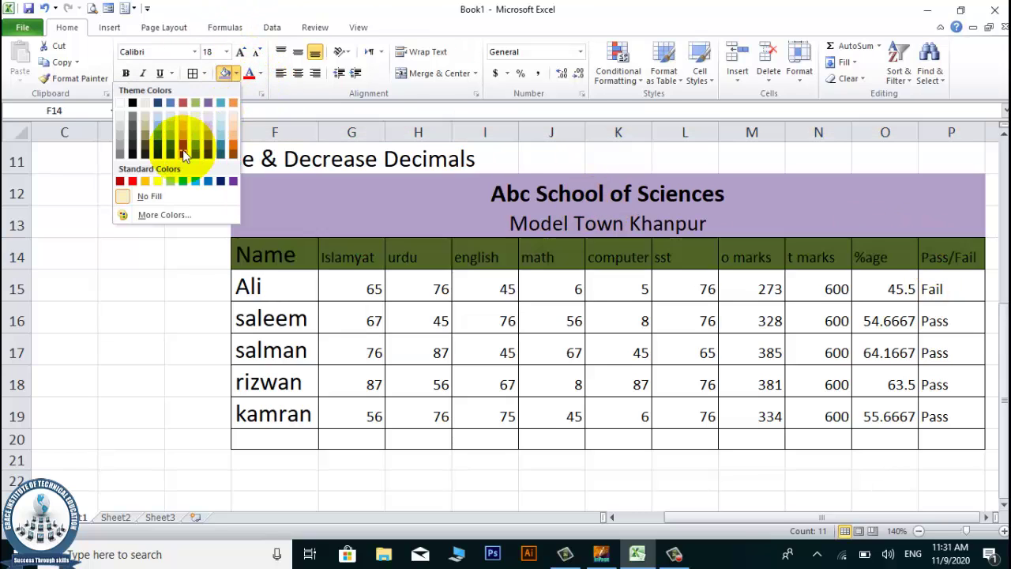
pyautogui.click(159, 144)
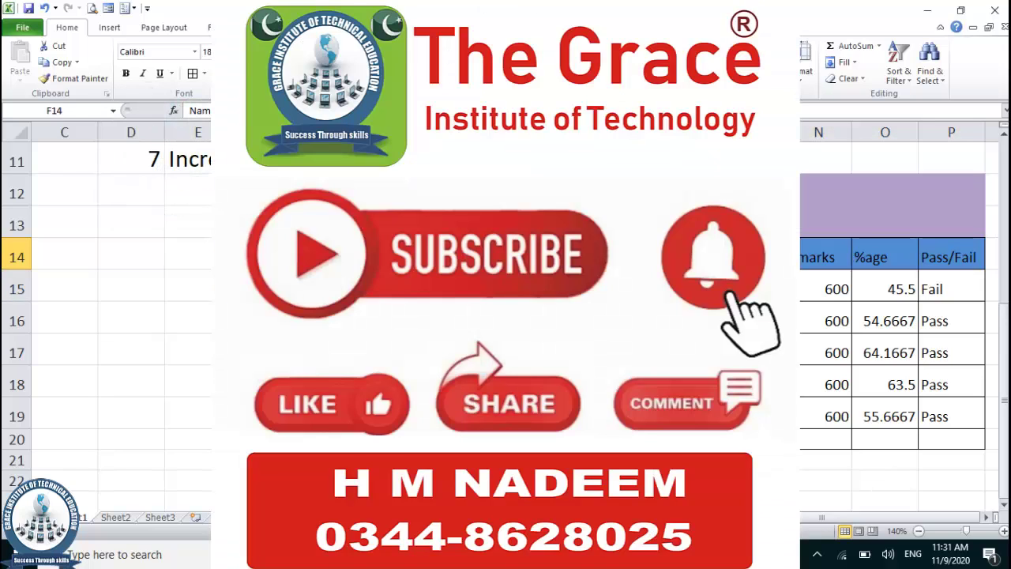
# Step: Fill the Name column from the header down to the empty last row (F14:F20) with dark olive green
pyautogui.moveTo(264, 257); pyautogui.dragTo(264, 439)
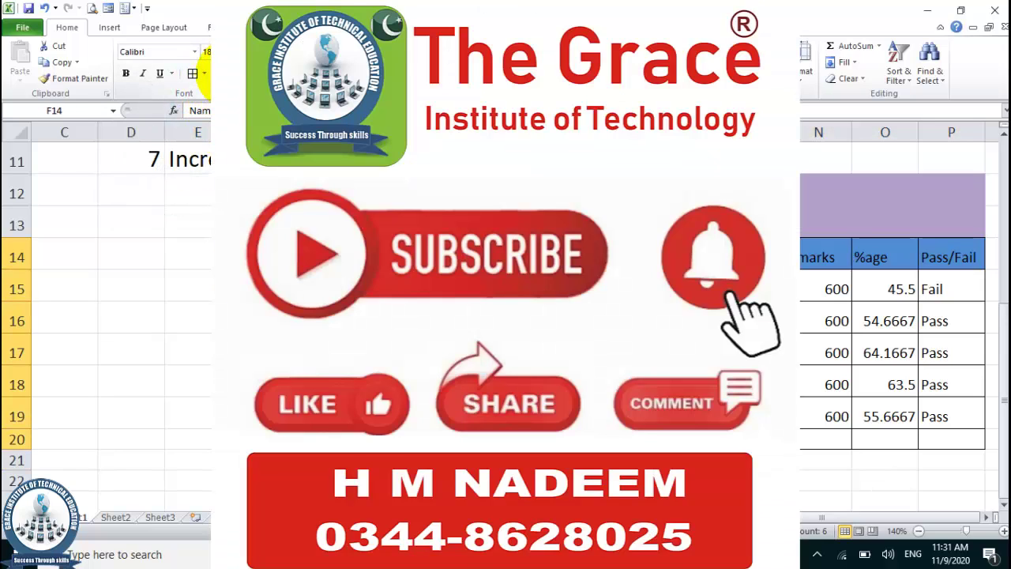
pyautogui.click(236, 75)
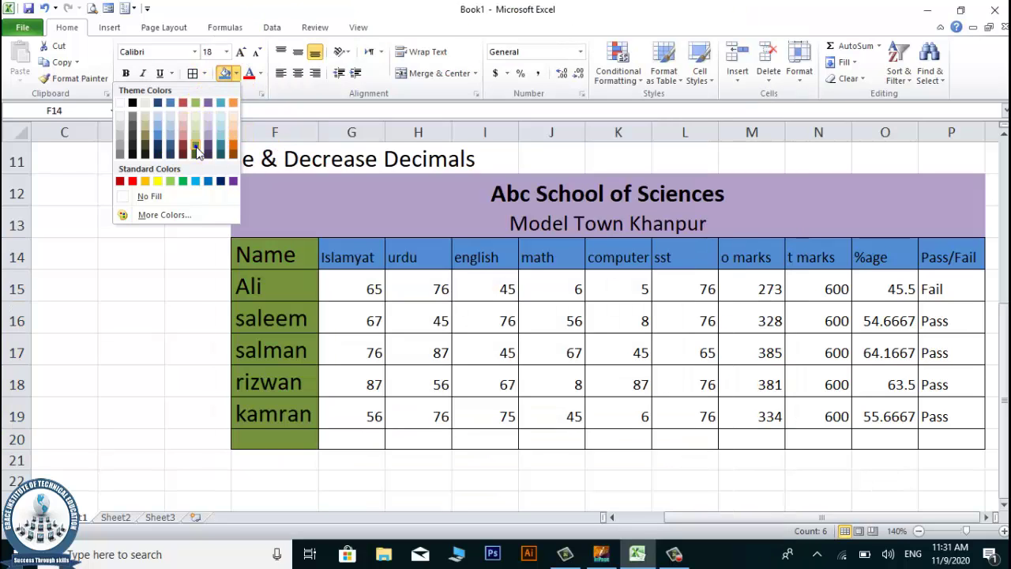
pyautogui.click(196, 148)
# Step: Apply the same olive green fill to the remaining header cells from Islamyat to Pass/Fail
pyautogui.moveTo(363, 263); pyautogui.dragTo(938, 253)
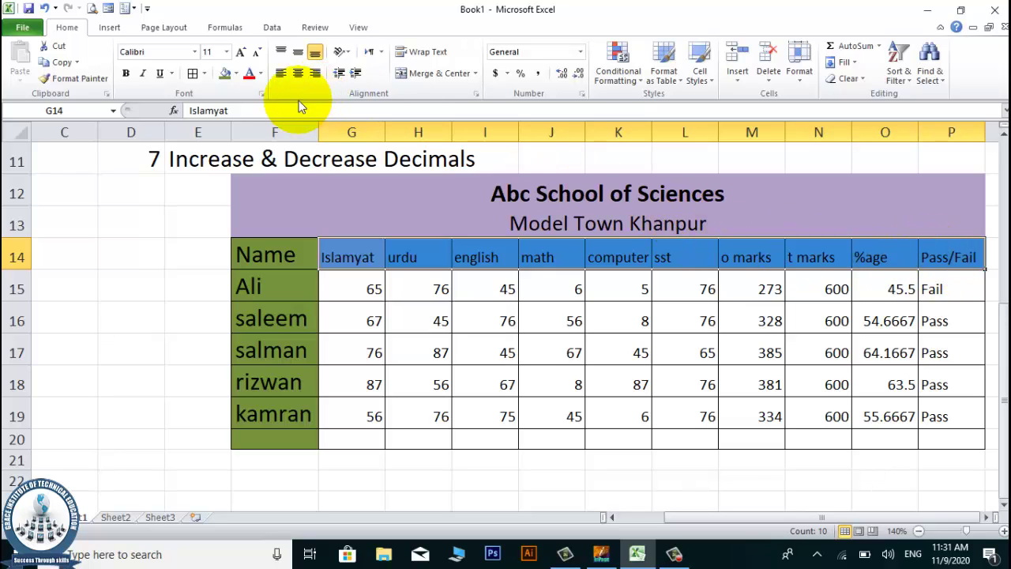
pyautogui.click(224, 72)
pyautogui.click(370, 286)
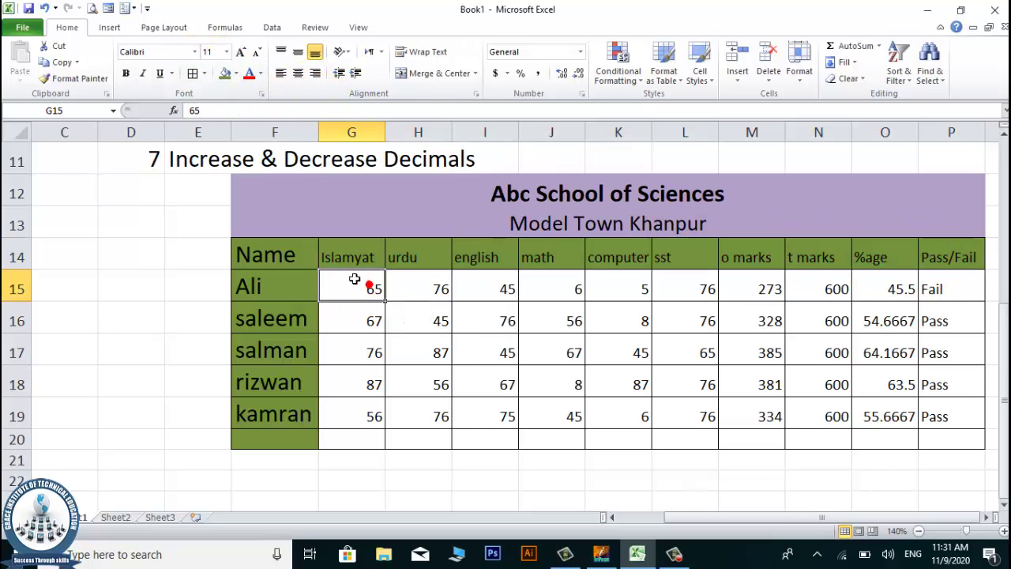
pyautogui.click(441, 347)
pyautogui.scroll(1, 441, 348)
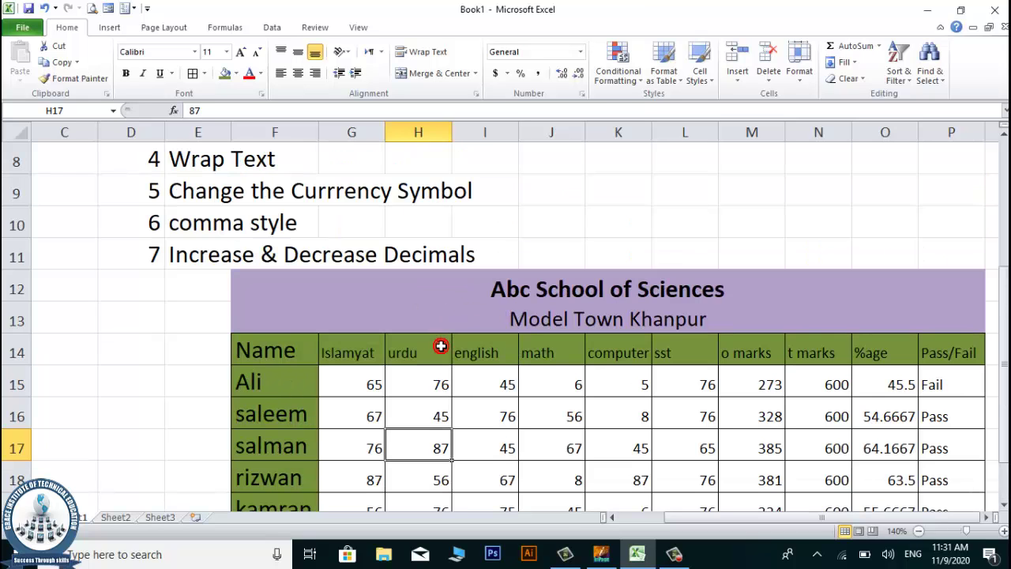
pyautogui.scroll(-1, 441, 351)
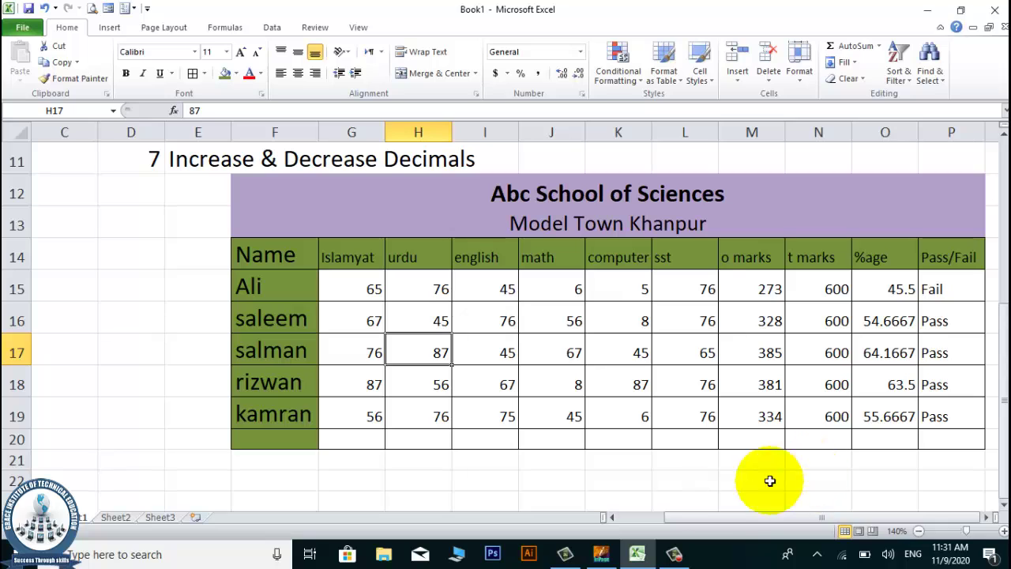
pyautogui.moveTo(711, 514); pyautogui.dragTo(711, 516)
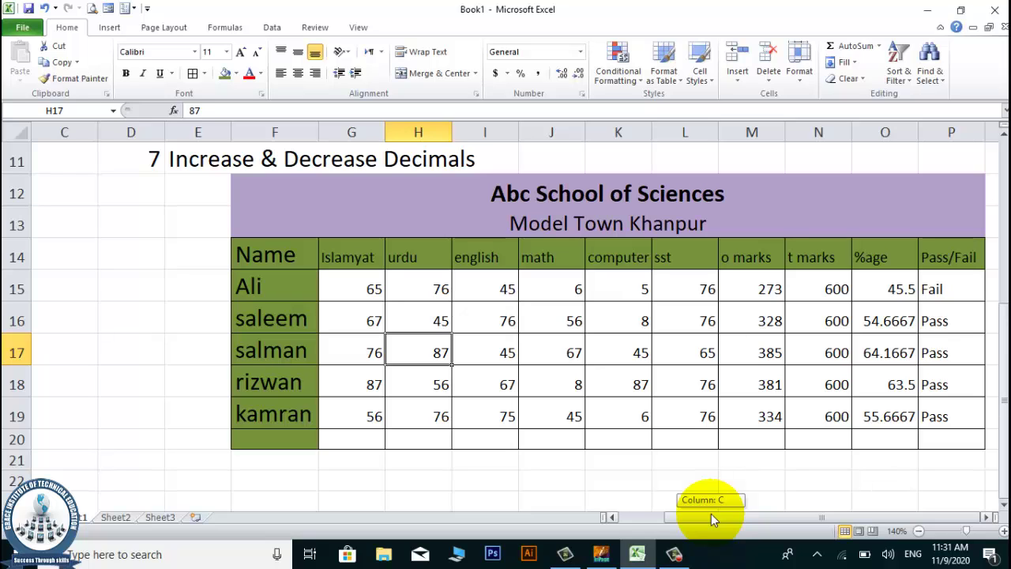
pyautogui.moveTo(711, 514); pyautogui.dragTo(711, 513)
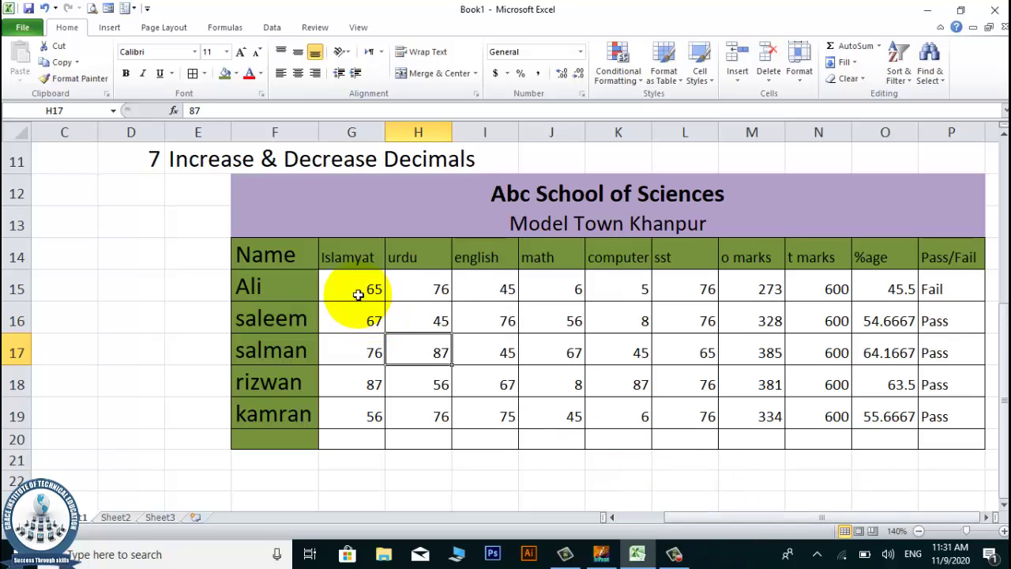
pyautogui.click(339, 545)
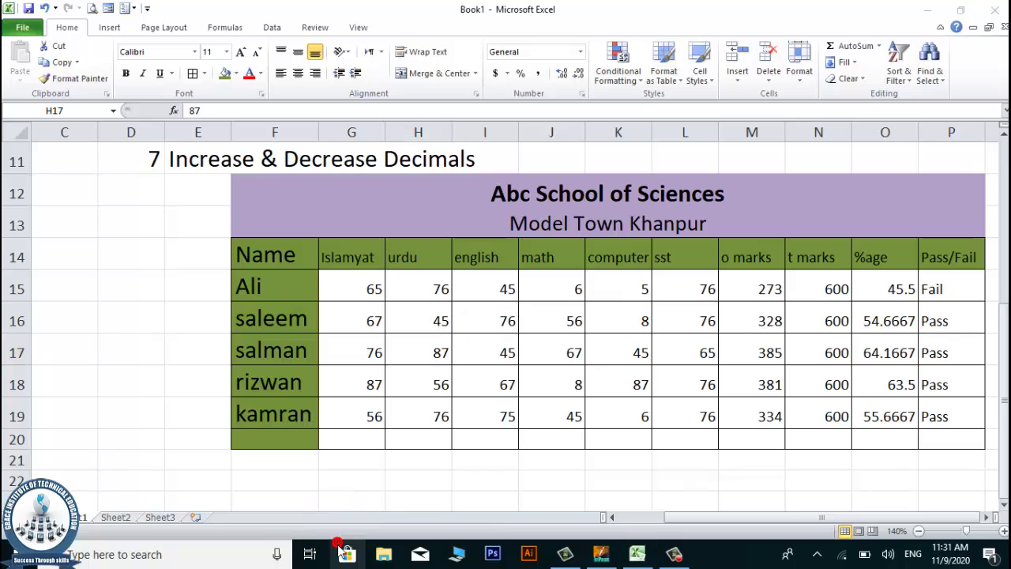
pyautogui.click(347, 309)
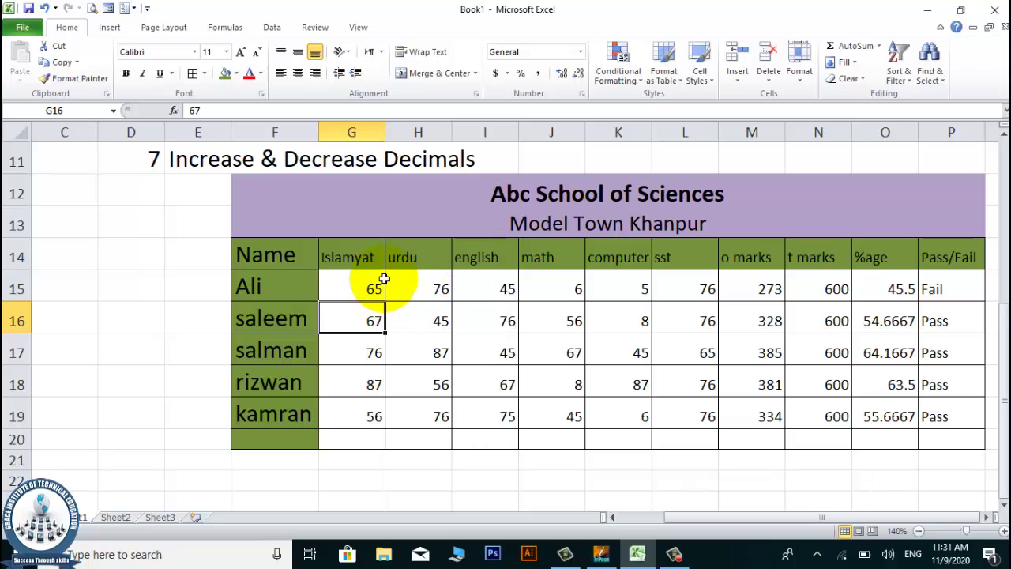
pyautogui.click(376, 420)
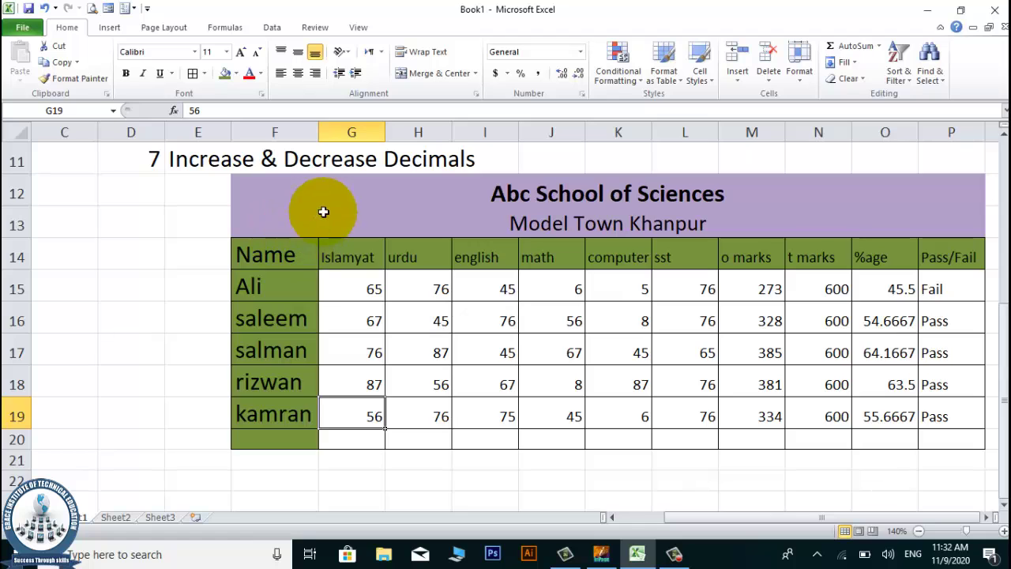
pyautogui.scroll(3, 323, 211)
pyautogui.click(174, 284)
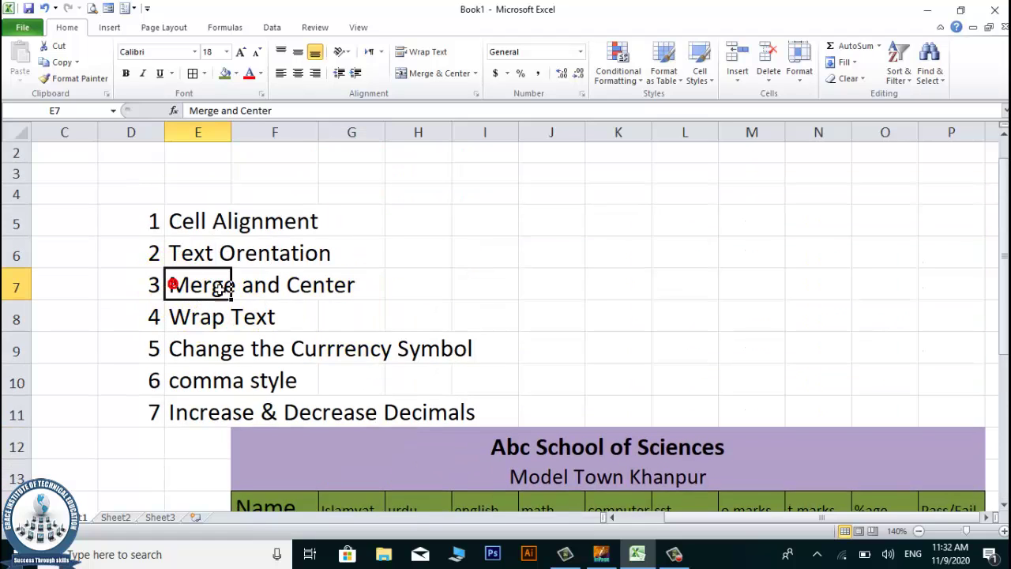
pyautogui.moveTo(225, 253); pyautogui.dragTo(307, 253)
pyautogui.scroll(-3, 300, 255)
pyautogui.scroll(1, 305, 255)
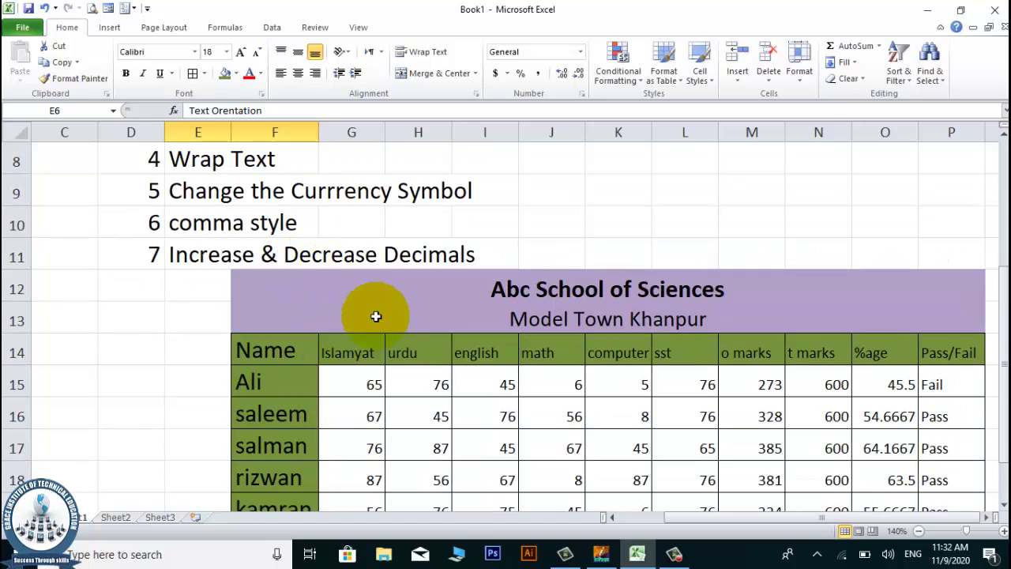
# Step: Try narrowing the Islamyat column, and undo the width change
pyautogui.click(374, 394)
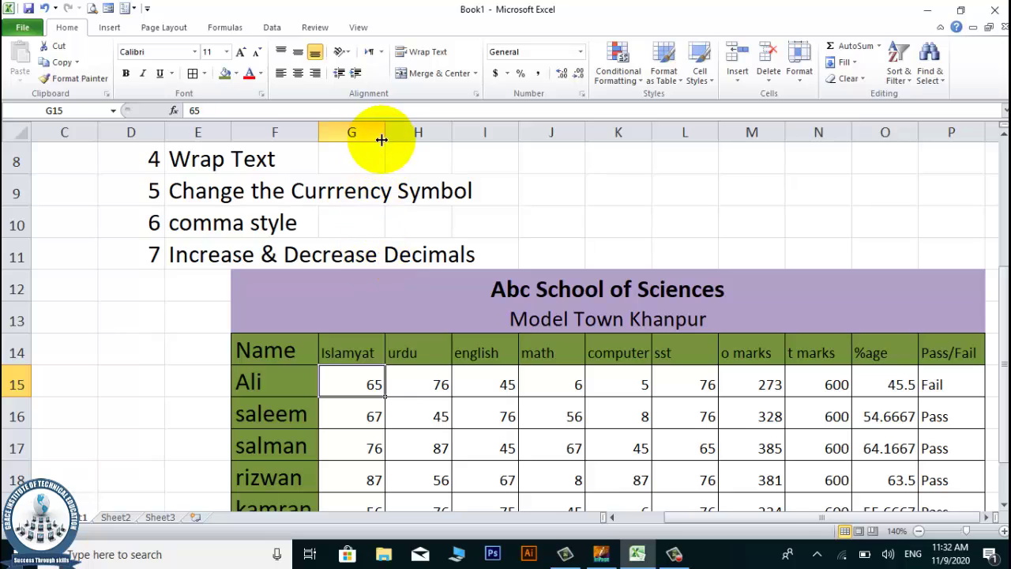
pyautogui.moveTo(381, 140); pyautogui.dragTo(365, 136)
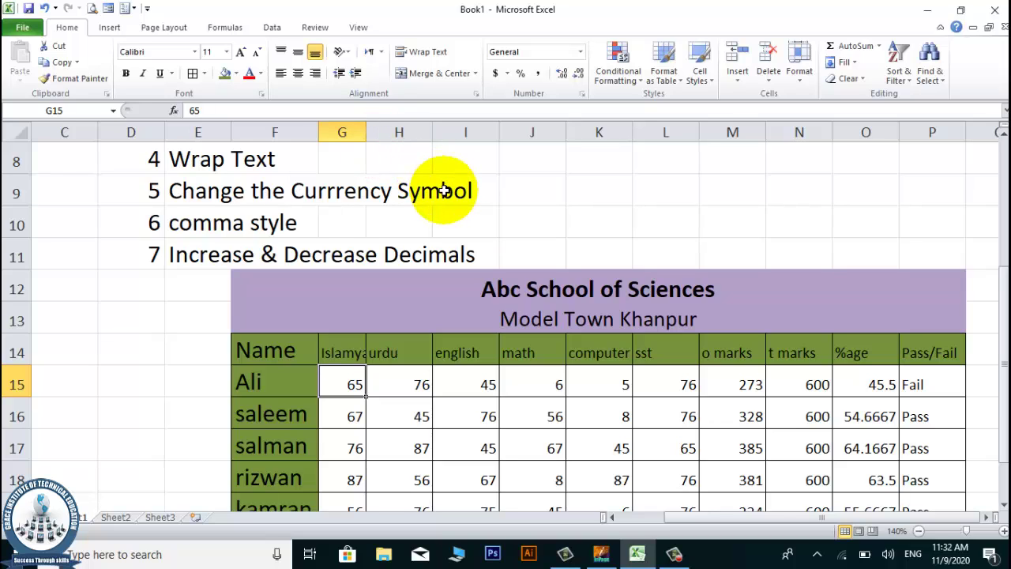
pyautogui.hotkey('ctrl', 'z')
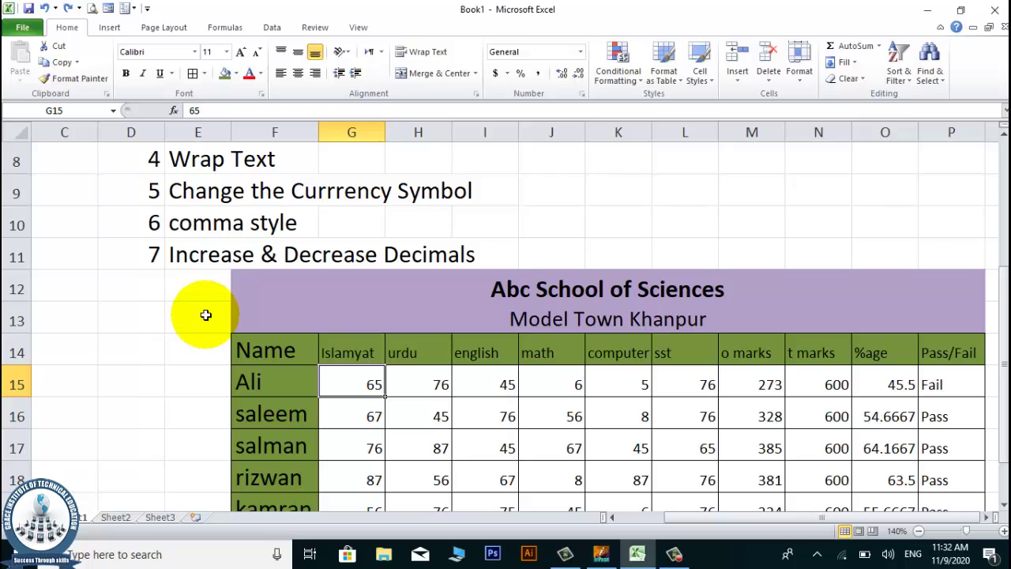
# Step: Set the width of the columns from Islamyat to t marks (G to N) to 6
pyautogui.click(266, 353)
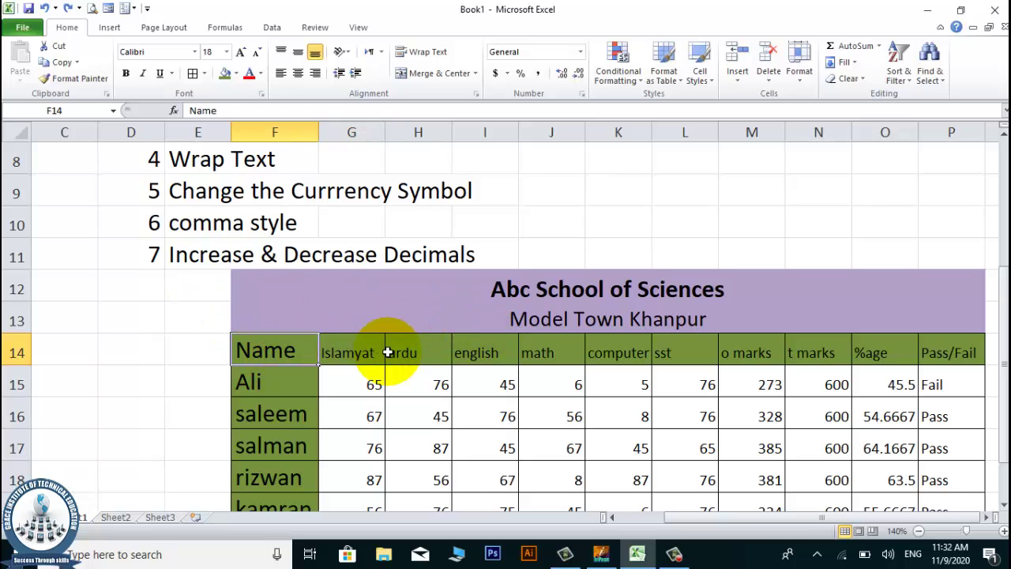
pyautogui.moveTo(355, 351); pyautogui.dragTo(822, 358)
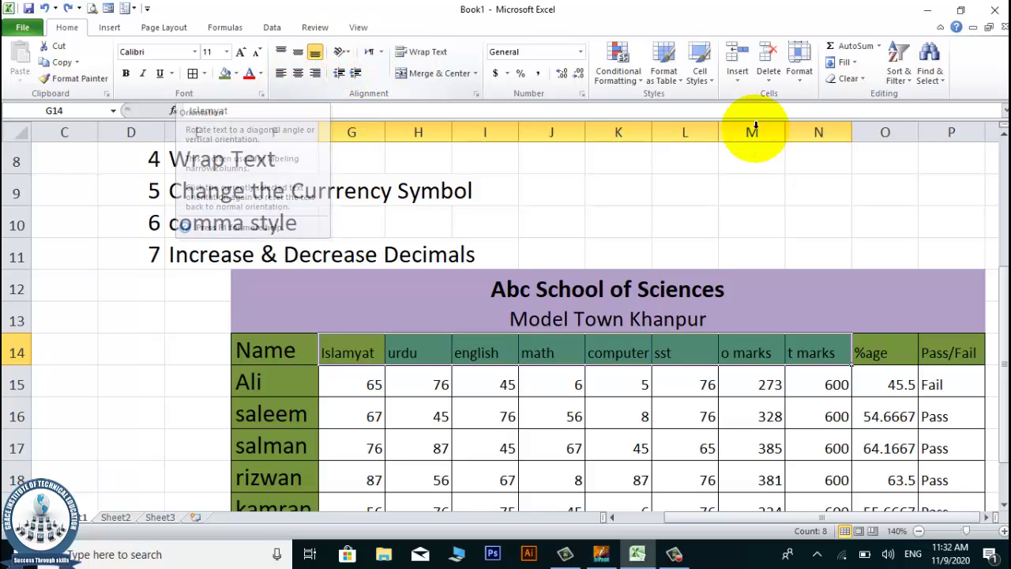
pyautogui.click(878, 47)
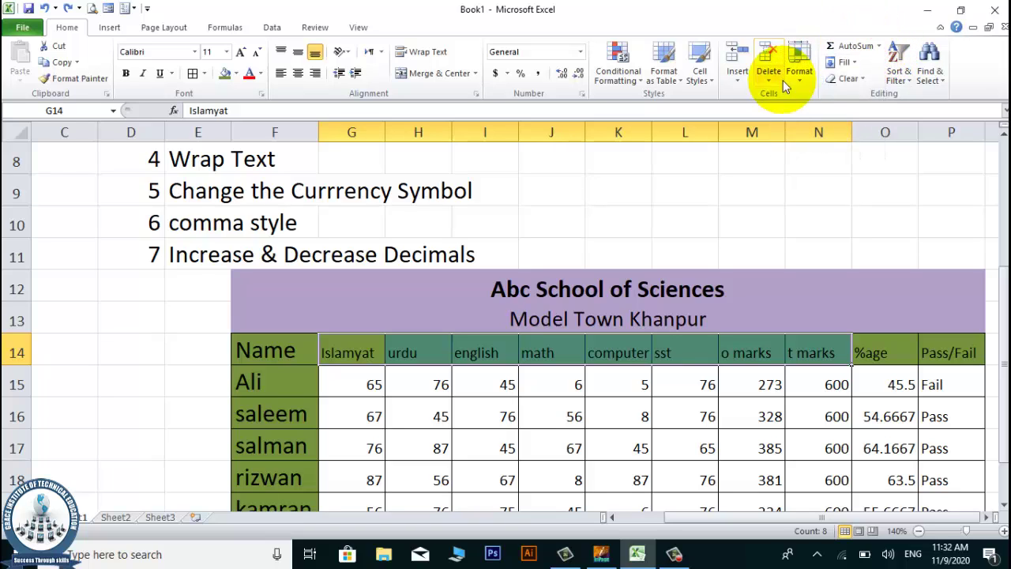
pyautogui.click(800, 74)
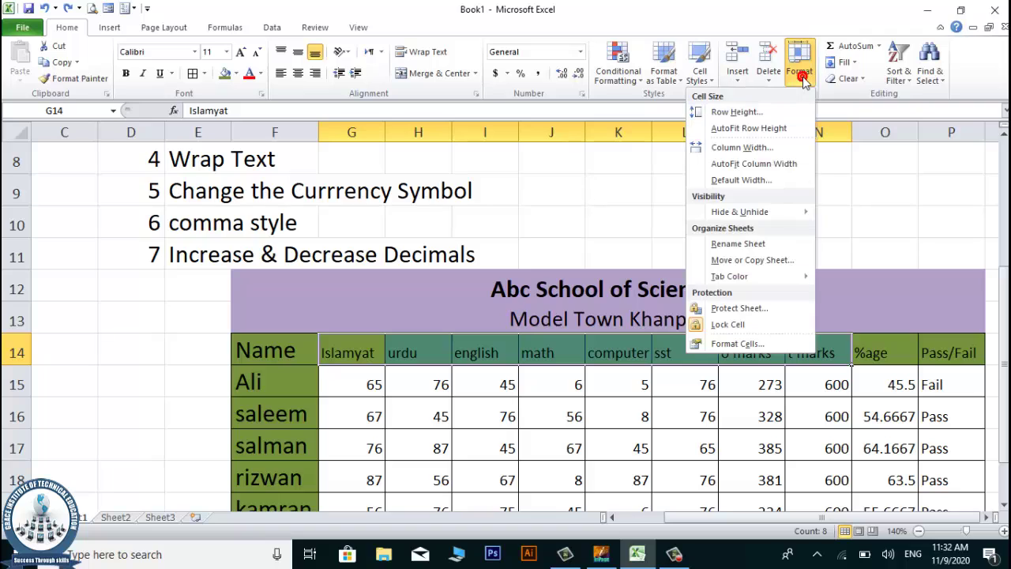
pyautogui.click(748, 146)
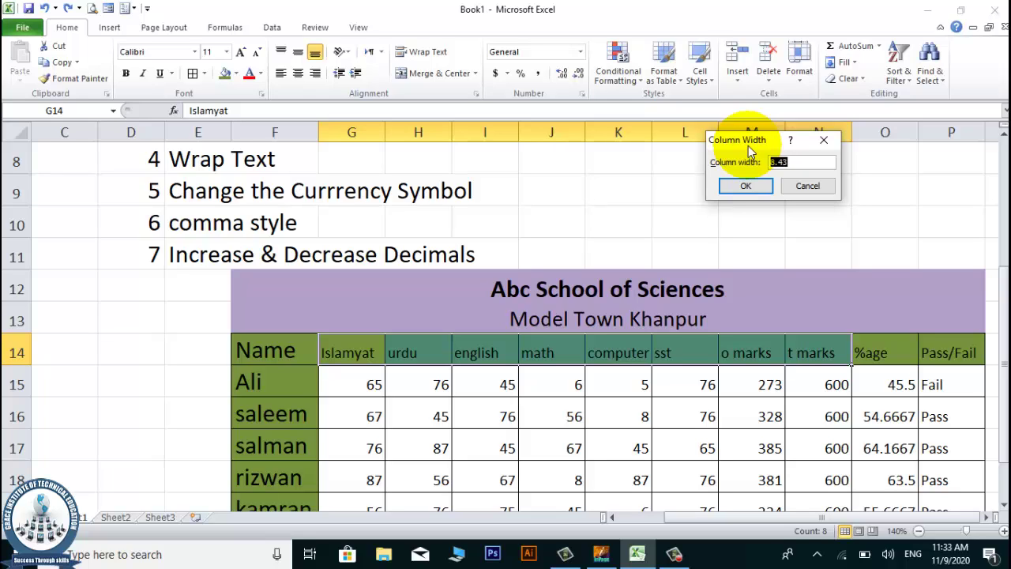
pyautogui.write('6')
pyautogui.click(755, 186)
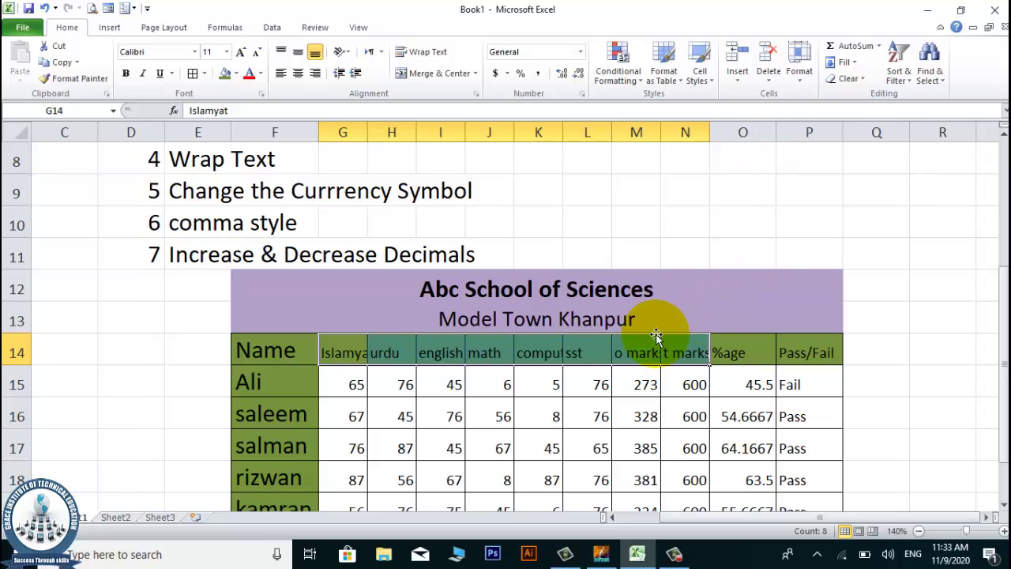
# Step: Angle the header text from Islamyat to Pass/Fail (G14:P14) counterclockwise
pyautogui.click(354, 351)
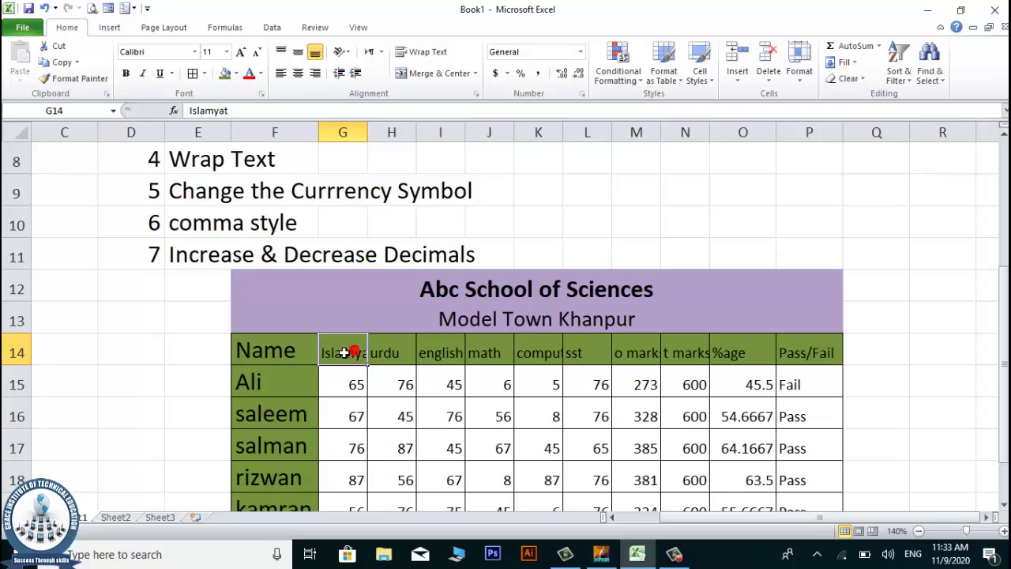
pyautogui.moveTo(343, 352); pyautogui.dragTo(686, 343)
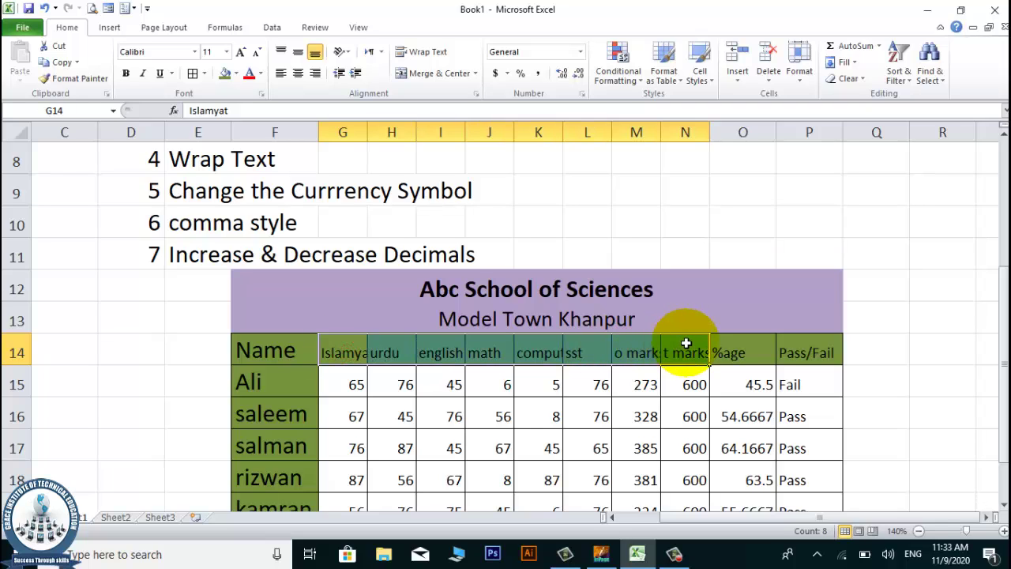
pyautogui.click(357, 356)
pyautogui.moveTo(362, 347); pyautogui.dragTo(809, 354)
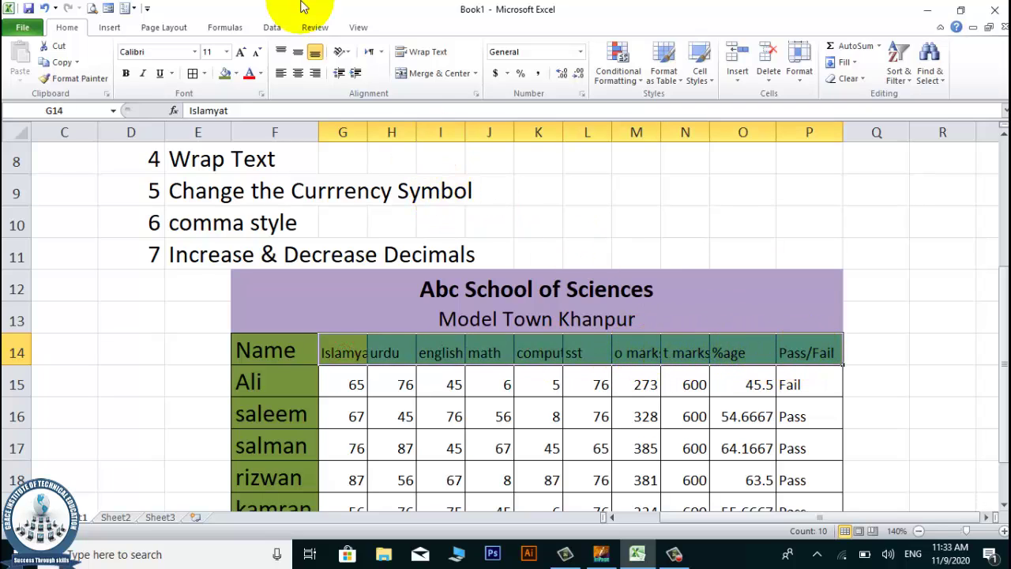
pyautogui.click(349, 53)
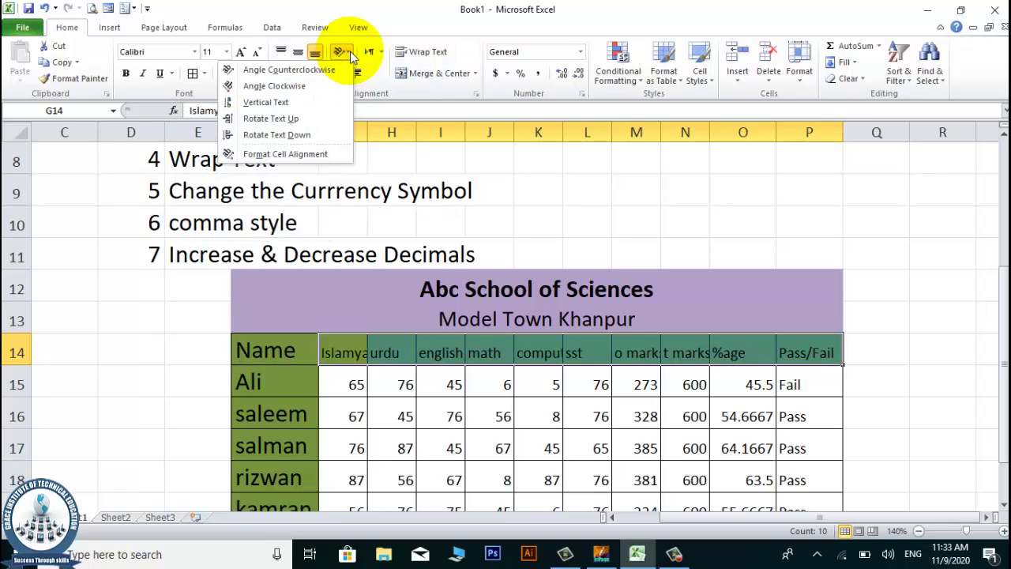
pyautogui.click(257, 73)
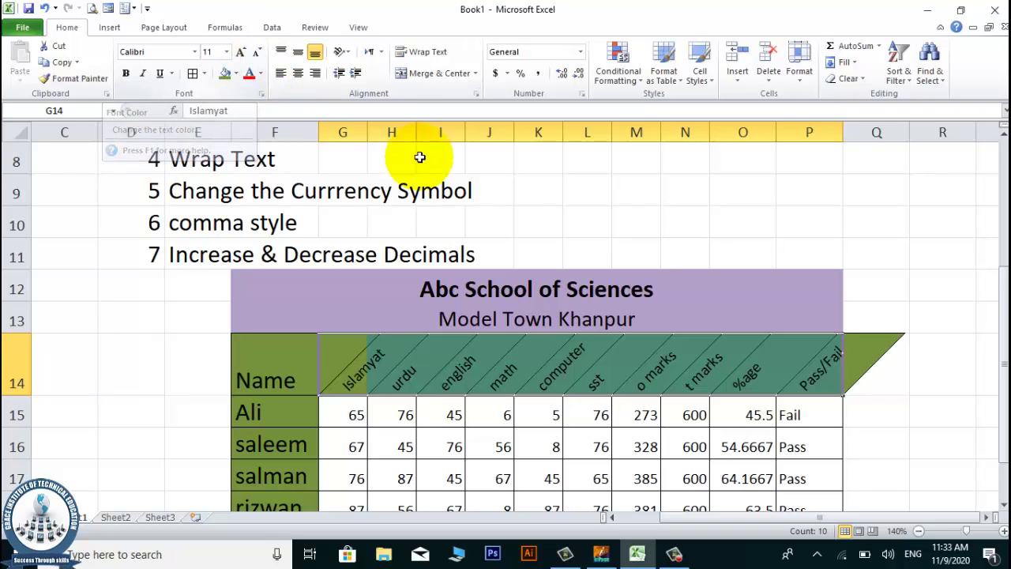
pyautogui.click(590, 420)
pyautogui.scroll(-2, 609, 296)
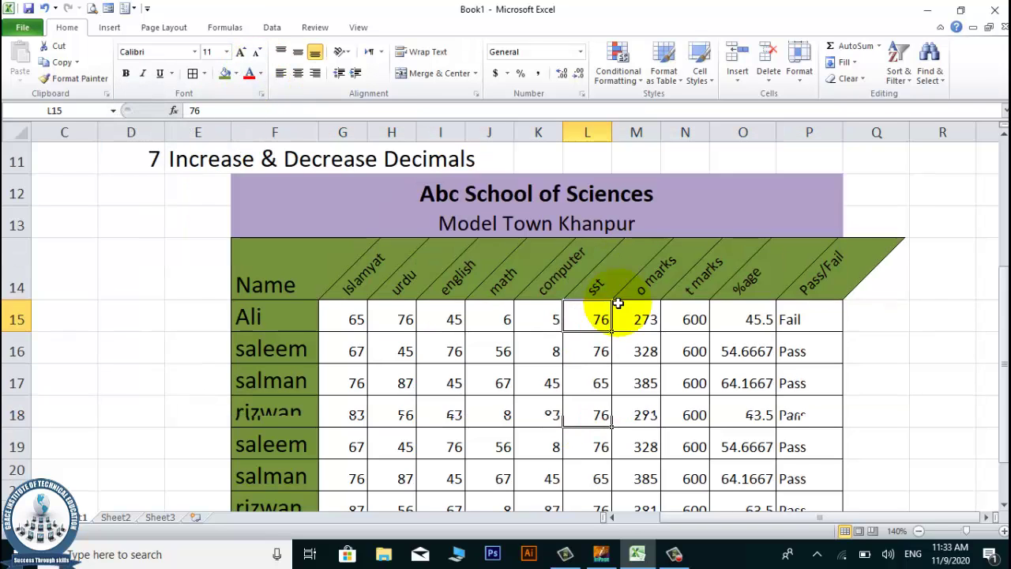
pyautogui.scroll(1, 600, 308)
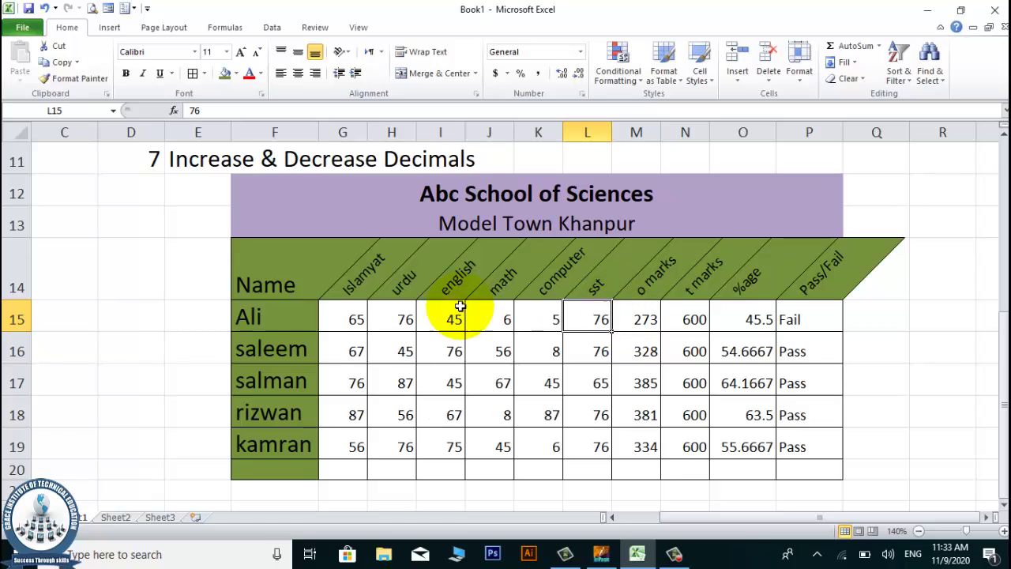
pyautogui.click(351, 442)
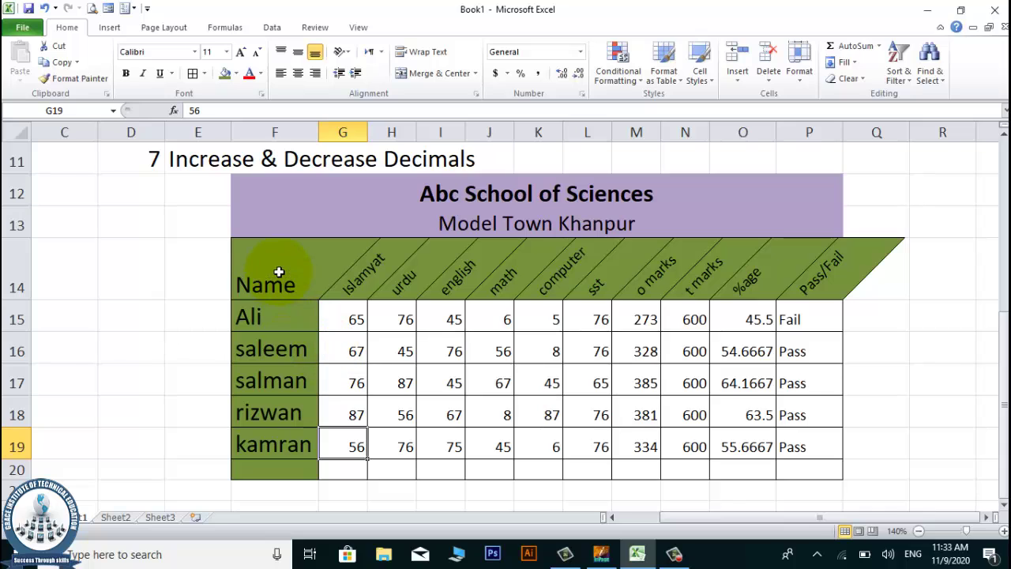
# Step: Set the text orientation of the headers from Islamyat to Pass/Fail (G14:P14) to -35 degrees
pyautogui.click(359, 282)
pyautogui.moveTo(359, 282); pyautogui.dragTo(818, 277)
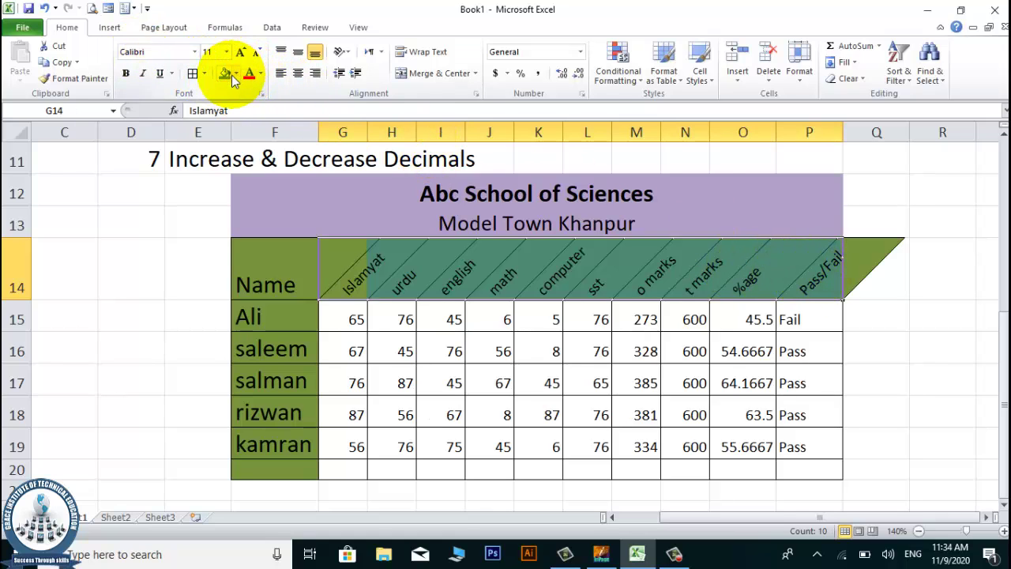
pyautogui.click(347, 55)
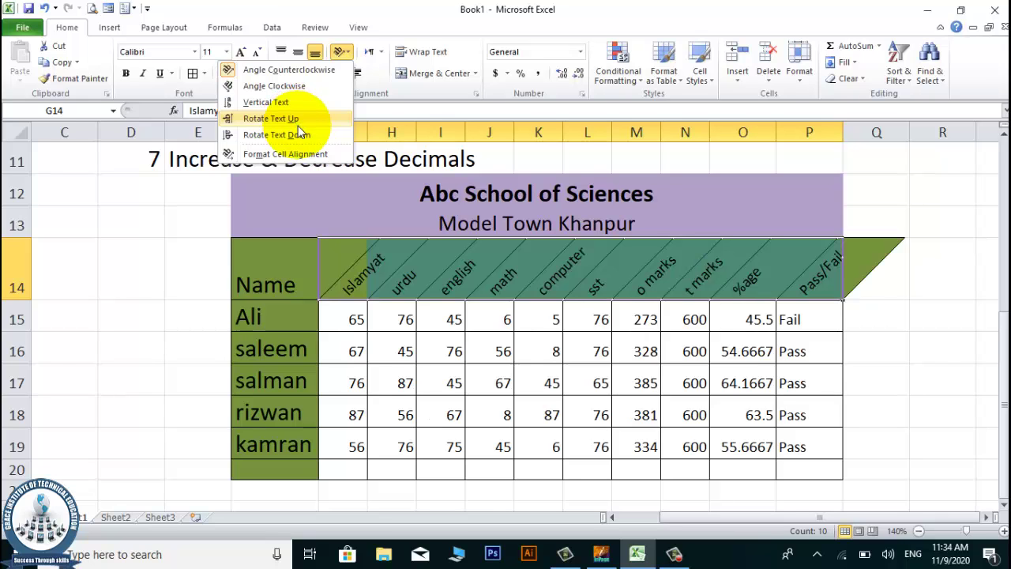
pyautogui.click(304, 151)
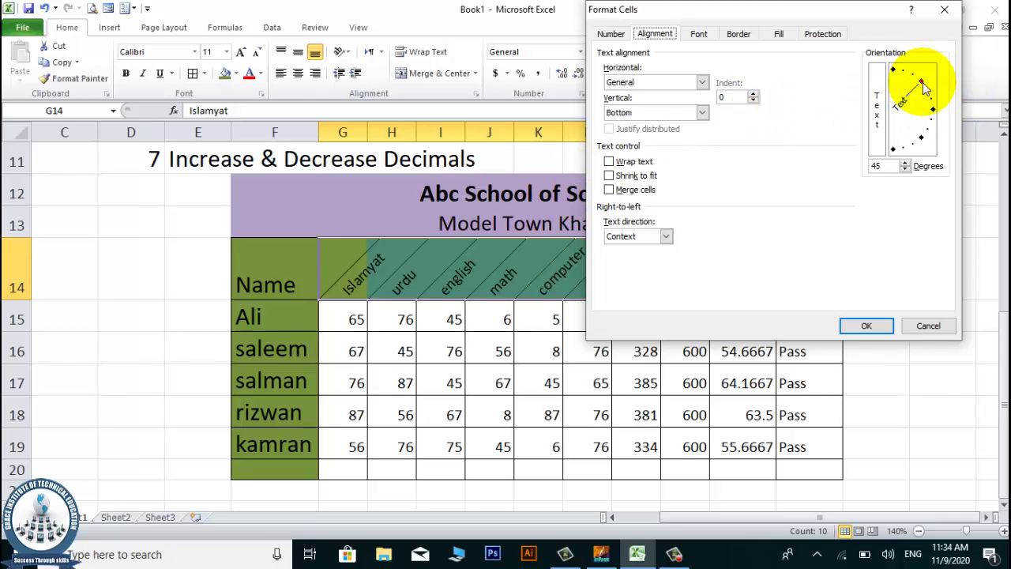
pyautogui.moveTo(926, 88); pyautogui.dragTo(942, 145)
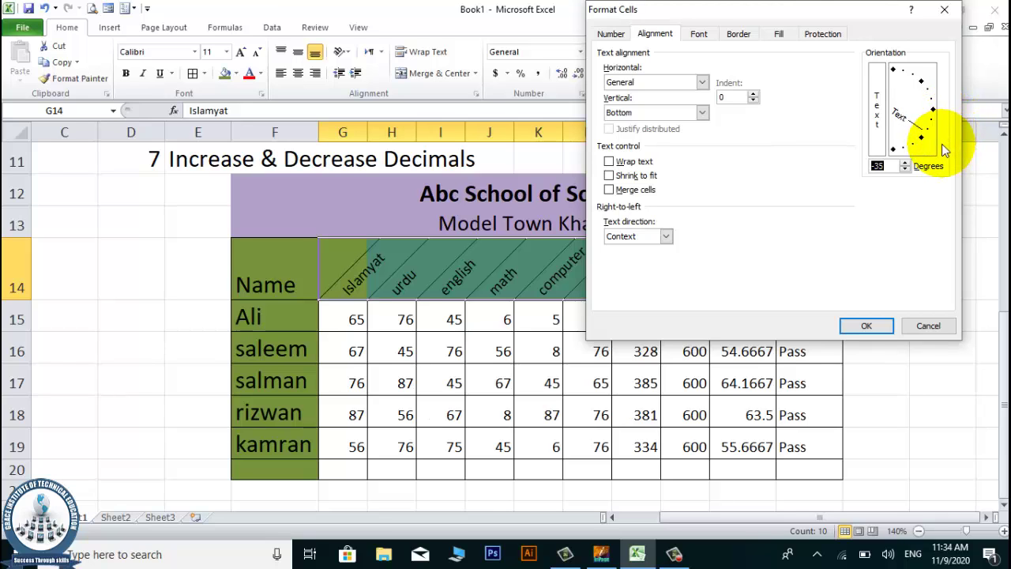
pyautogui.click(873, 324)
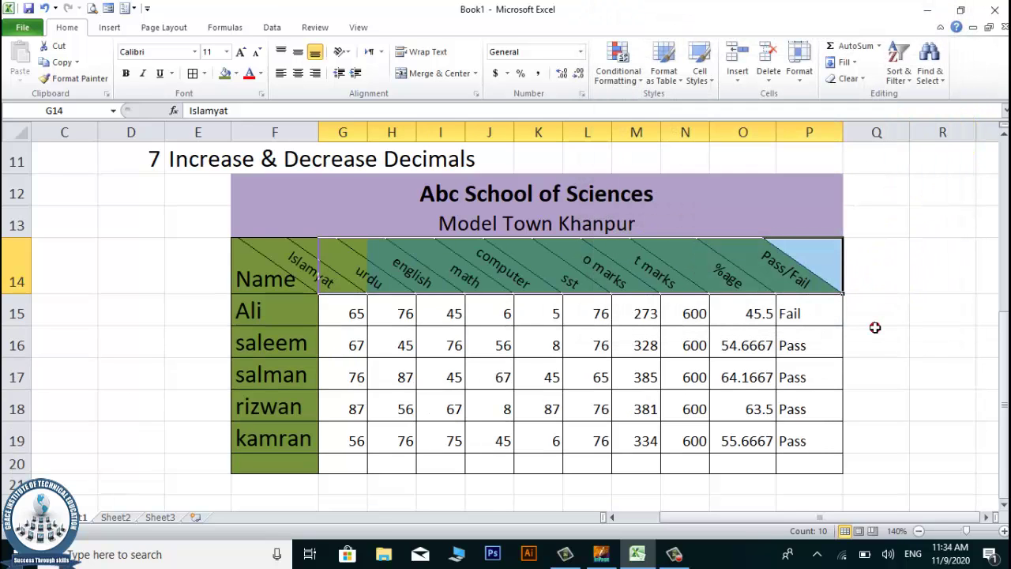
pyautogui.click(874, 330)
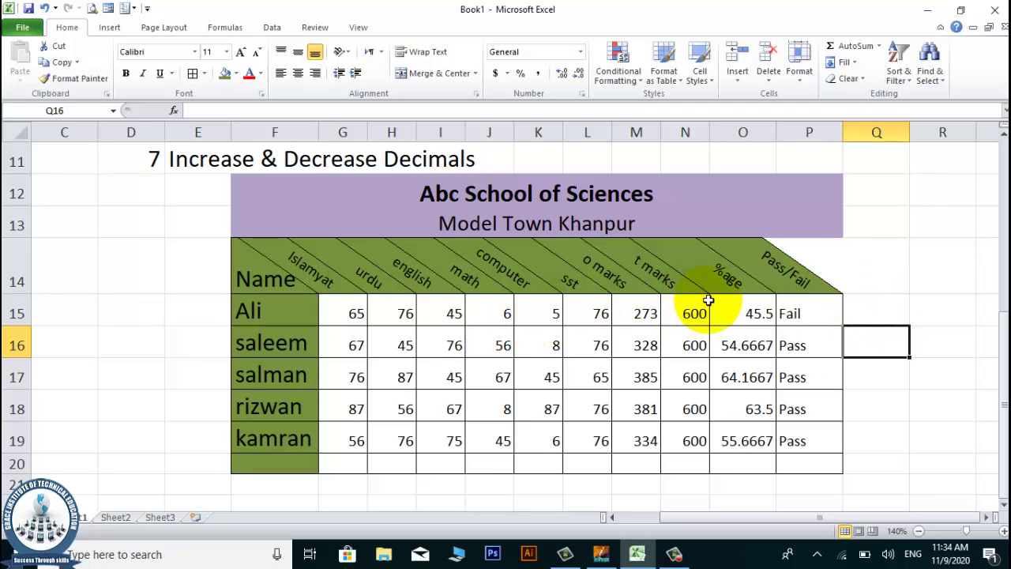
# Step: Review the slanted headers, name column and merged title of the marks sheet, and the numbered topic list above it
pyautogui.click(747, 287)
pyautogui.click(794, 277)
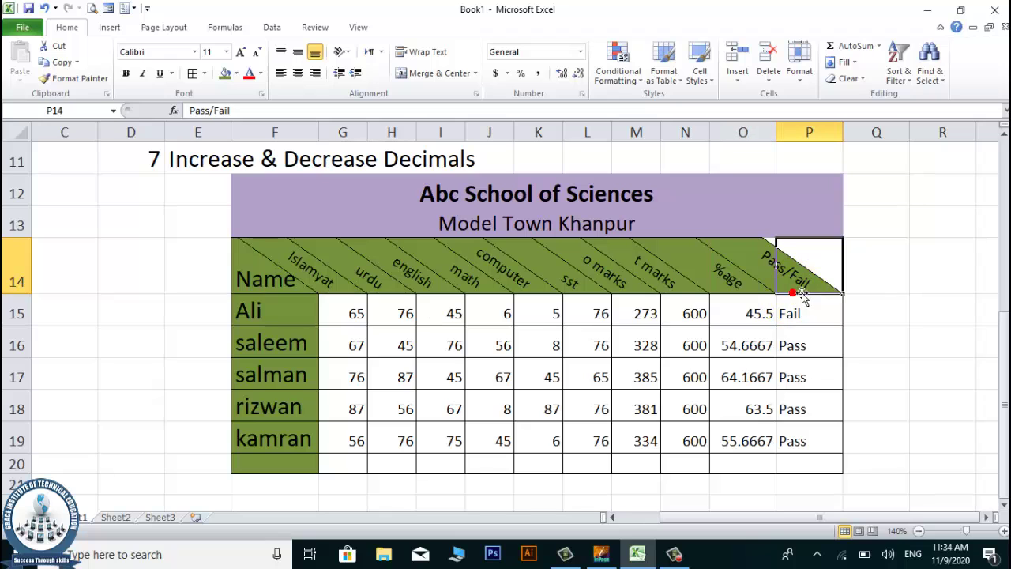
pyautogui.scroll(2, 446, 169)
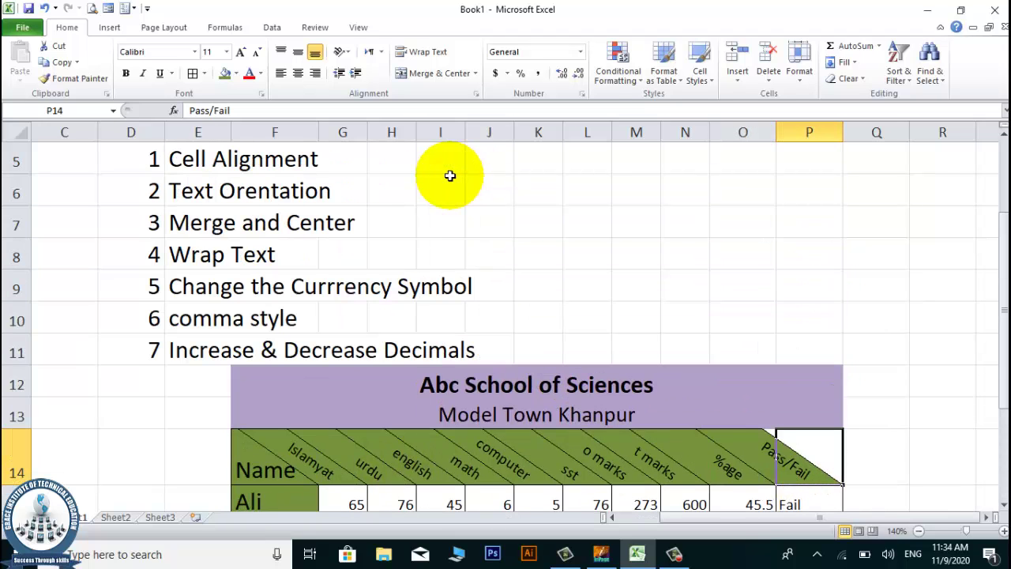
pyautogui.scroll(2, 450, 176)
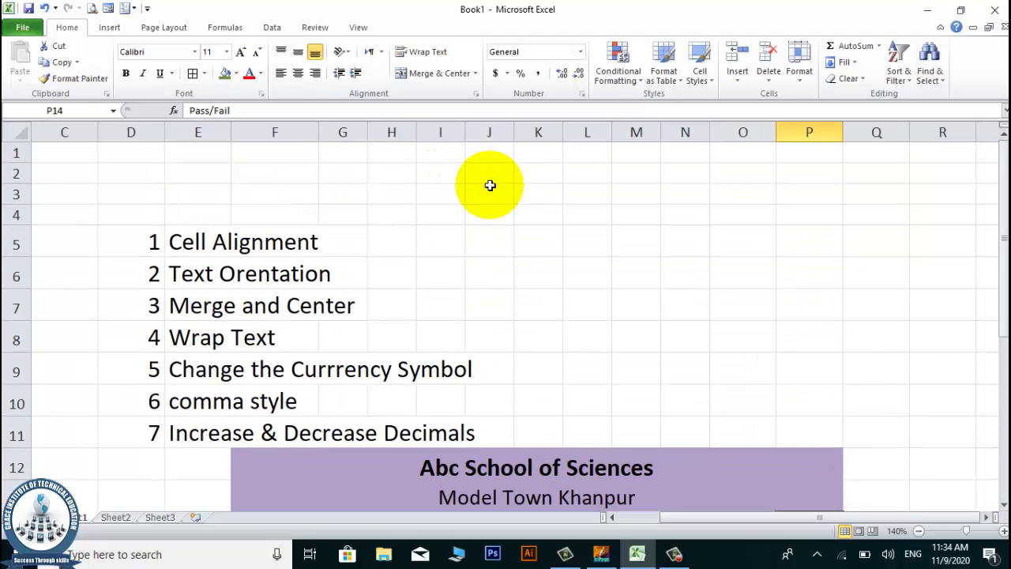
pyautogui.scroll(-7, 517, 300)
pyautogui.scroll(4, 517, 300)
pyautogui.scroll(-1, 518, 299)
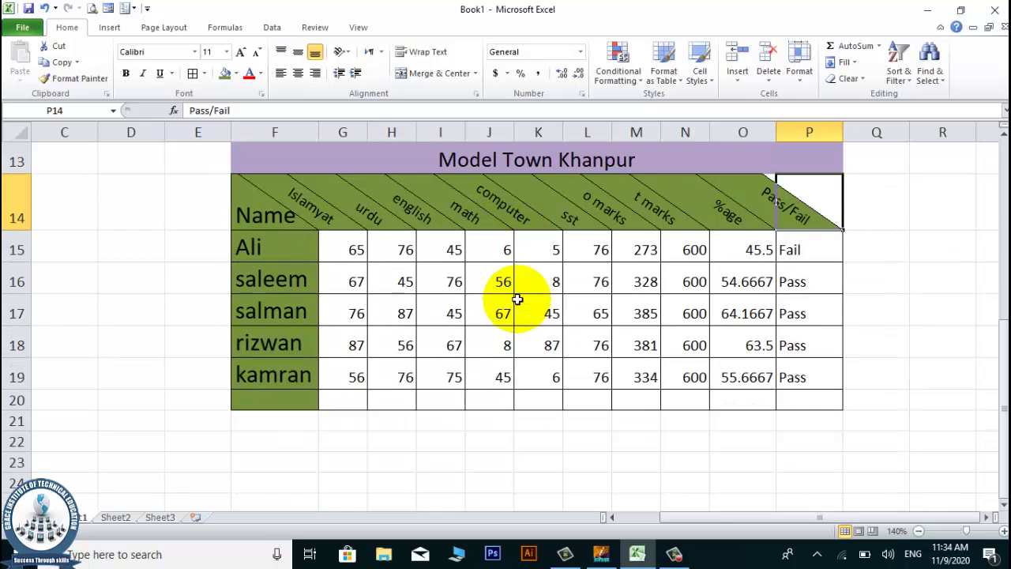
pyautogui.click(257, 293)
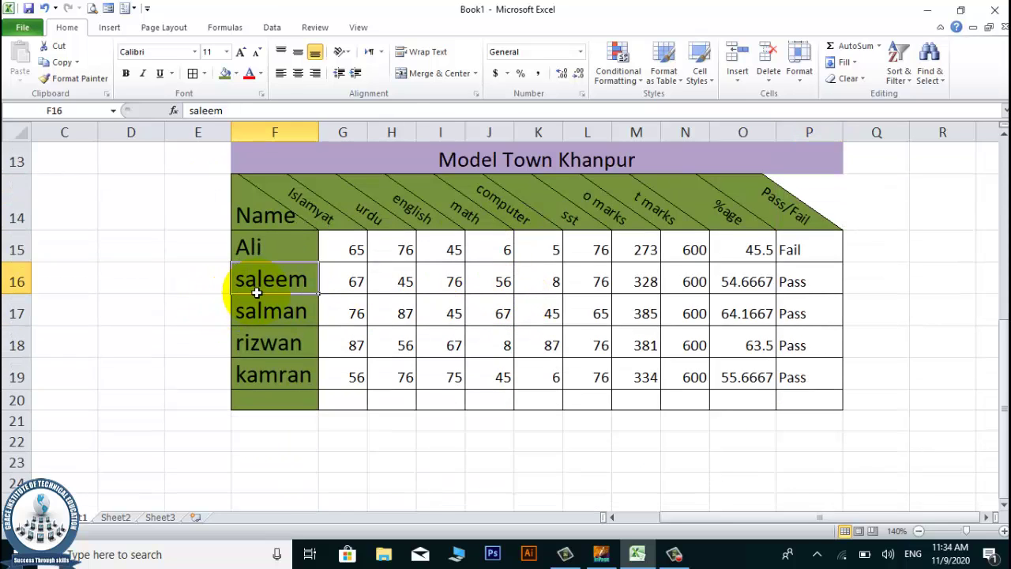
pyautogui.click(153, 292)
pyautogui.click(221, 272)
pyautogui.click(267, 247)
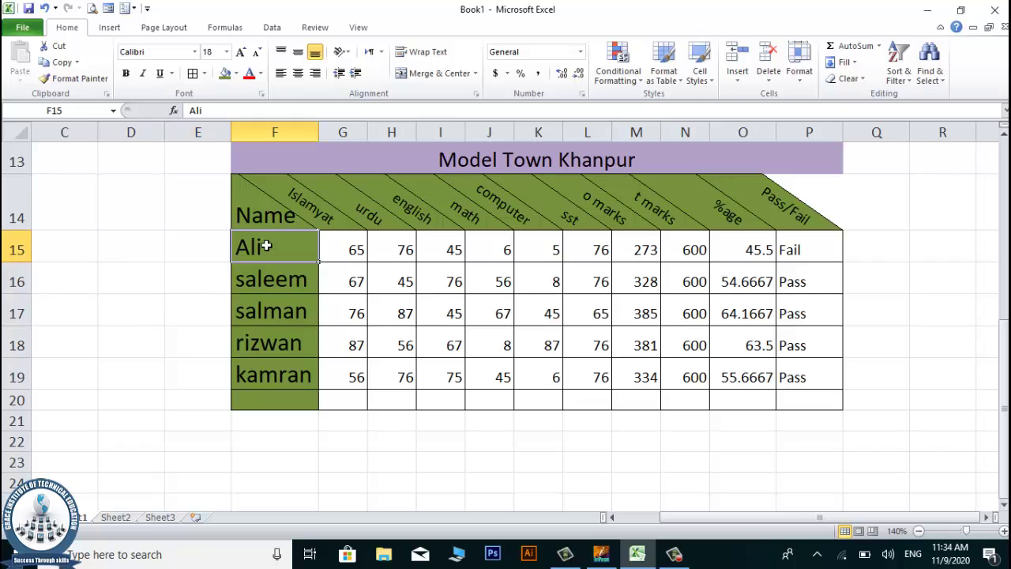
pyautogui.click(253, 218)
pyautogui.scroll(2, 413, 248)
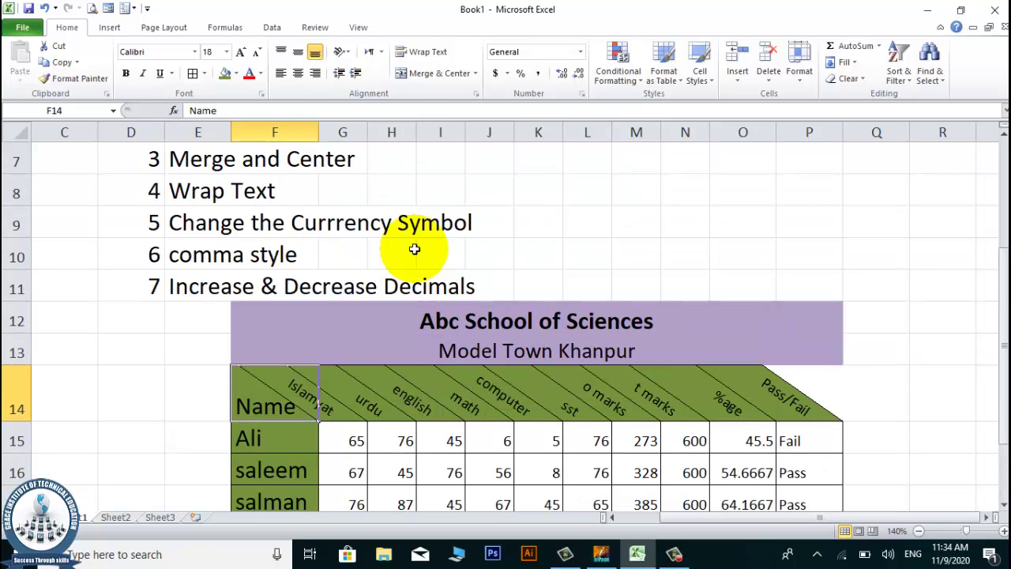
pyautogui.scroll(-2, 414, 249)
pyautogui.scroll(2, 406, 198)
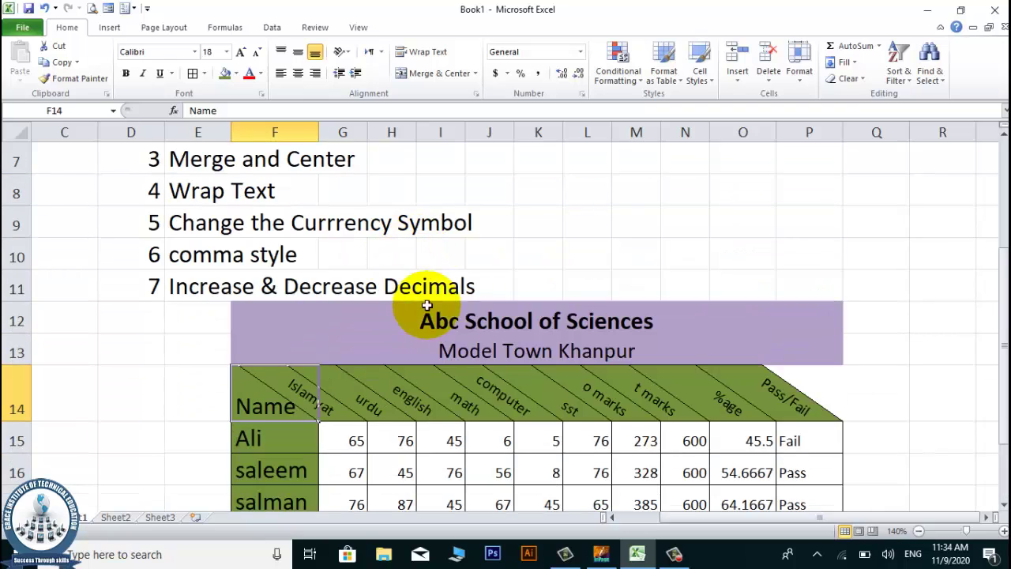
pyautogui.click(359, 286)
pyautogui.click(444, 347)
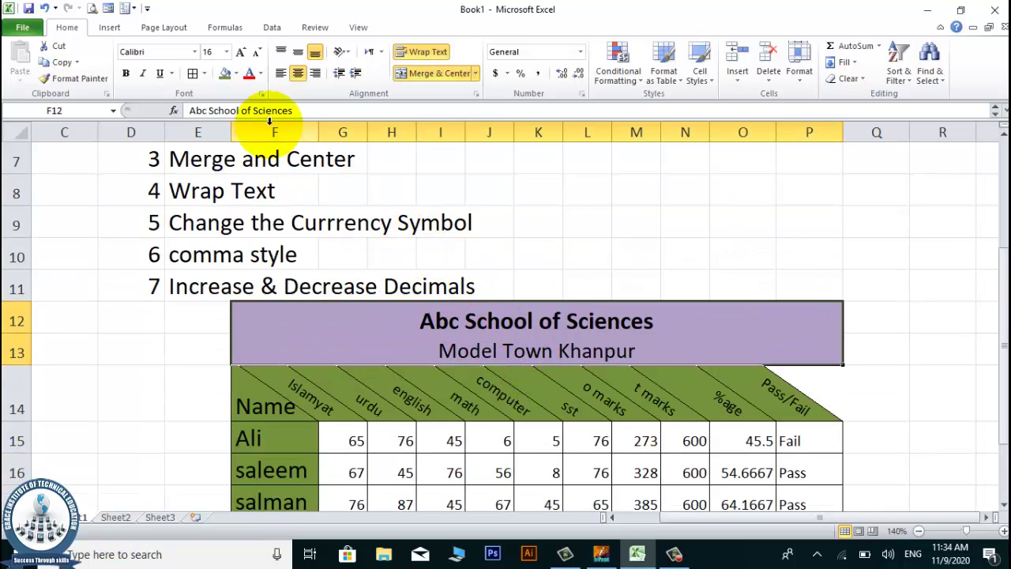
pyautogui.click(546, 212)
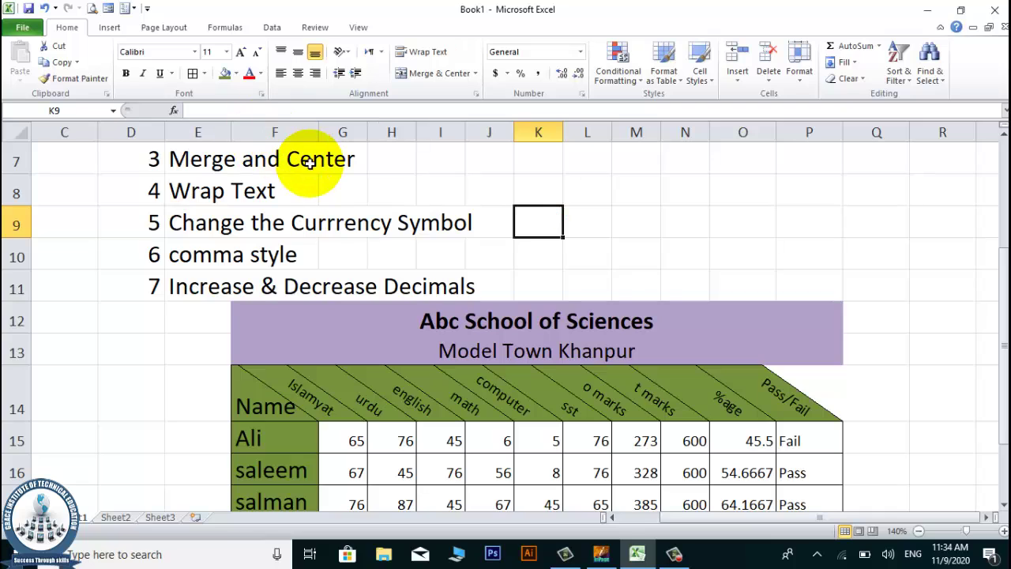
pyautogui.scroll(1, 300, 166)
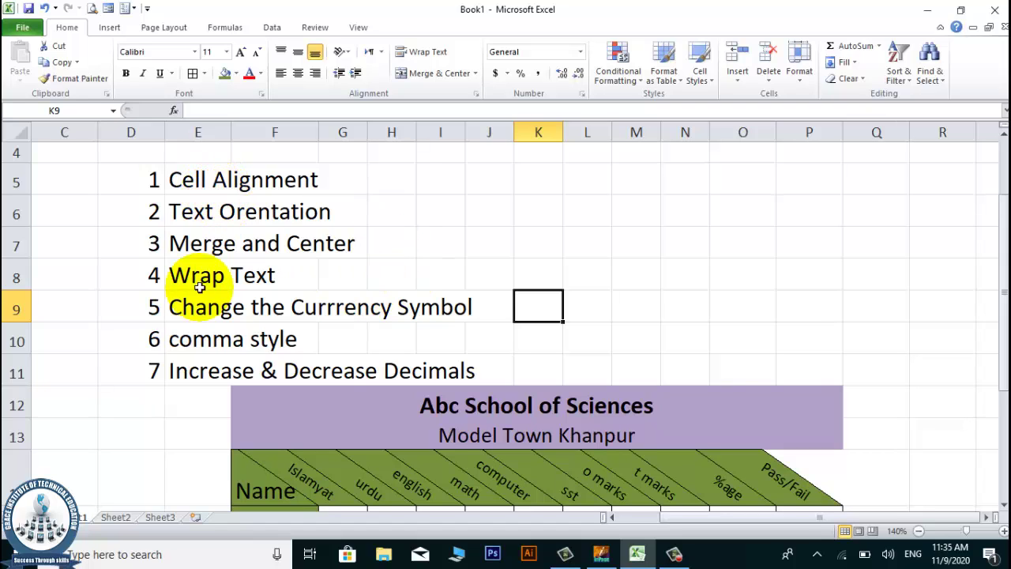
pyautogui.click(207, 311)
pyautogui.scroll(-1, 264, 312)
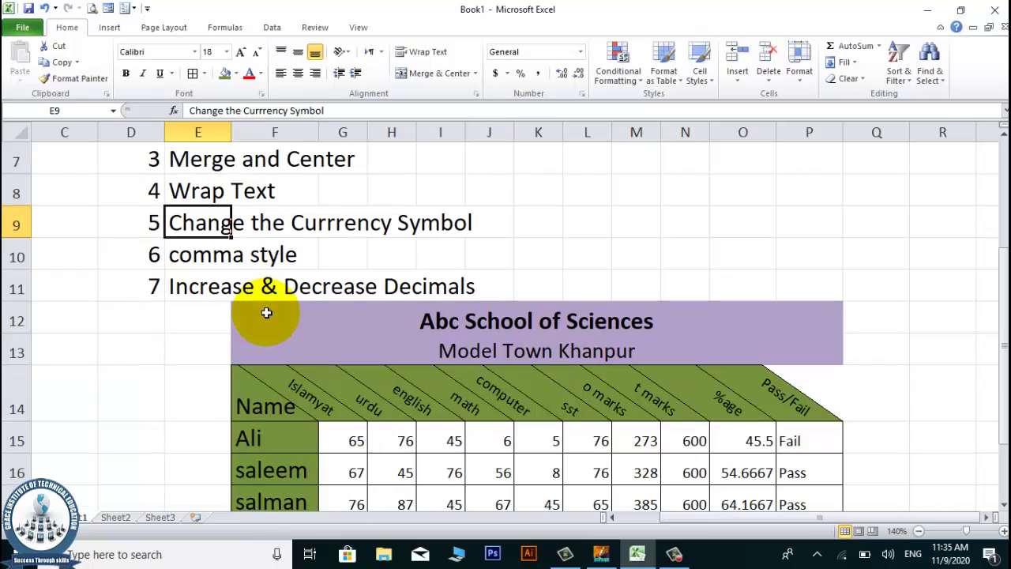
# Step: Enter Name in Q14 beside the Pass/Fail header and fill the column down to Q20 with the built-in name list
pyautogui.scroll(-2, 384, 248)
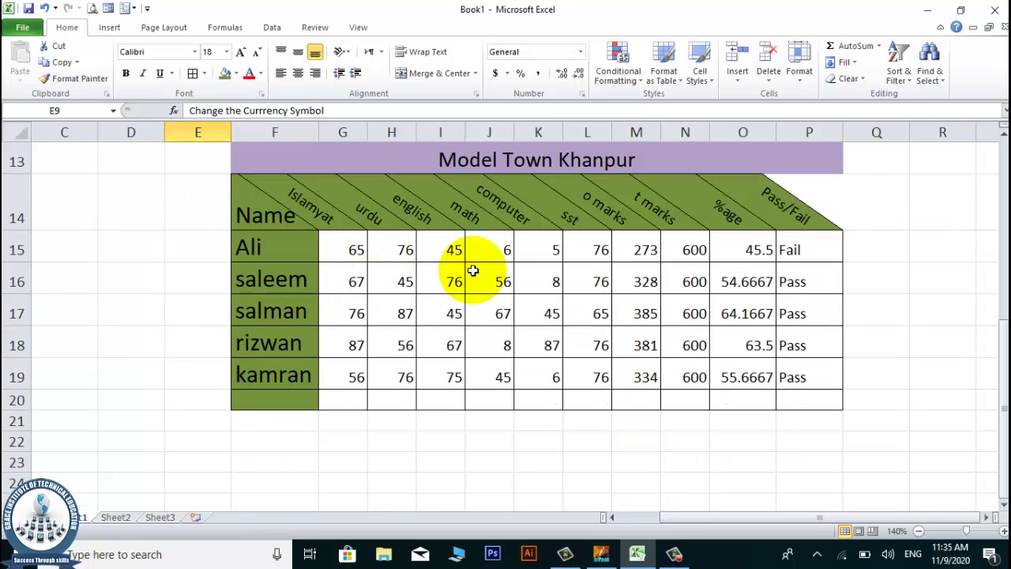
pyautogui.click(875, 246)
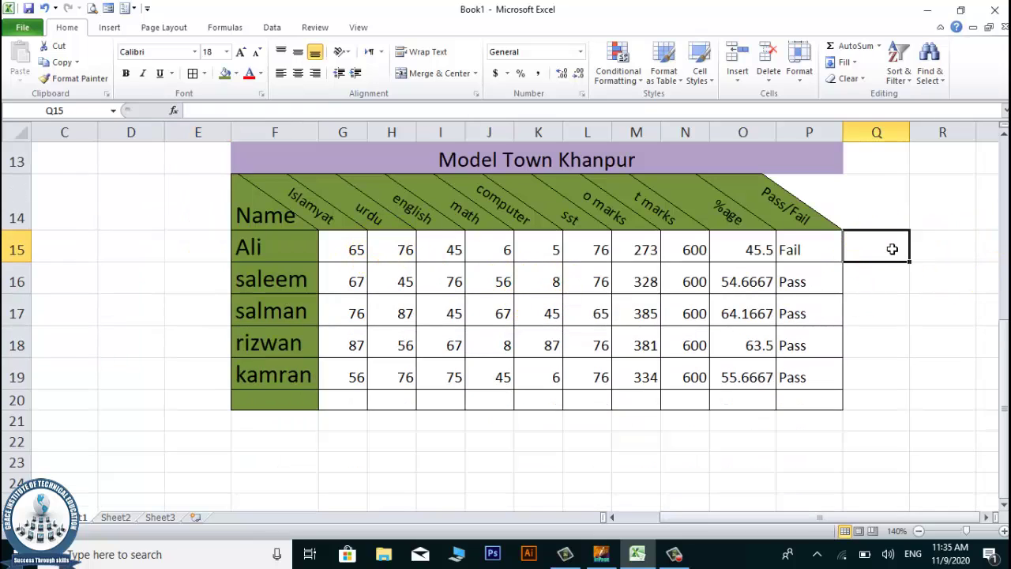
pyautogui.click(890, 224)
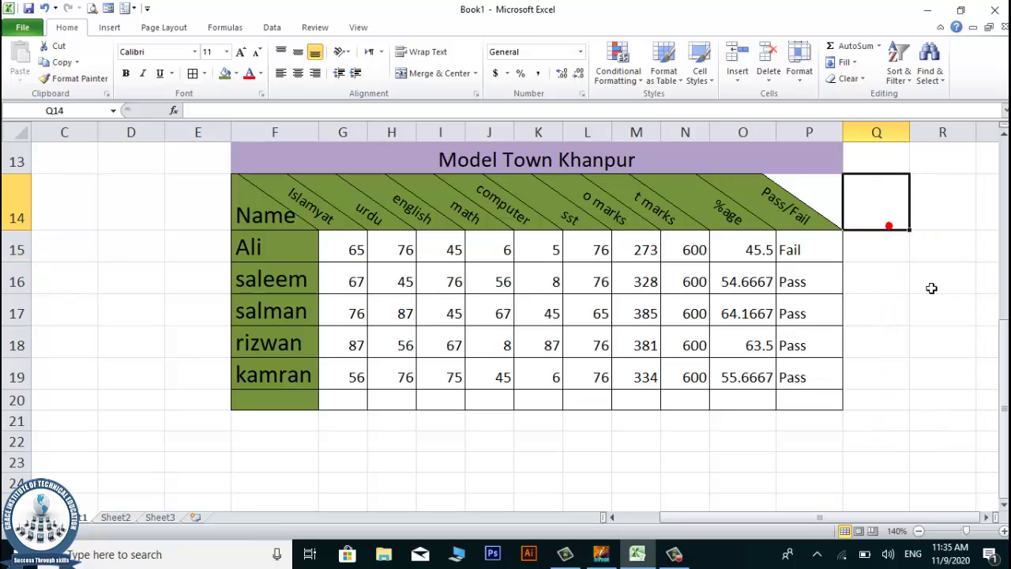
pyautogui.press('Right')
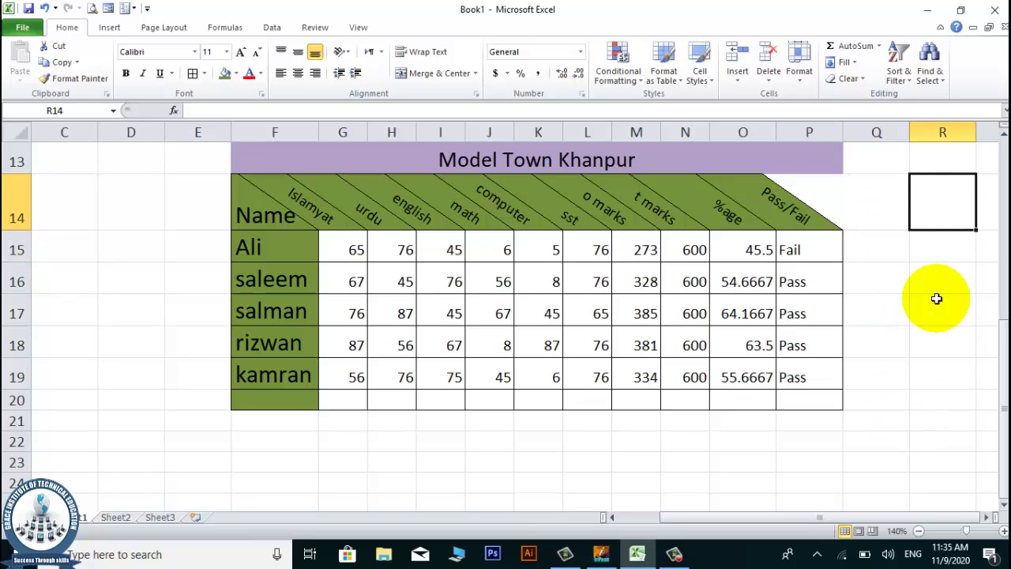
pyautogui.press('Left')
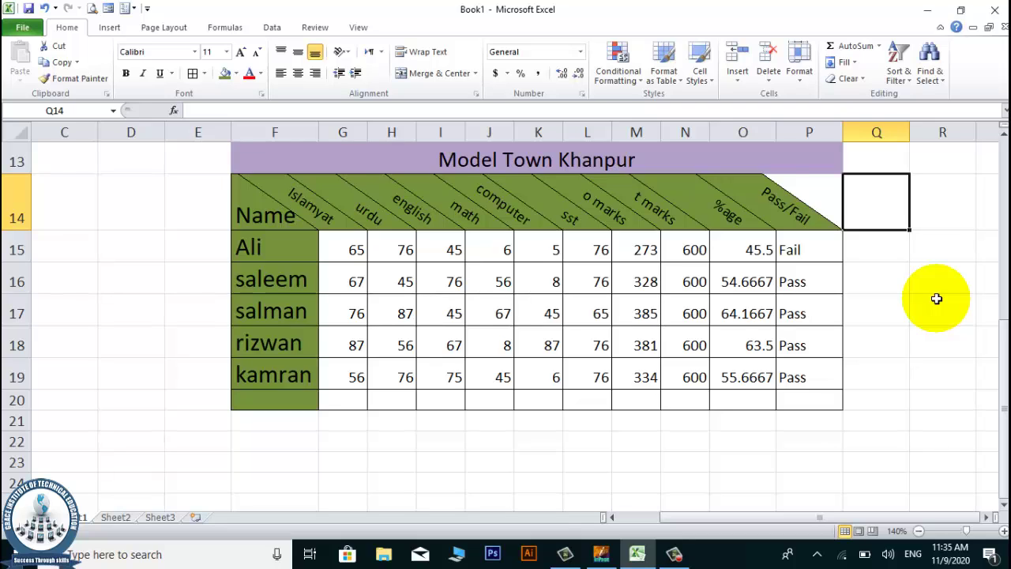
pyautogui.write('Name')
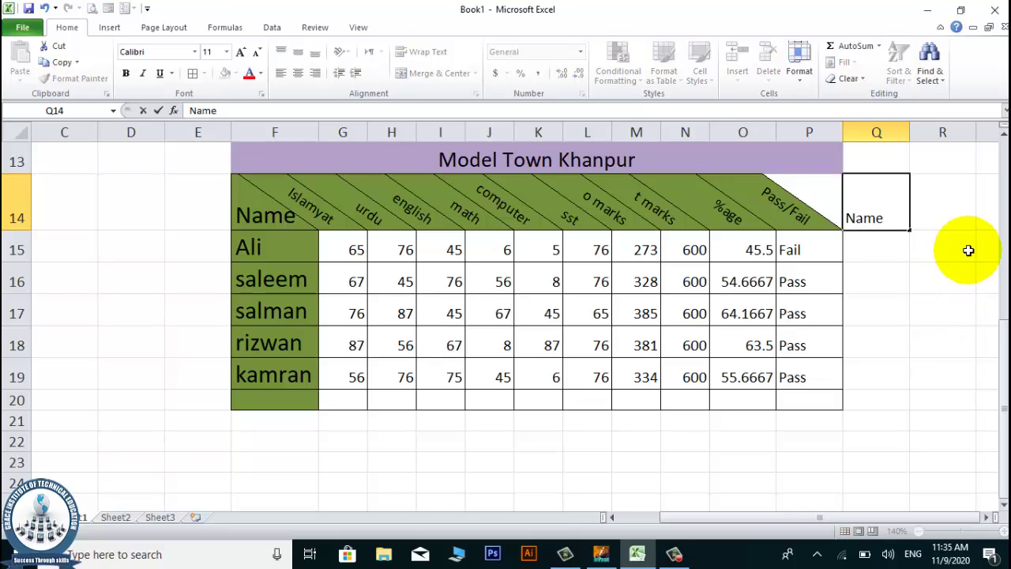
pyautogui.click(909, 228)
pyautogui.moveTo(909, 229); pyautogui.dragTo(903, 404)
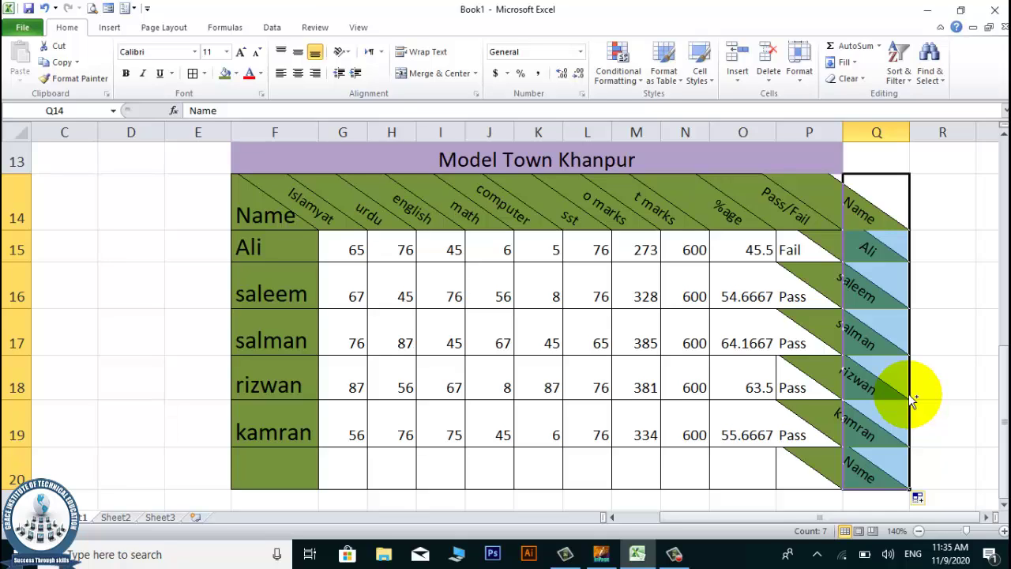
# Step: Add a Salary header in R14 beside the new Name column
pyautogui.click(925, 289)
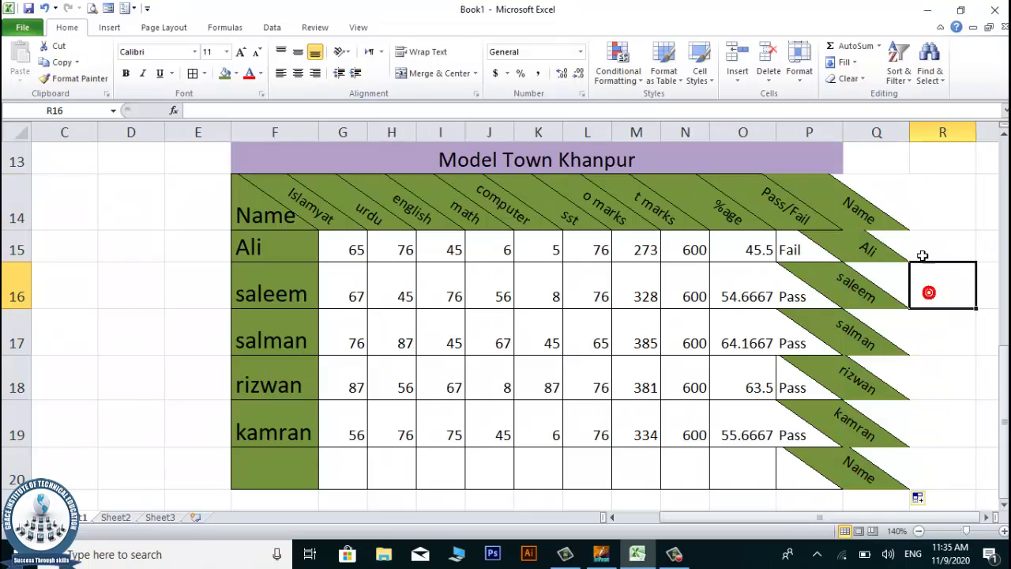
pyautogui.click(935, 205)
pyautogui.write('Sa')
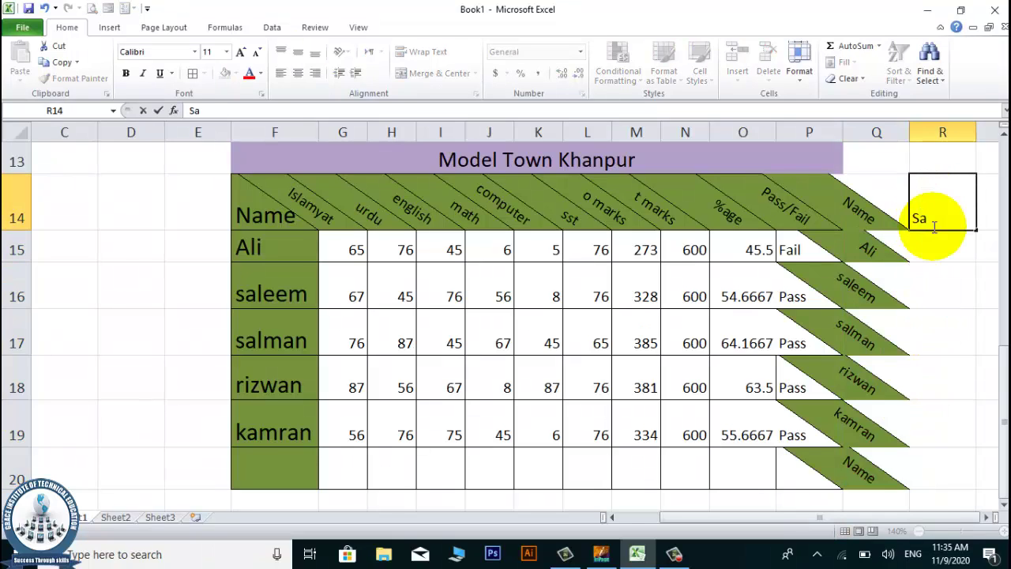
pyautogui.write('lary')
pyautogui.press('Return')
pyautogui.press('Return')
pyautogui.press('Up')
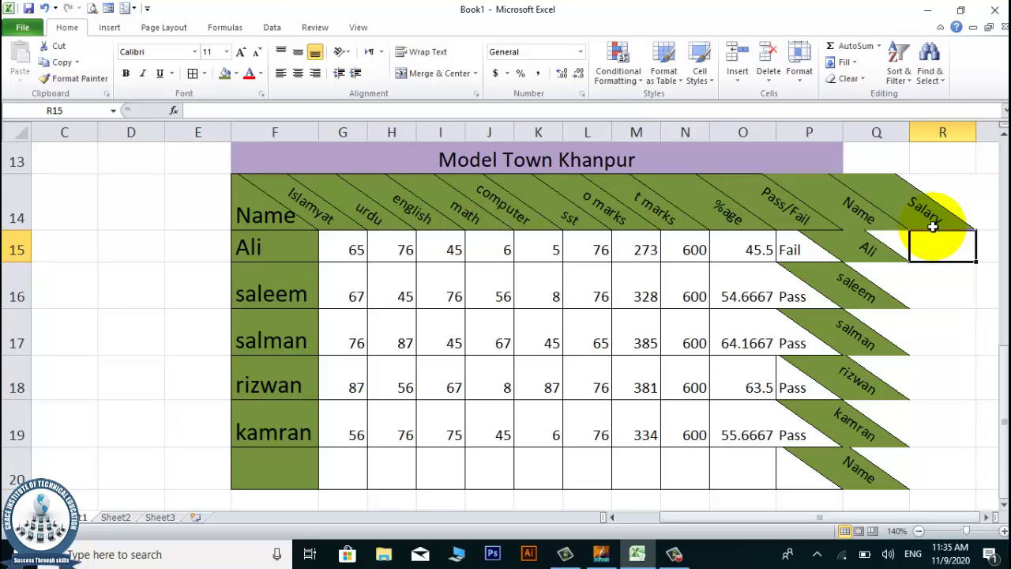
# Step: Enter the salaries 2300, 43430, 12435 and 43124 in R15 to R18
pyautogui.scroll(-1, 932, 232)
pyautogui.scroll(1, 932, 232)
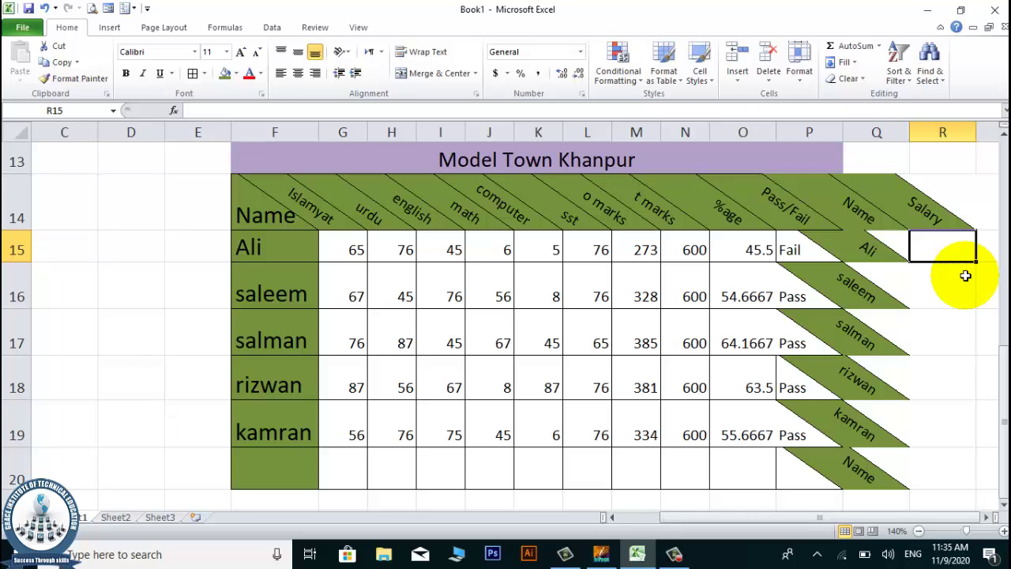
pyautogui.write('2300')
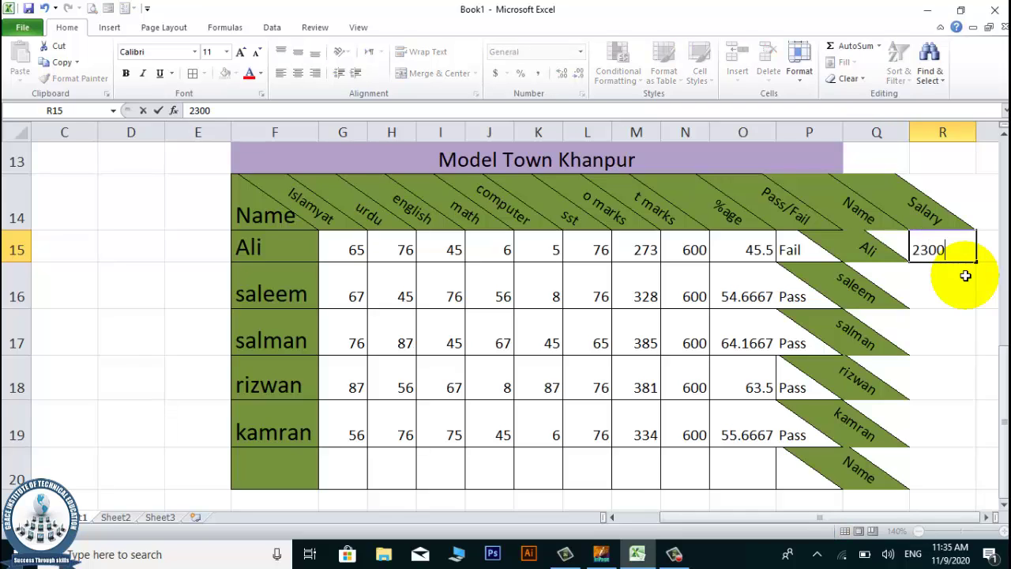
pyautogui.click(965, 276)
pyautogui.write('43')
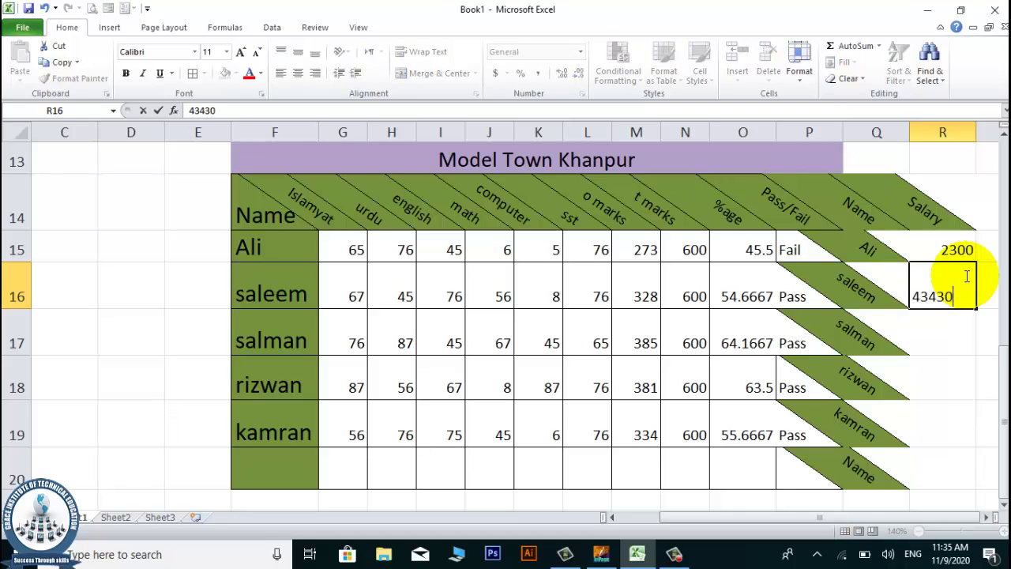
pyautogui.write('430')
pyautogui.press('Return')
pyautogui.write('12435')
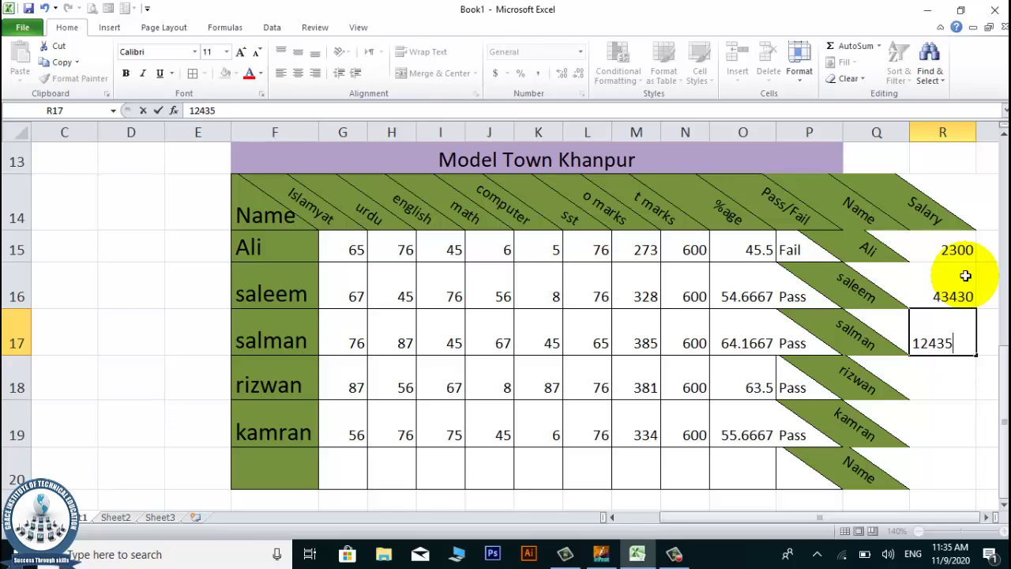
pyautogui.press('Return')
pyautogui.write('43124')
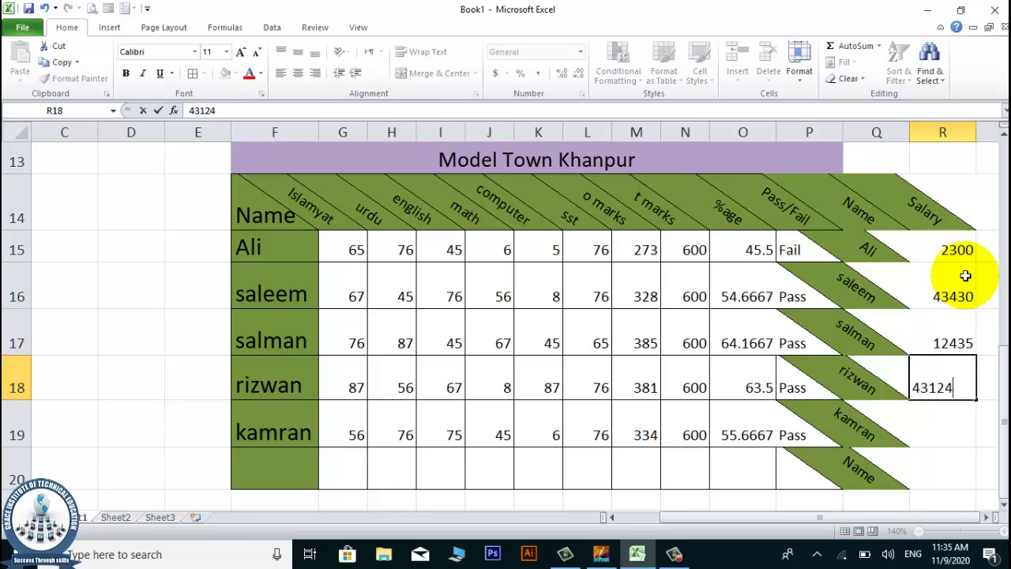
pyautogui.press('Return')
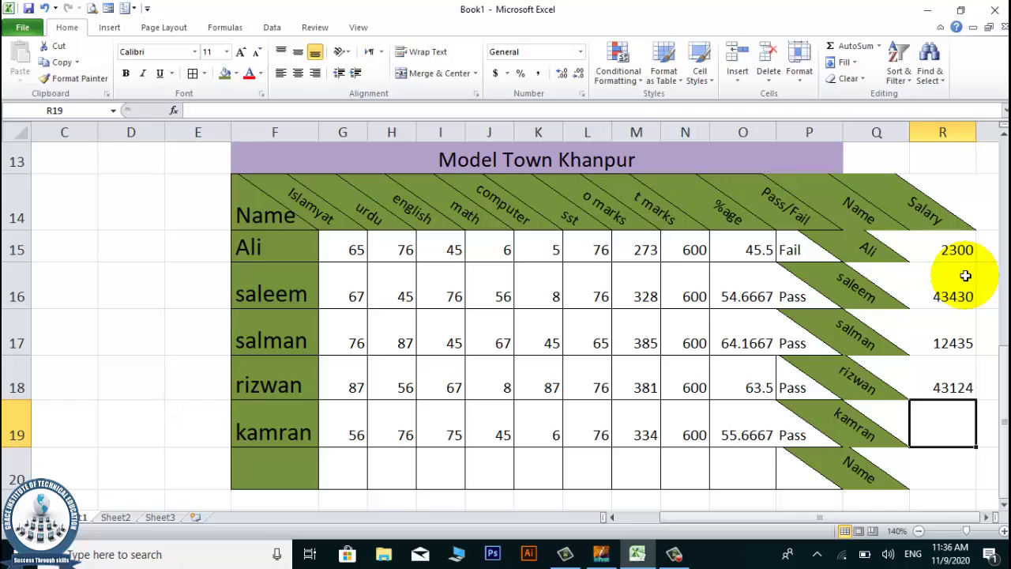
# Step: Complete the Salary column with 23345 in R19 and 12363 in R20
pyautogui.write('32')
pyautogui.press('Return')
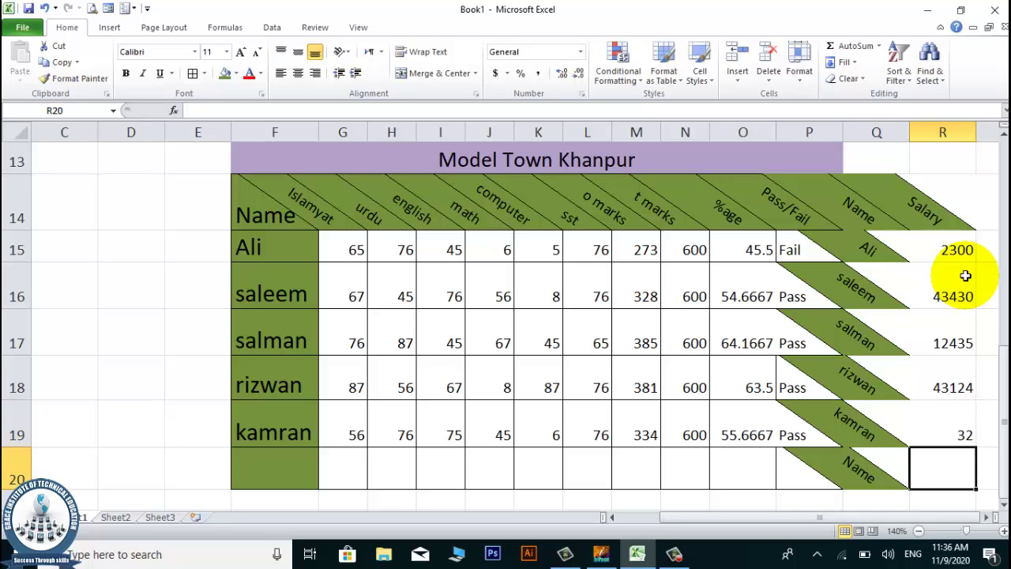
pyautogui.press('Up')
pyautogui.write('2334')
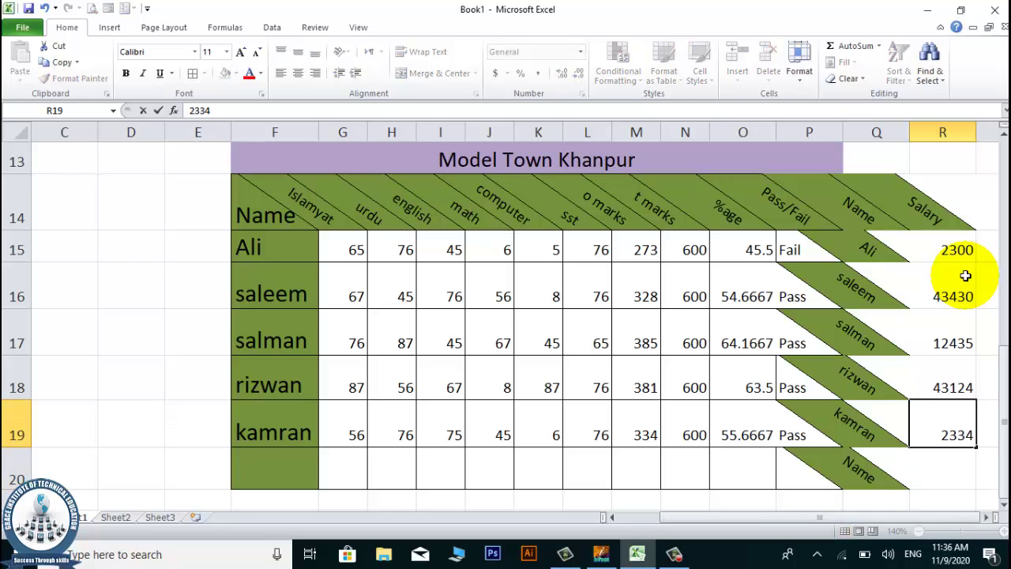
pyautogui.write('5')
pyautogui.press('Return')
pyautogui.write('12363')
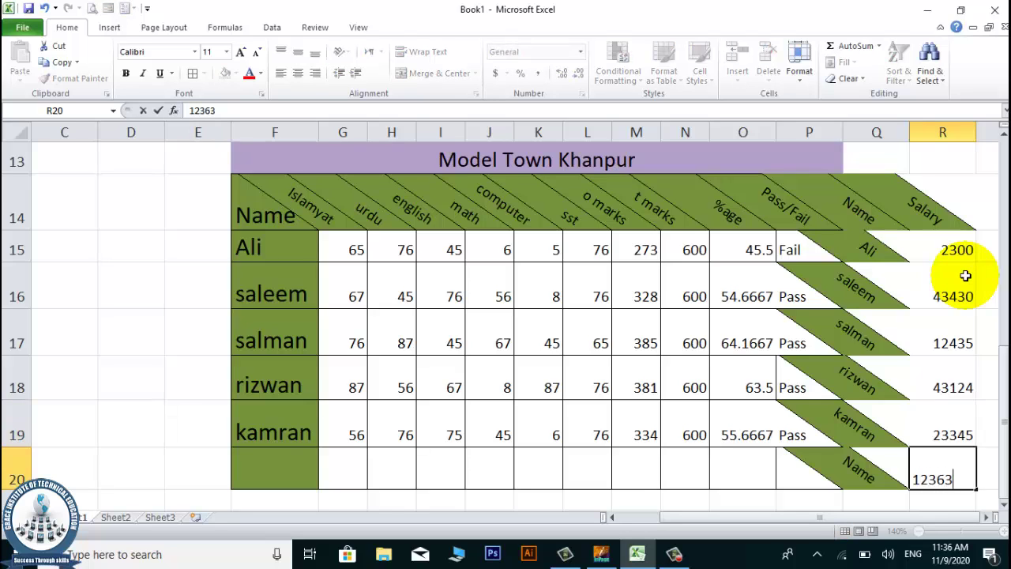
pyautogui.press('Return')
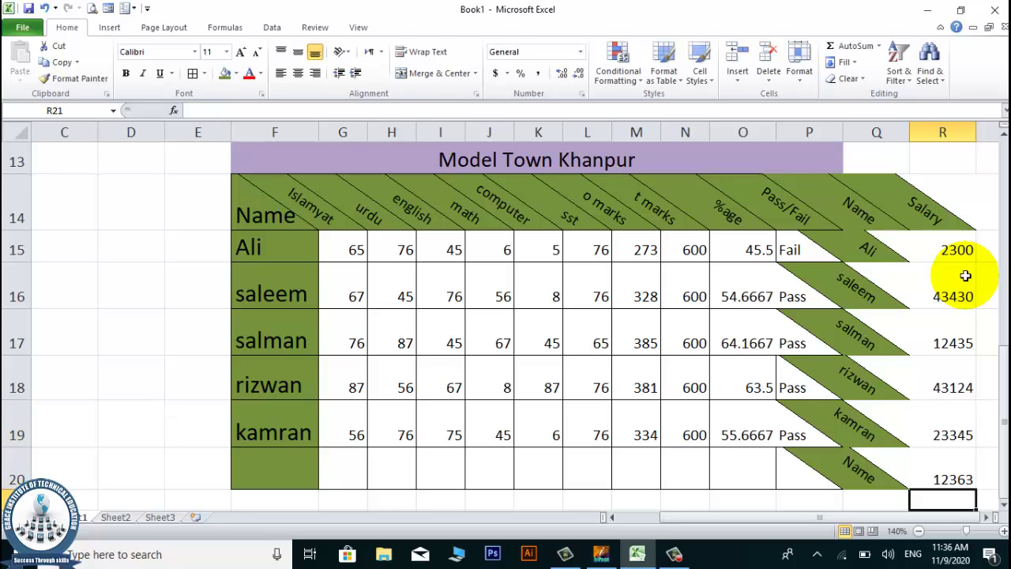
pyautogui.press('Up')
pyautogui.press('Up')
pyautogui.press('Up')
pyautogui.press('Up')
pyautogui.press('Up')
pyautogui.press('Up')
pyautogui.press('Up')
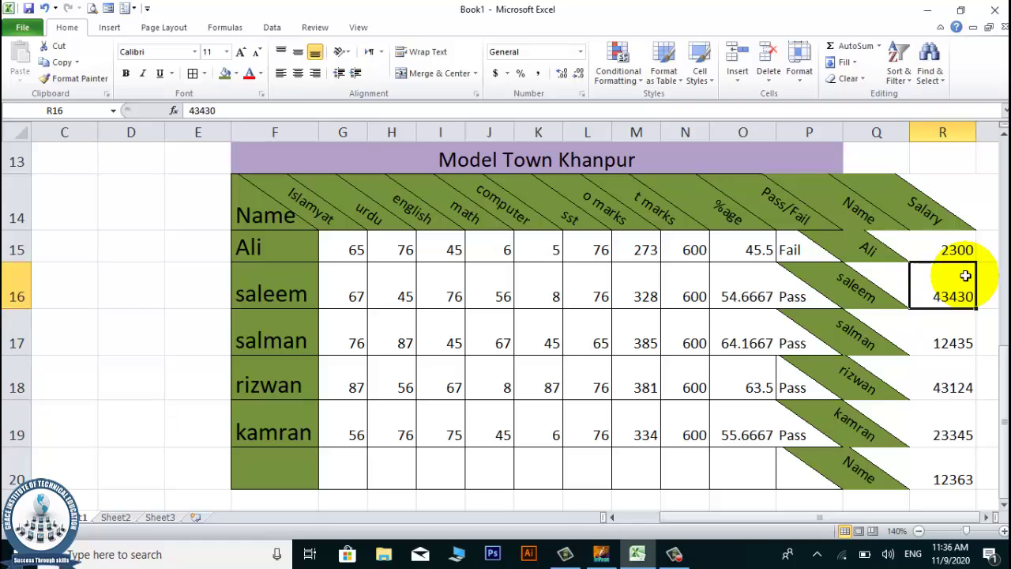
pyautogui.press('Down')
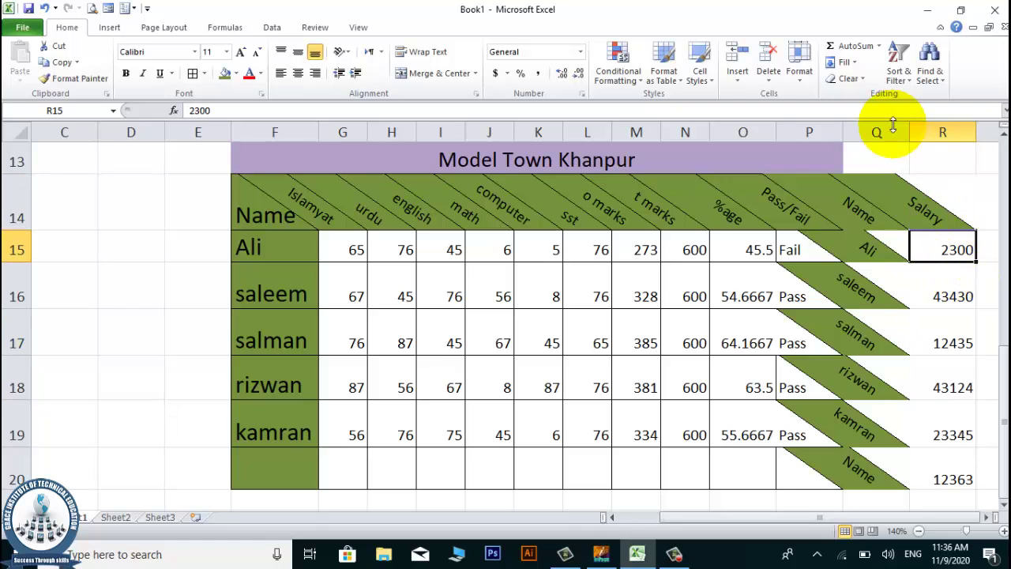
# Step: Fill the Name and Salary table (Q14:R20) with Orange, Accent 6, Darker 25% and add borders to all its cells
pyautogui.moveTo(840, 194); pyautogui.dragTo(925, 478)
pyautogui.click(856, 212)
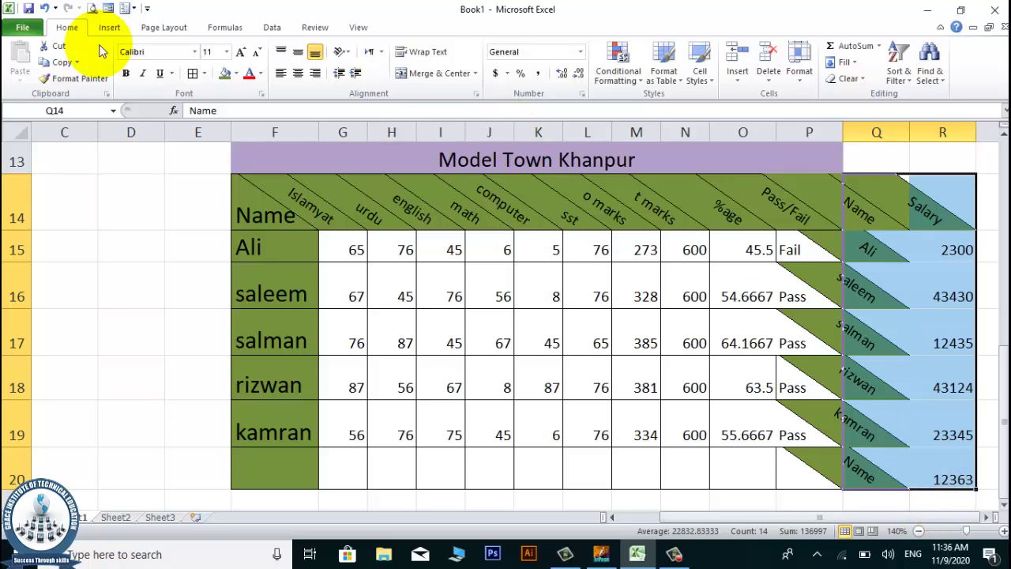
pyautogui.click(236, 73)
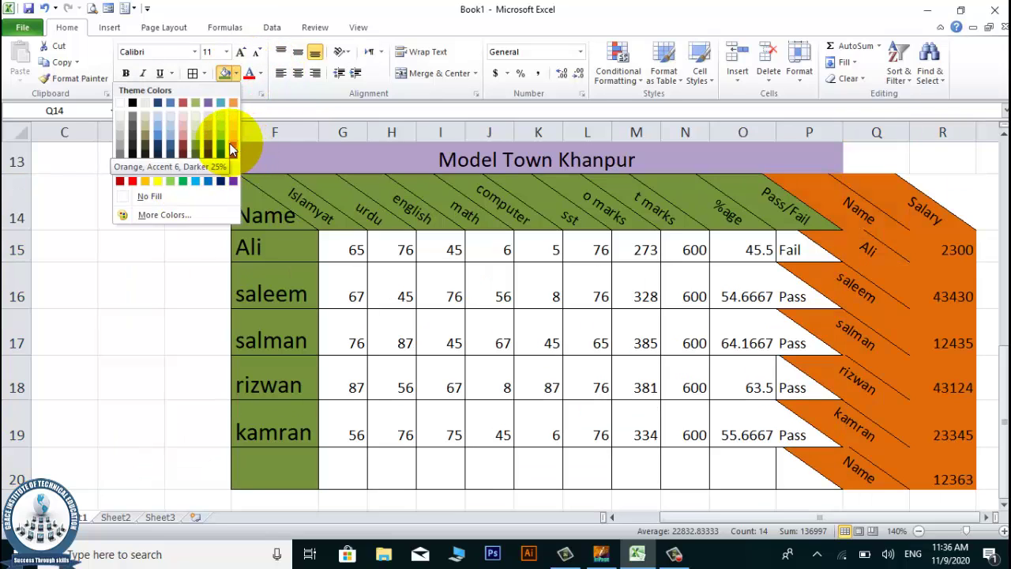
pyautogui.click(232, 153)
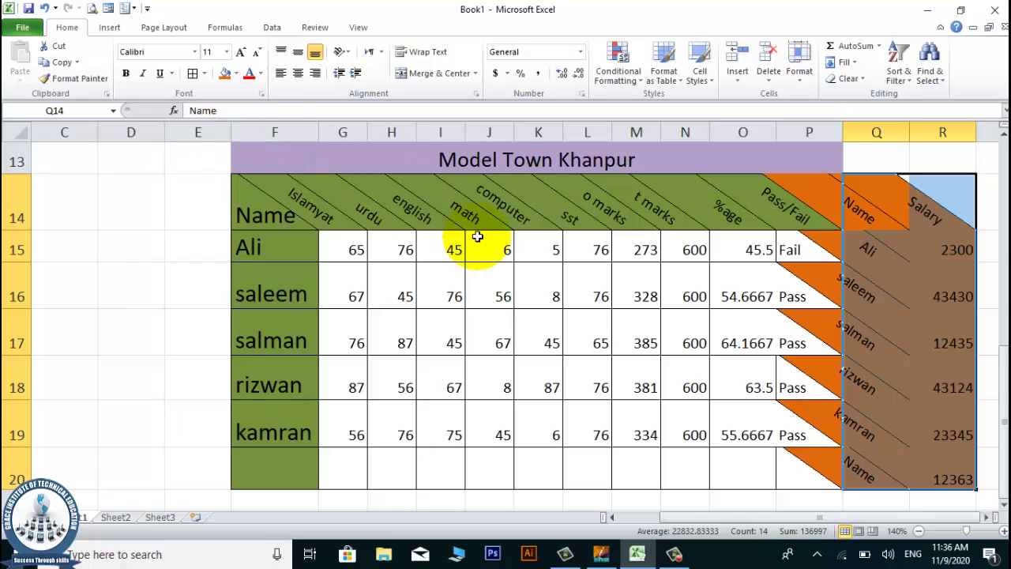
pyautogui.click(192, 73)
pyautogui.click(348, 246)
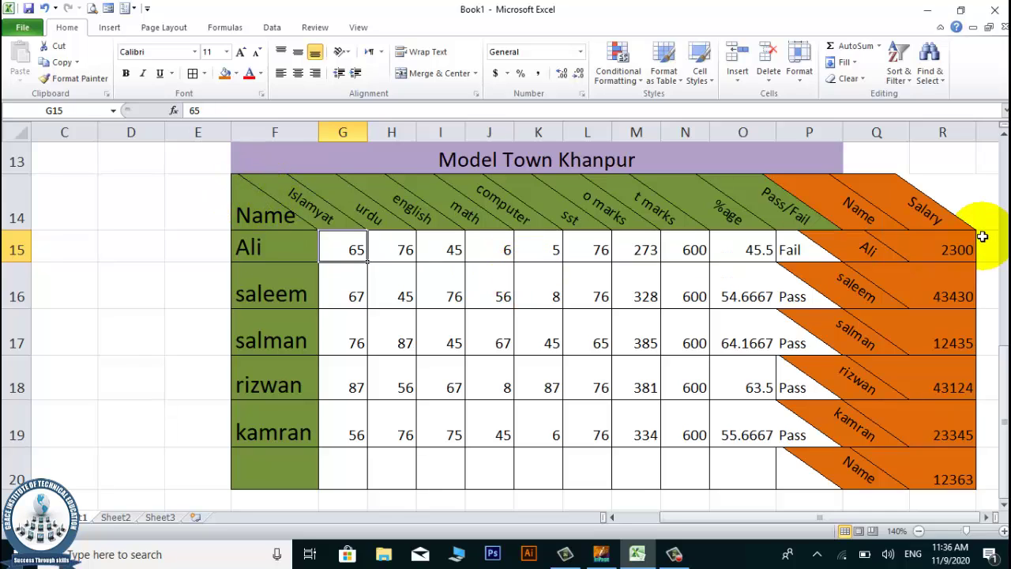
# Step: Apply the accounting number format with the $ symbol to the salaries in R15:R20
pyautogui.click(937, 289)
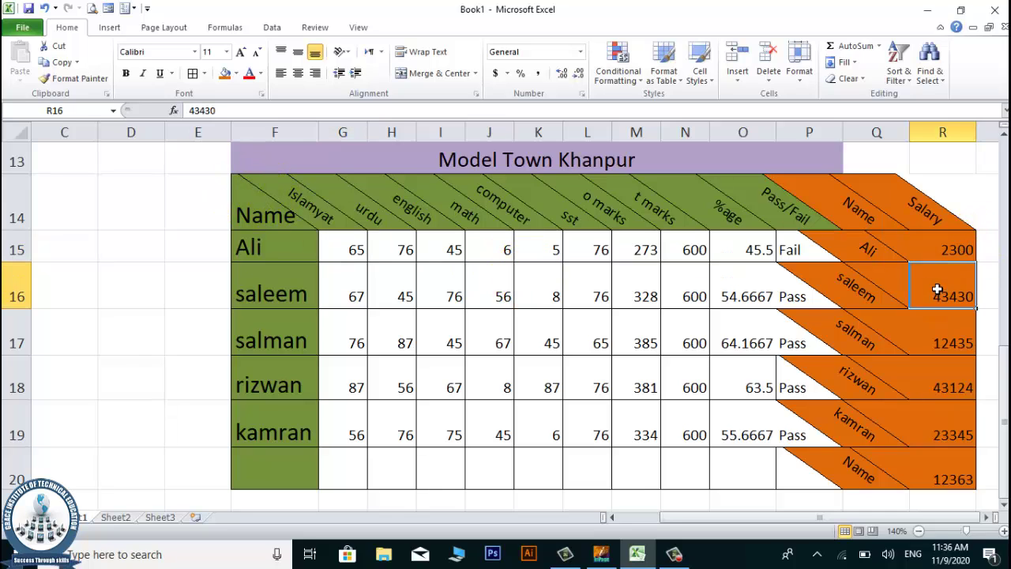
pyautogui.click(985, 517)
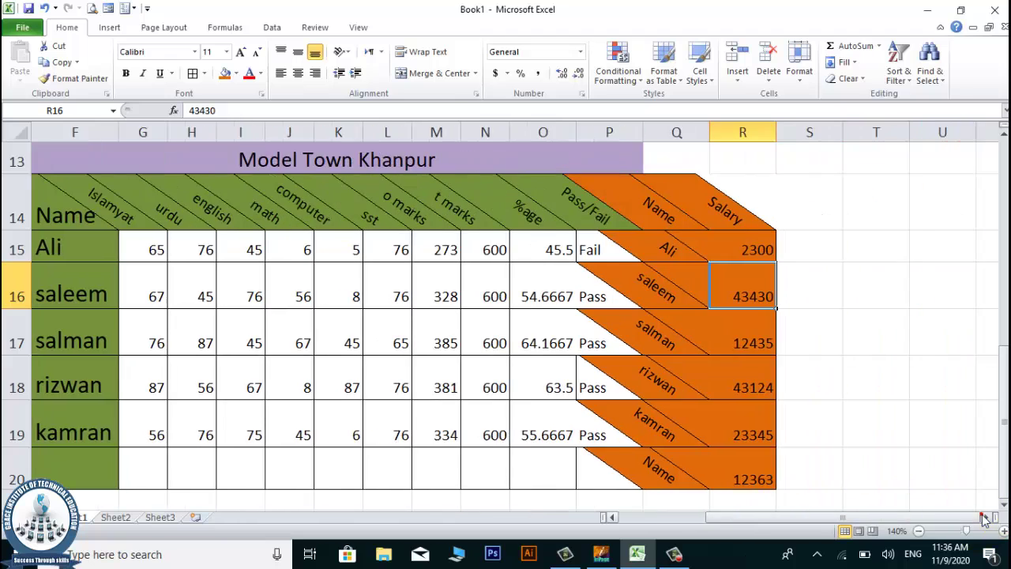
pyautogui.scroll(-1, 736, 385)
pyautogui.scroll(1, 706, 379)
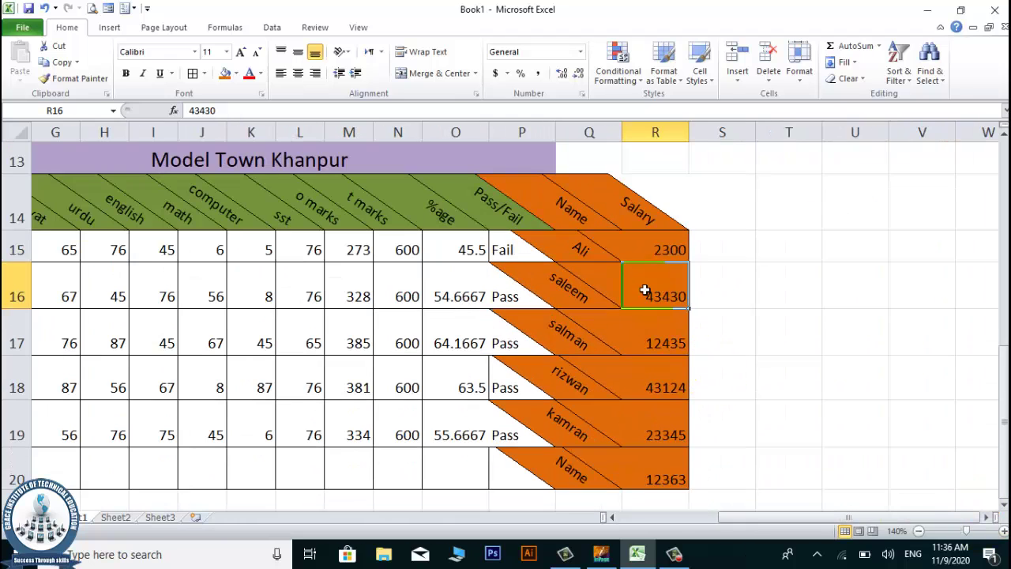
pyautogui.click(661, 236)
pyautogui.moveTo(661, 237); pyautogui.dragTo(672, 467)
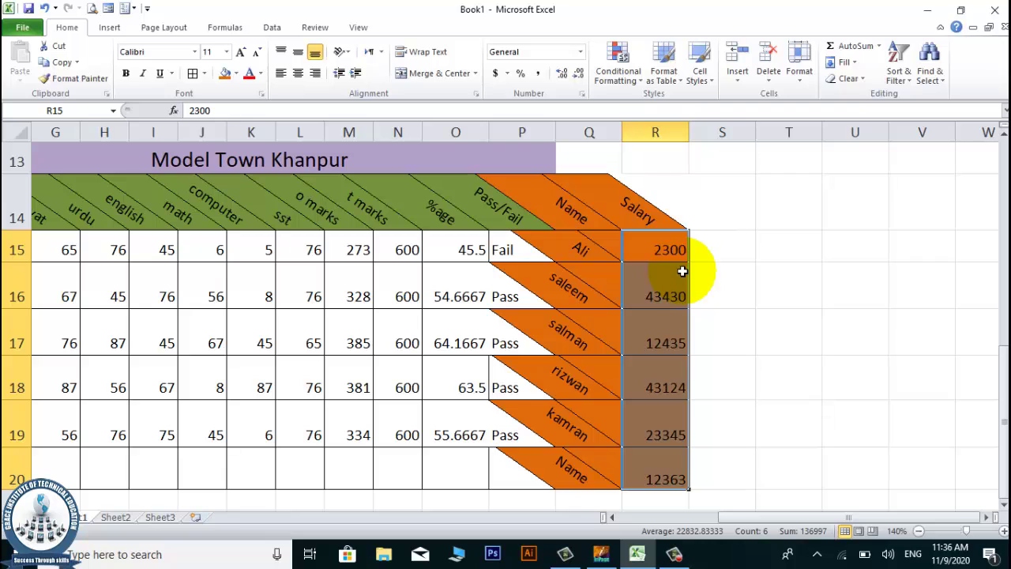
pyautogui.click(499, 73)
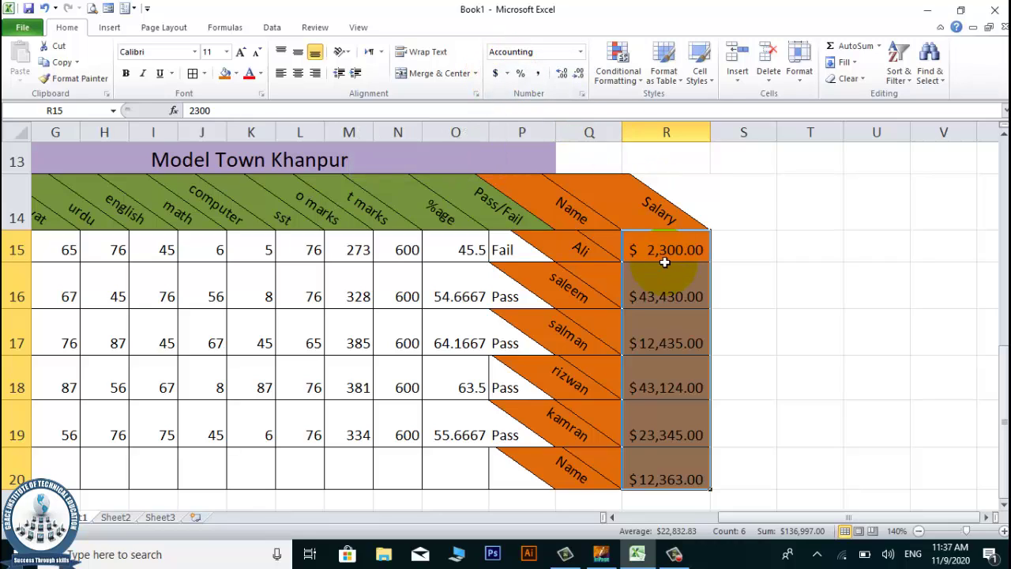
# Step: Open the detailed number format settings for the salaries, choose the Currency category and select PKR as the symbol
pyautogui.click(506, 73)
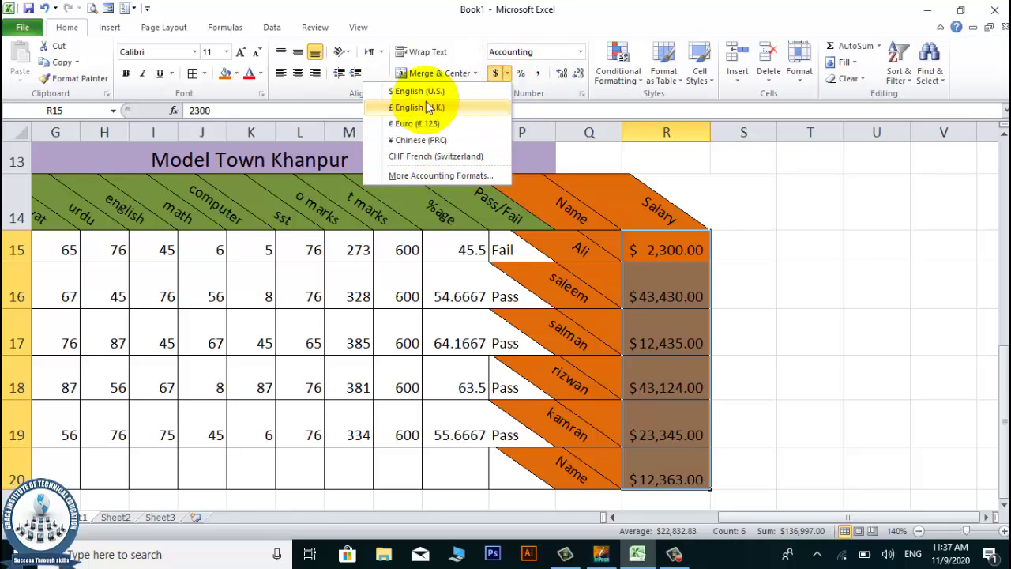
pyautogui.click(461, 176)
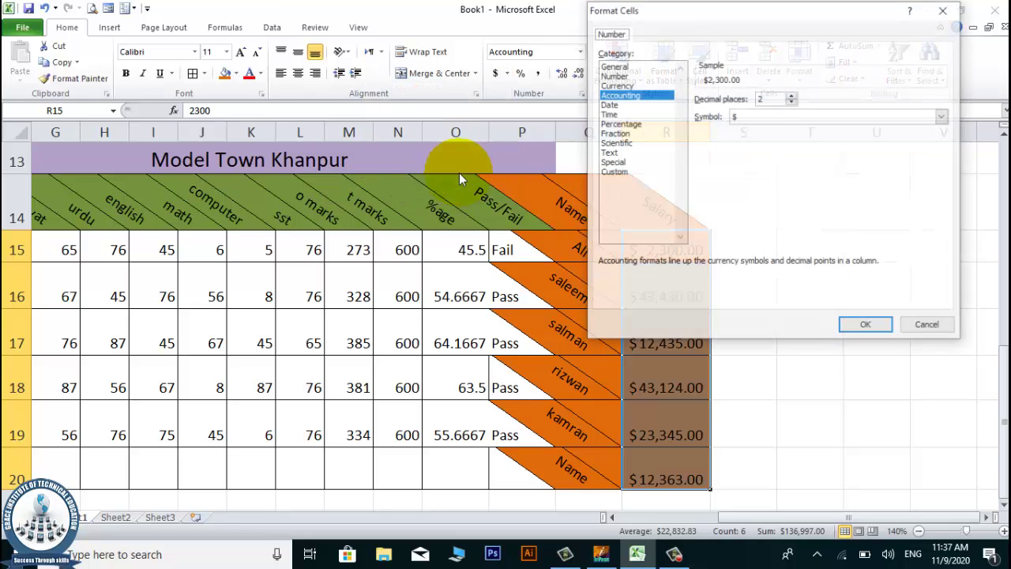
pyautogui.click(616, 85)
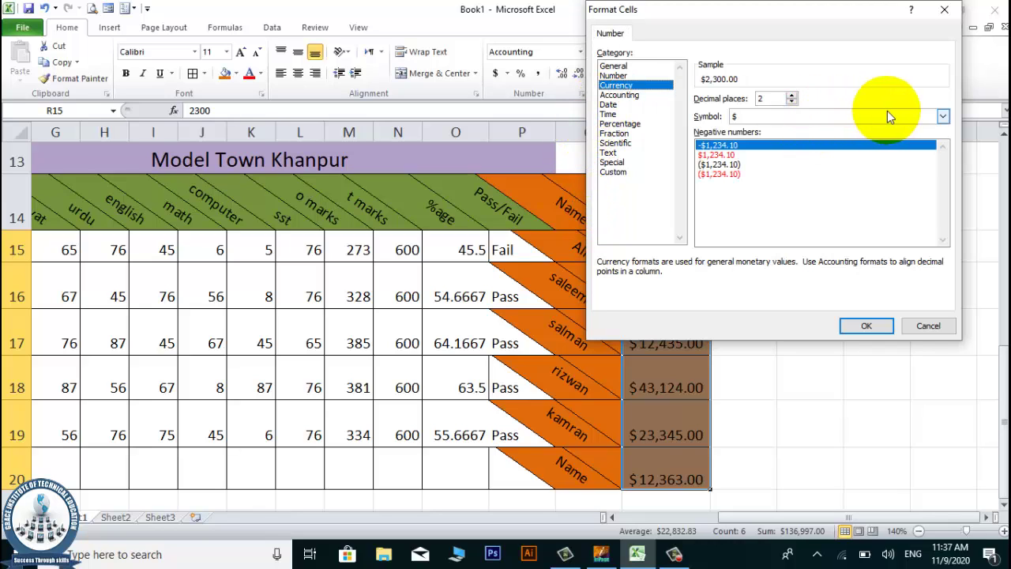
pyautogui.click(937, 116)
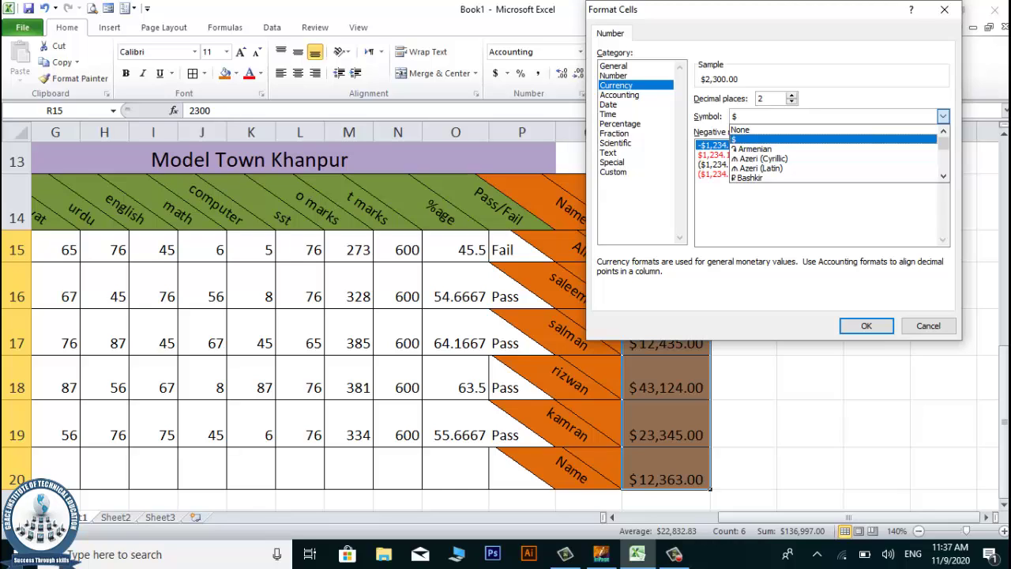
pyautogui.write('pk')
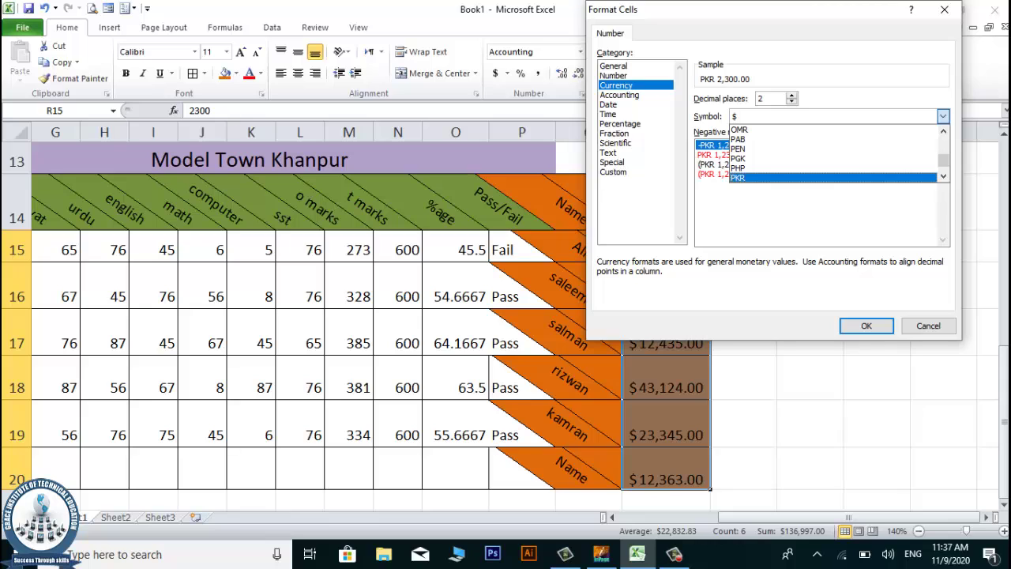
# Step: Look through the available currency symbols, going back from PKR to the codes beginning with C
pyautogui.press('Up')
pyautogui.press('Up')
pyautogui.press('Up')
pyautogui.press('Up')
pyautogui.press('Up')
pyautogui.press('Up')
pyautogui.press('Up')
pyautogui.press('Up')
pyautogui.press('Up')
pyautogui.press('Up')
pyautogui.press('Up')
pyautogui.press('Up')
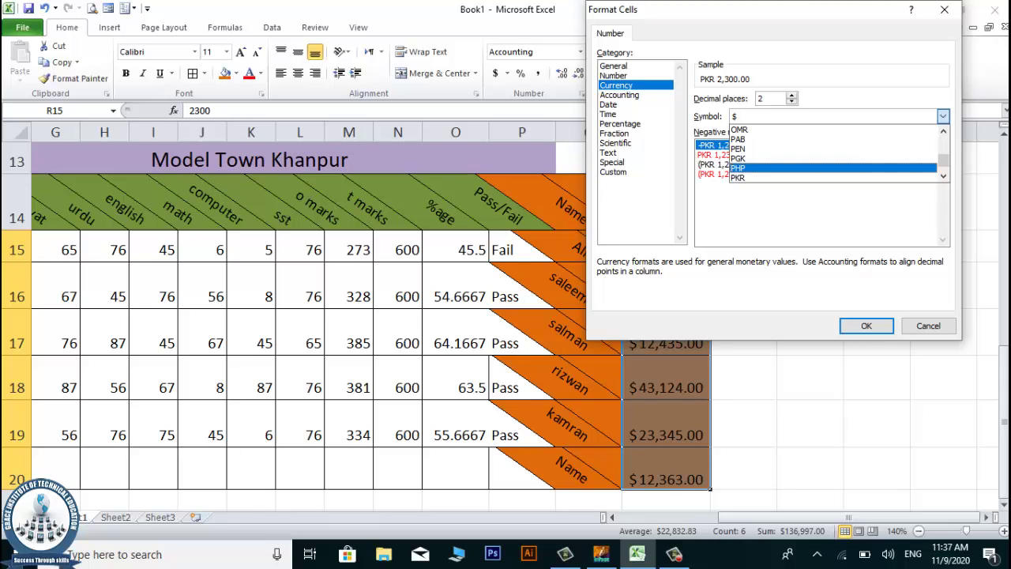
pyautogui.press('Up')
pyautogui.press('Up')
pyautogui.press('Up')
pyautogui.press('Up')
pyautogui.press('Up')
pyautogui.press('Up')
pyautogui.press('Up')
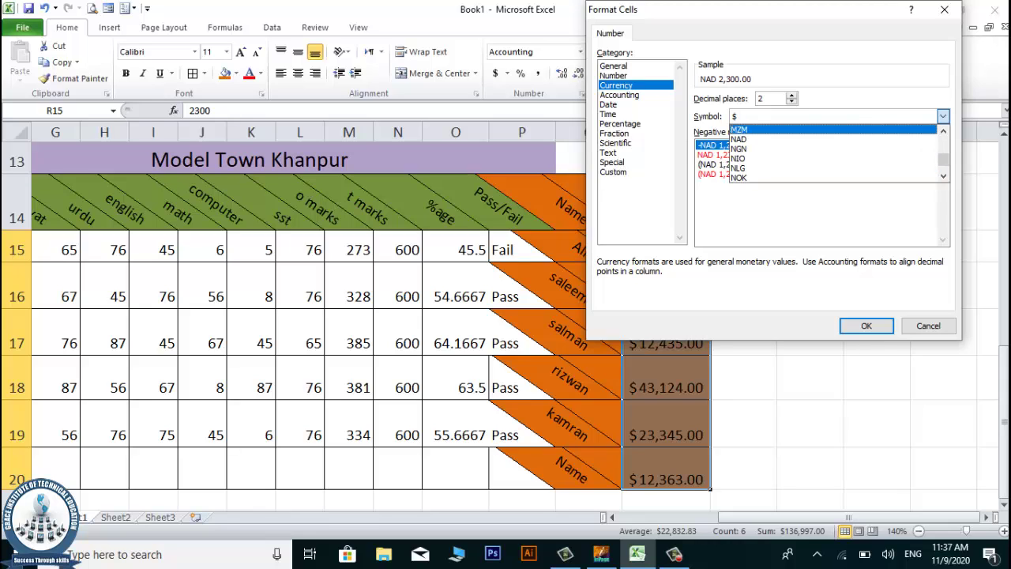
pyautogui.press('Up')
pyautogui.press('Up')
pyautogui.press('Up')
pyautogui.press('Up')
pyautogui.press('Up')
pyautogui.press('Up')
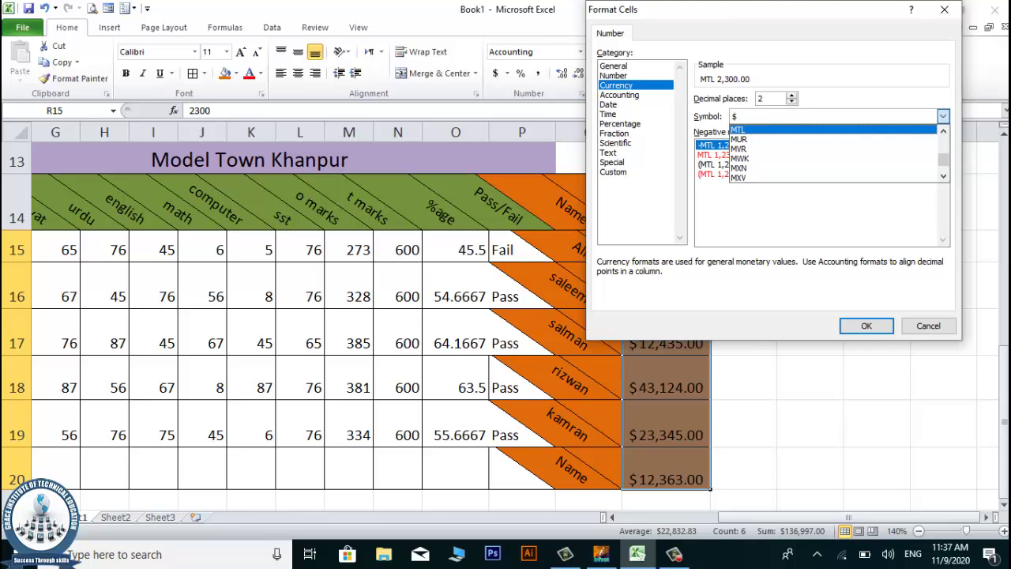
pyautogui.press('Up')
pyautogui.press('Up')
pyautogui.press('Up')
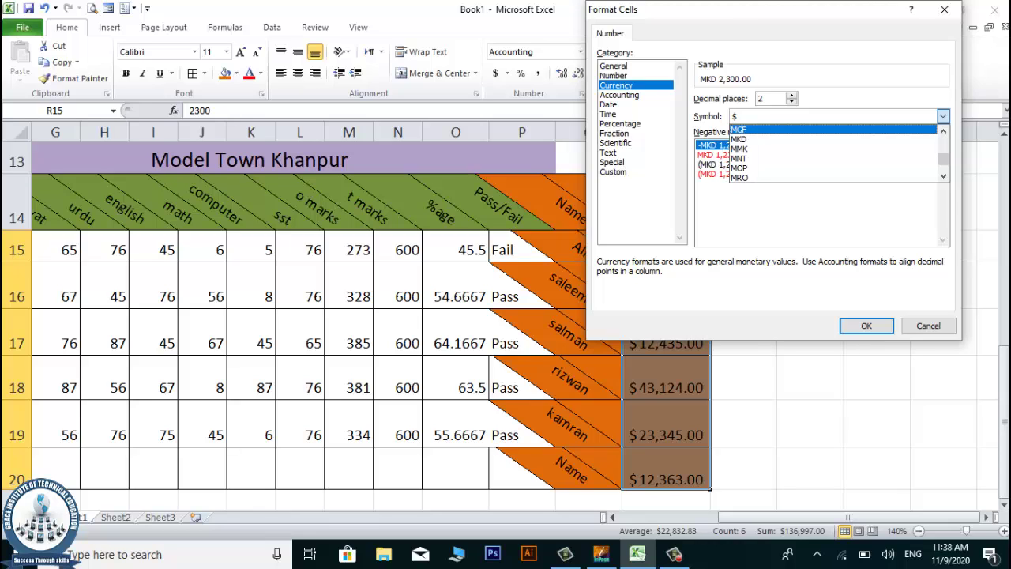
pyautogui.press('Up')
pyautogui.press('Up')
pyautogui.press('Up')
pyautogui.press('Up')
pyautogui.press('Up')
pyautogui.press('Up')
pyautogui.press('Up')
pyautogui.press('Up')
pyautogui.press('Up')
pyautogui.press('Up')
pyautogui.press('Up')
pyautogui.press('Up')
pyautogui.press('Up')
pyautogui.press('Up')
pyautogui.press('Up')
pyautogui.press('Up')
pyautogui.press('Up')
pyautogui.press('Up')
pyautogui.press('Up')
pyautogui.press('Up')
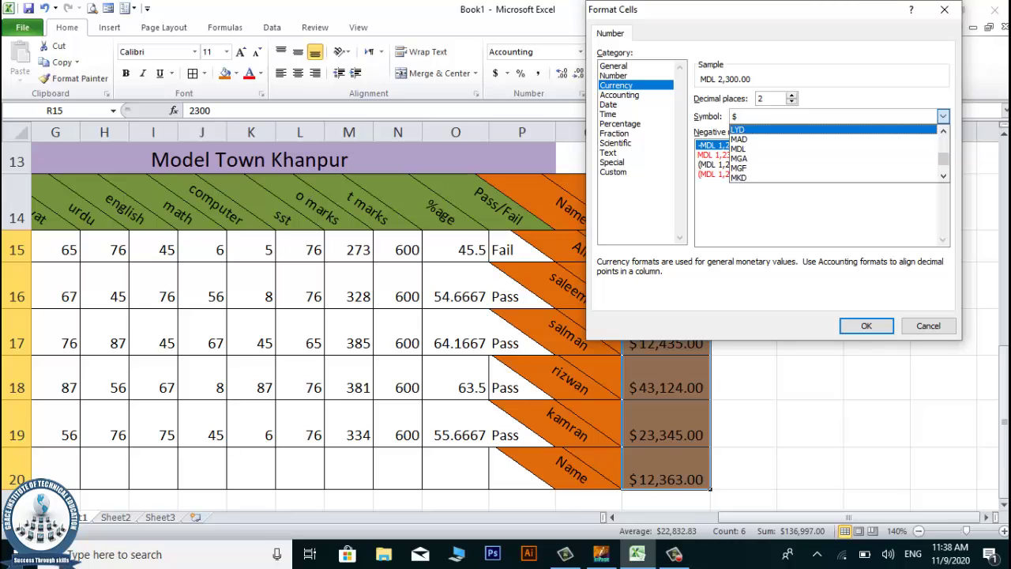
pyautogui.press('Up')
pyautogui.press('Up')
pyautogui.press('Up')
pyautogui.press('Up')
pyautogui.press('Up')
pyautogui.press('Up')
pyautogui.press('Up')
pyautogui.press('Up')
pyautogui.press('Up')
pyautogui.press('Up')
pyautogui.press('Up')
pyautogui.press('Up')
pyautogui.press('Up')
pyautogui.press('Up')
pyautogui.press('Up')
pyautogui.press('Up')
pyautogui.press('Up')
pyautogui.press('Up')
pyautogui.press('Up')
pyautogui.press('Up')
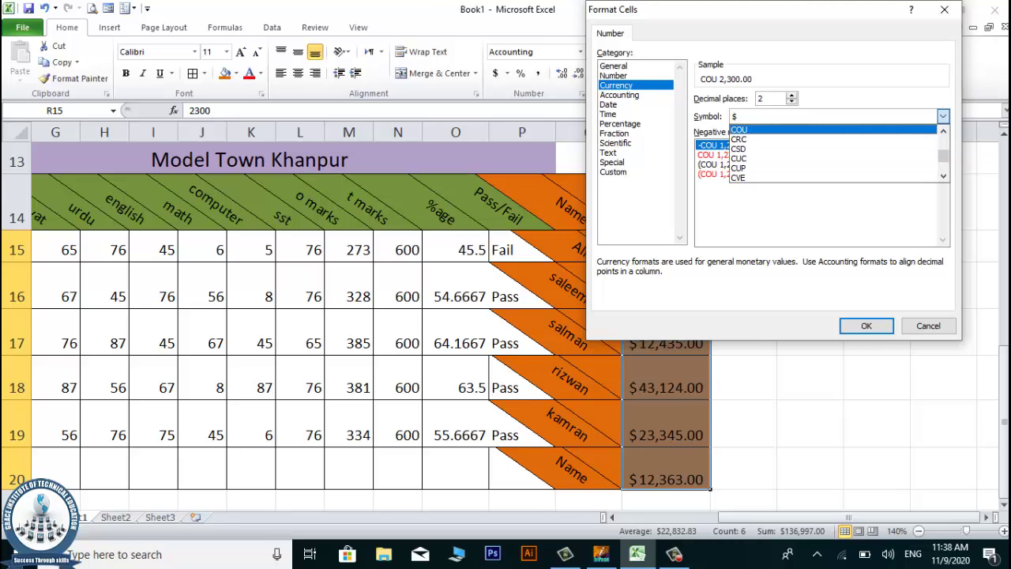
pyautogui.press('Down')
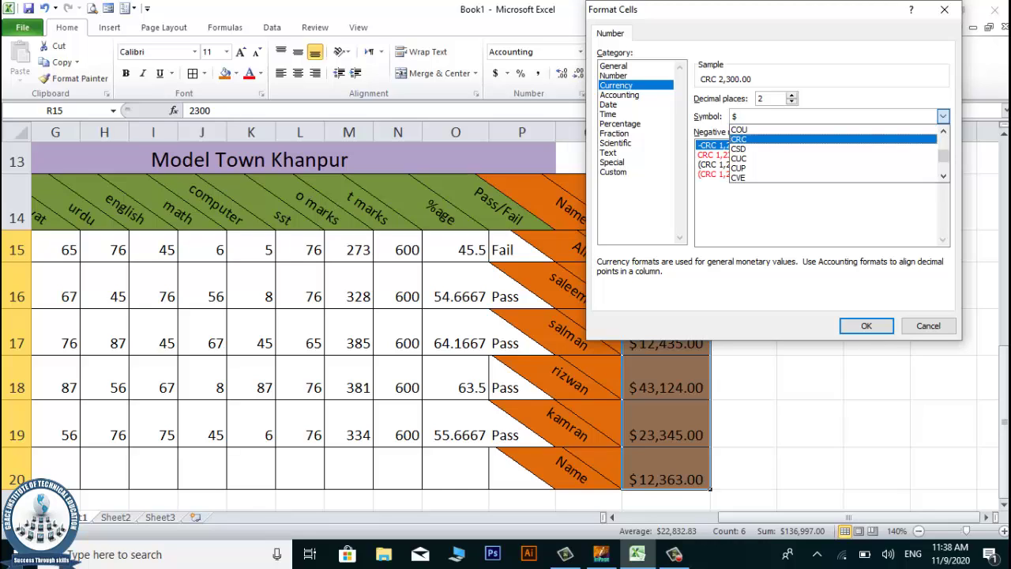
# Step: Choose SAR as the currency symbol and apply the format to the salaries in R15:R20
pyautogui.press('s')
pyautogui.press('b')
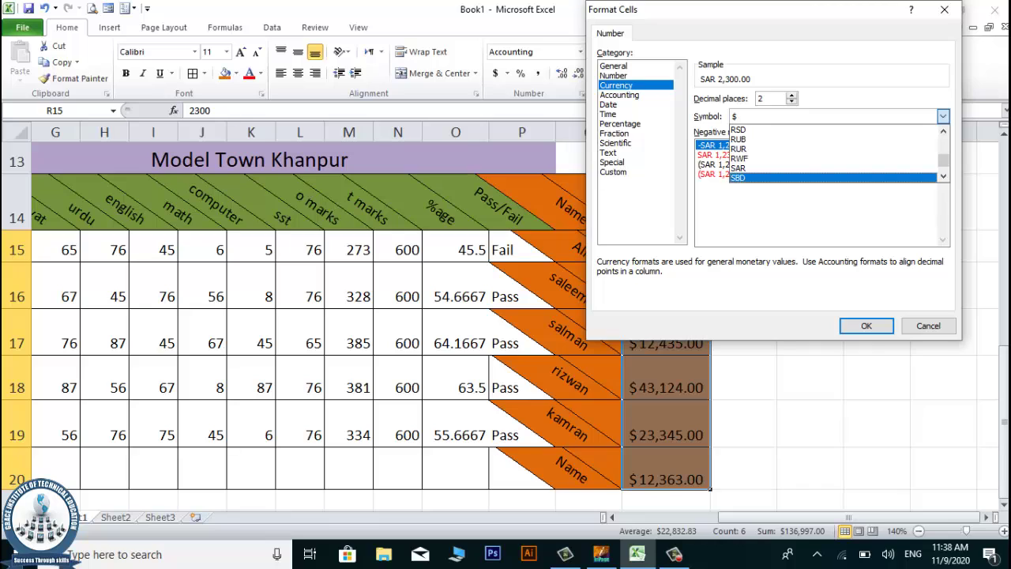
pyautogui.press('Up')
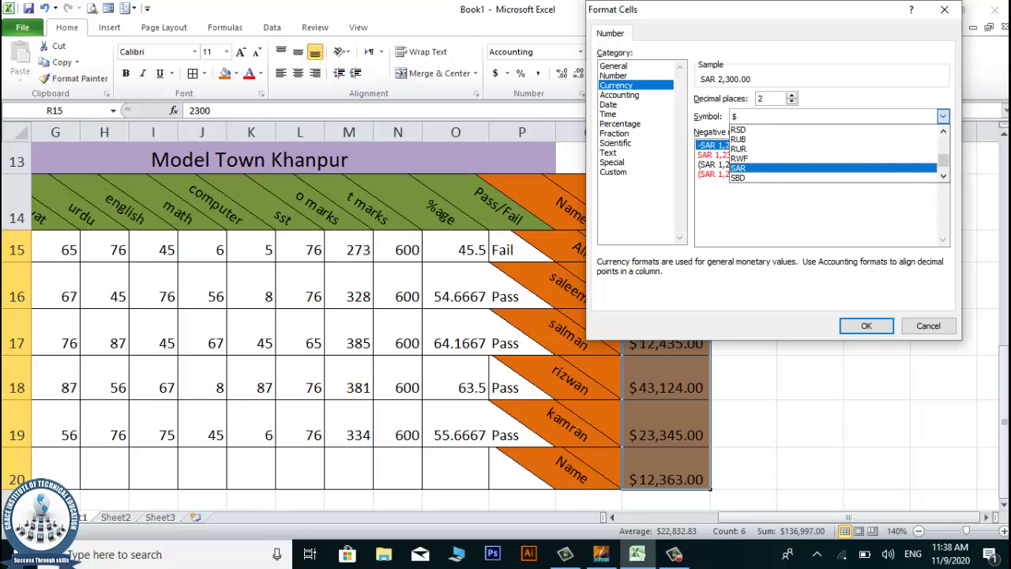
pyautogui.click(771, 165)
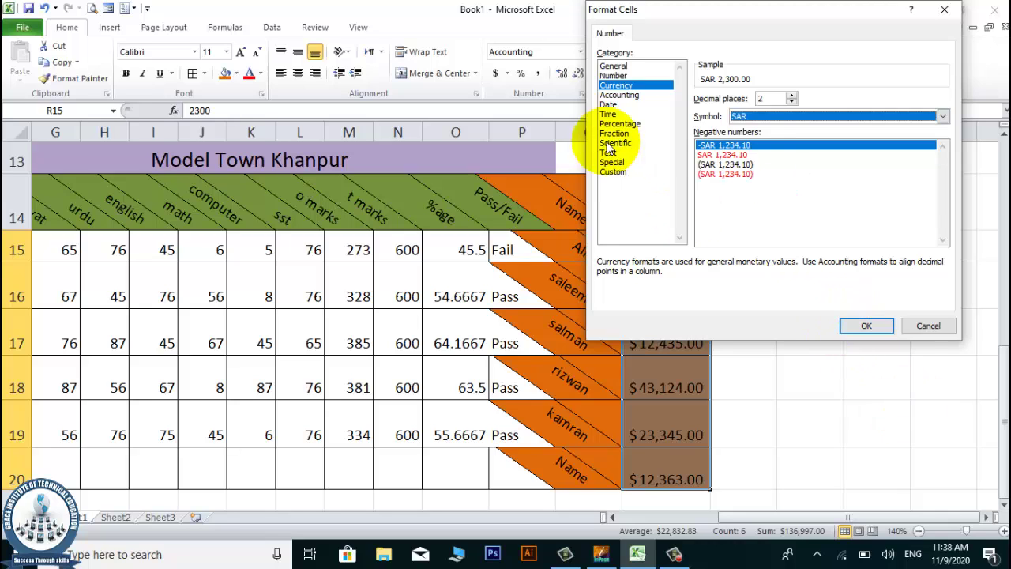
pyautogui.click(847, 327)
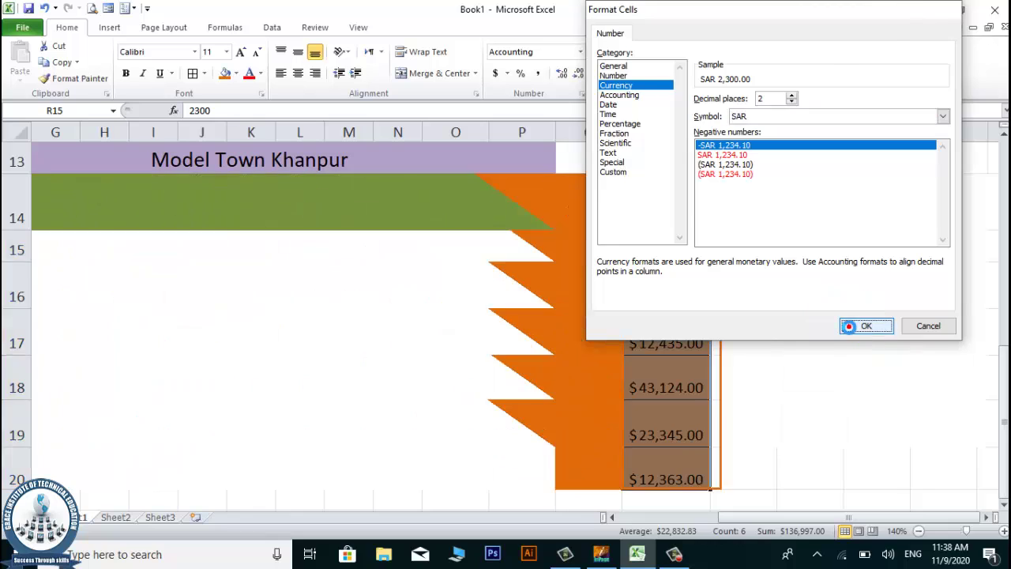
pyautogui.click(848, 327)
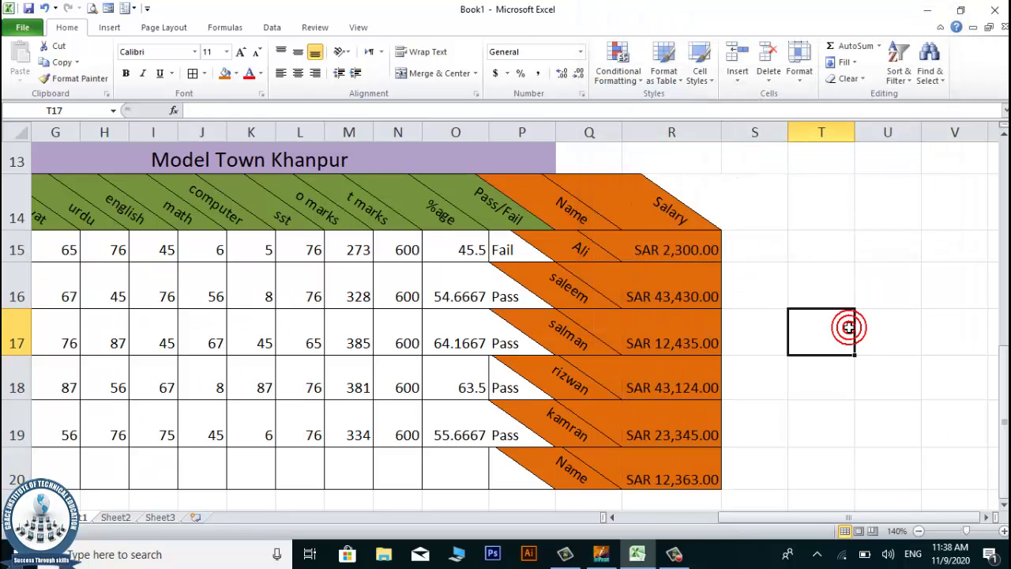
pyautogui.scroll(-1, 854, 329)
pyautogui.scroll(1, 854, 329)
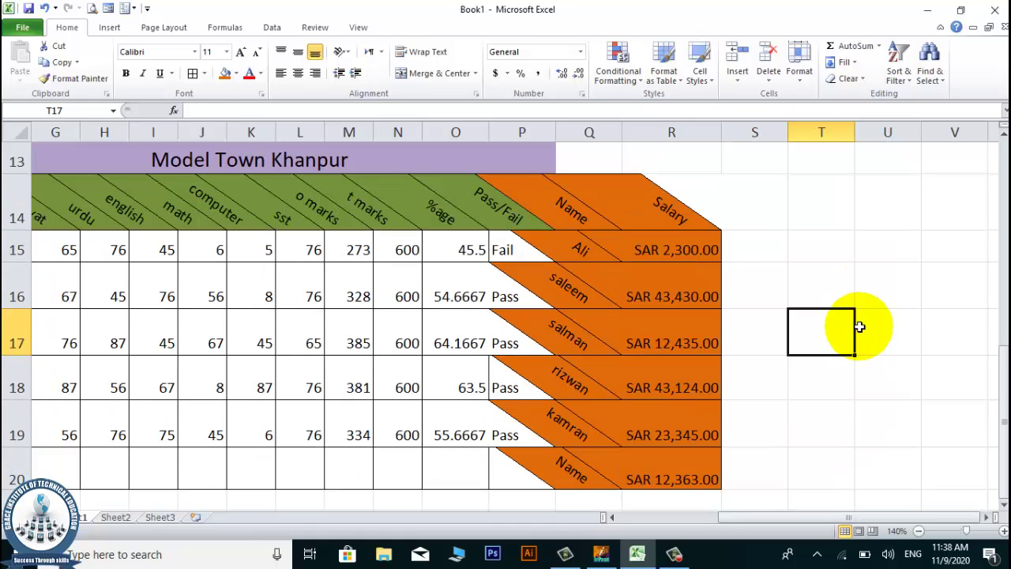
pyautogui.click(506, 73)
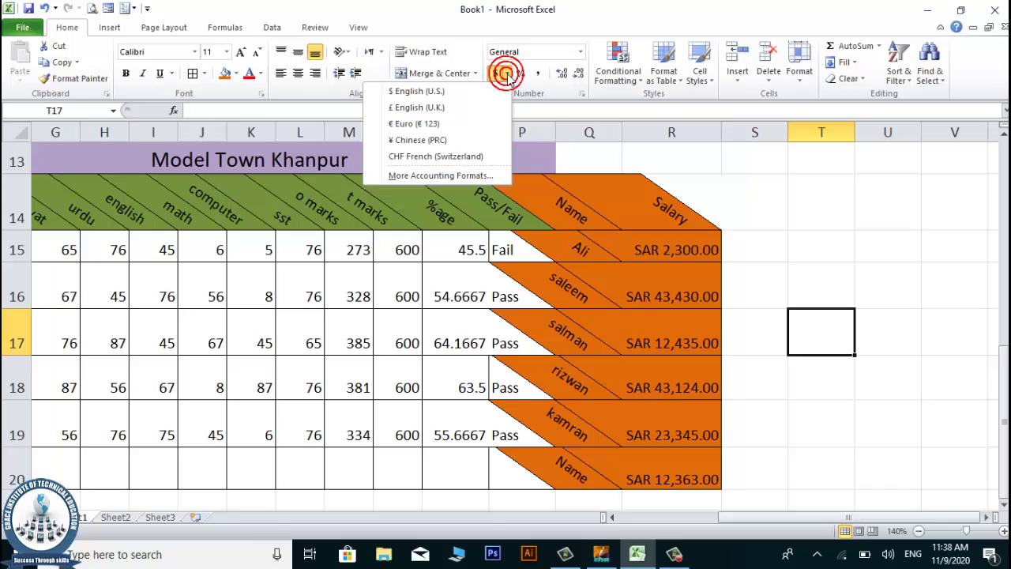
pyautogui.click(593, 250)
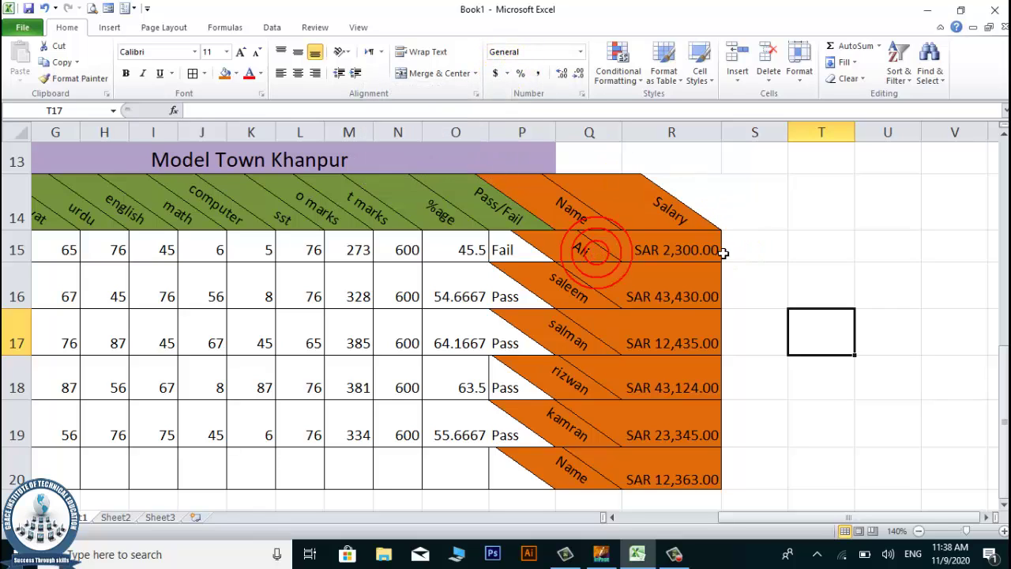
pyautogui.click(743, 239)
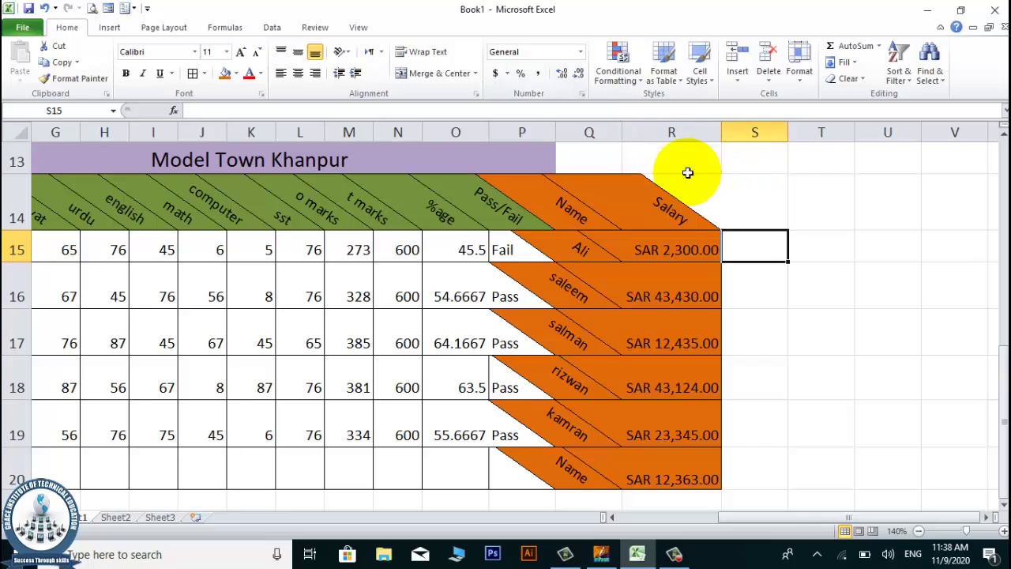
pyautogui.click(665, 251)
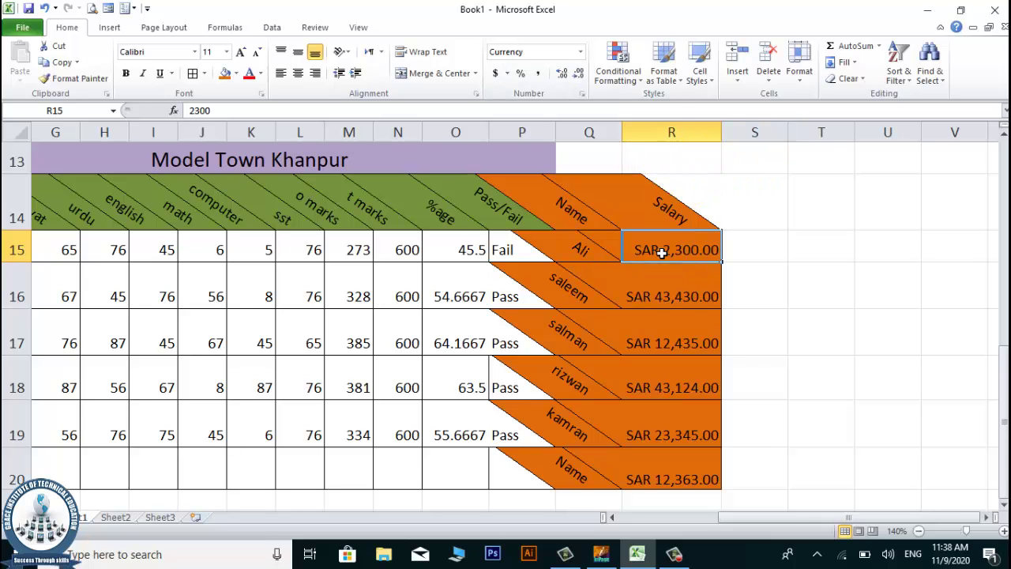
pyautogui.click(662, 252)
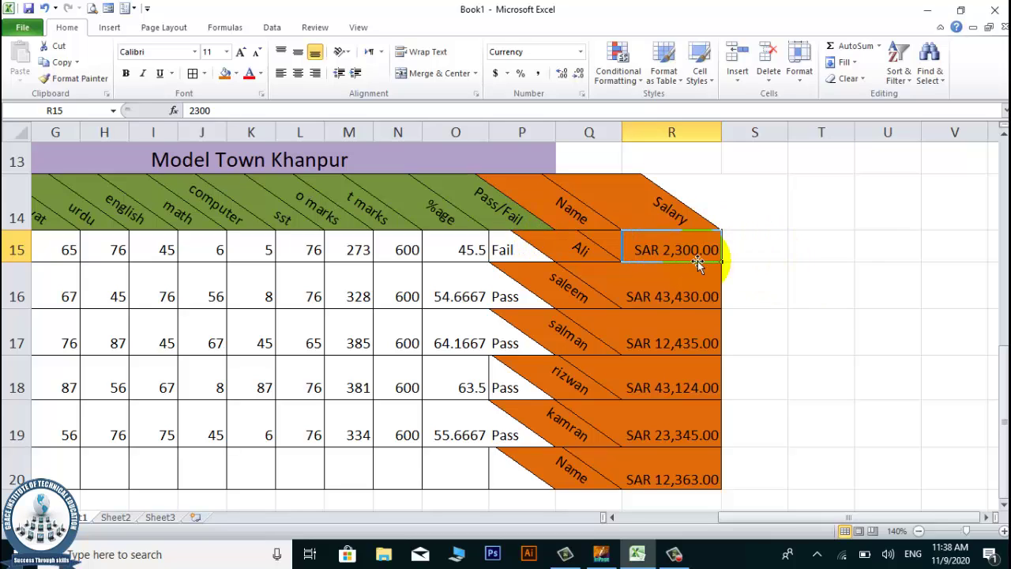
# Step: Enter SAR 2,300 manually as plain text in T15 and clear the cell again
pyautogui.click(807, 251)
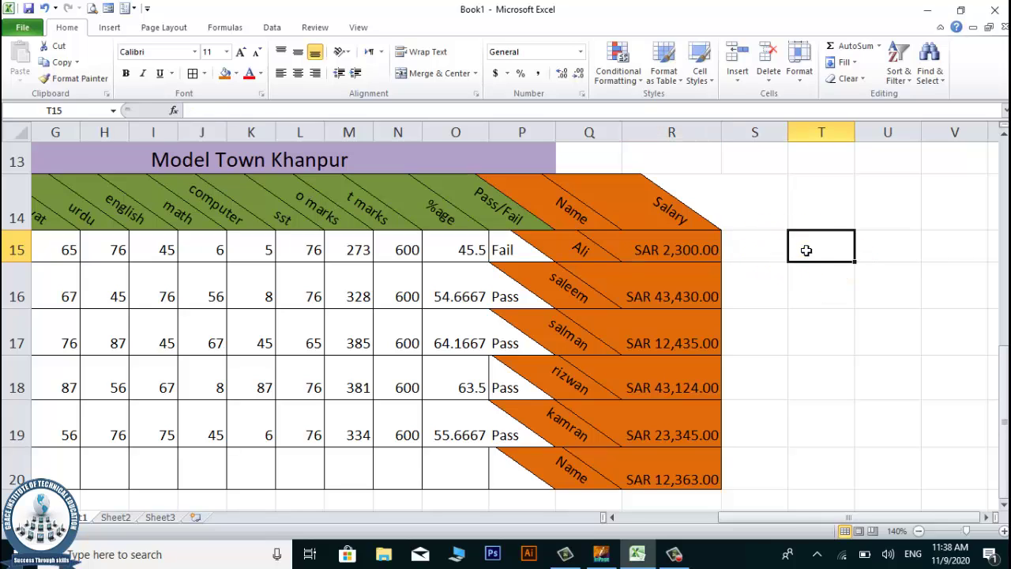
pyautogui.write('SAR')
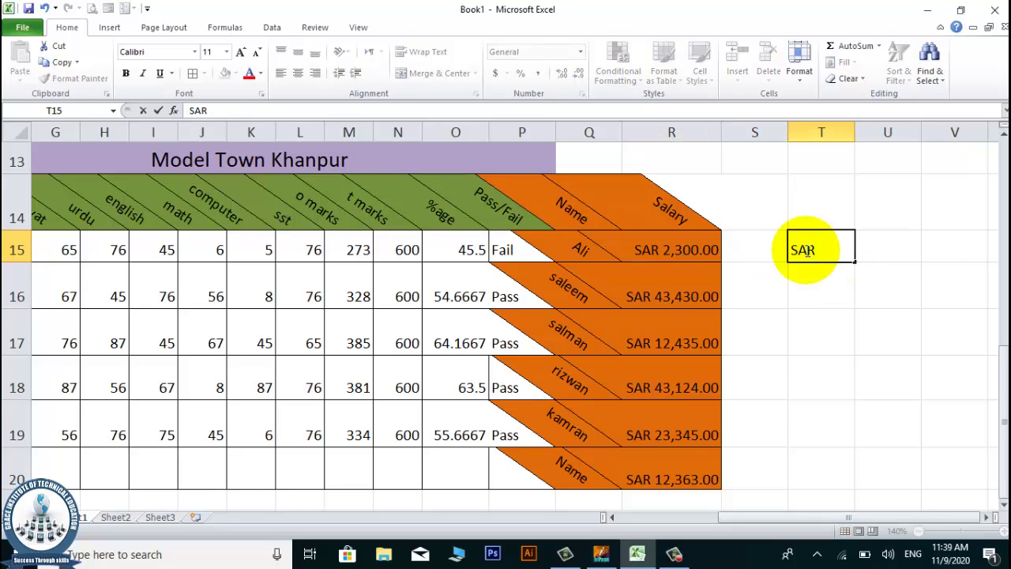
pyautogui.write(' 2,300')
pyautogui.press('Return')
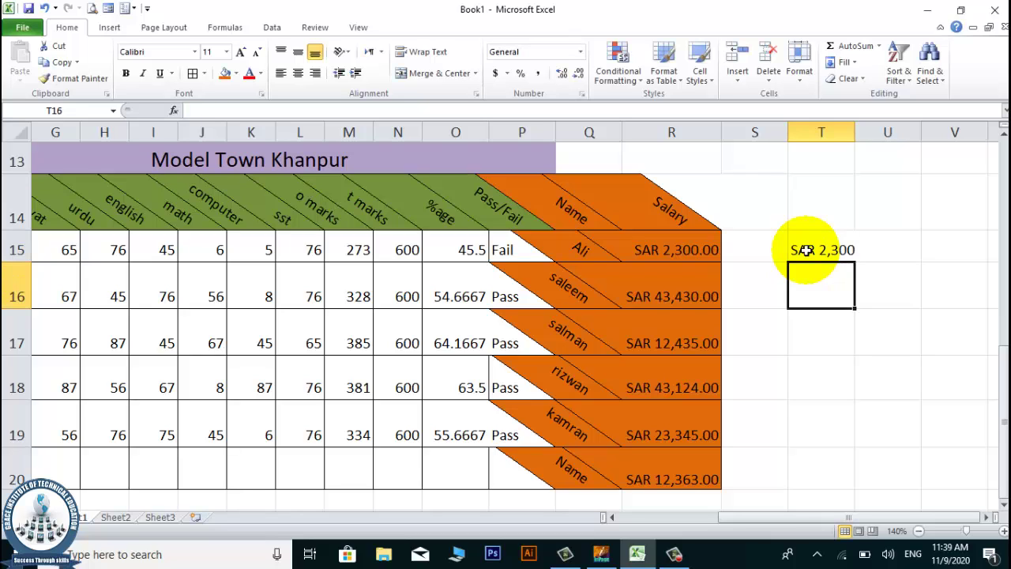
pyautogui.click(825, 255)
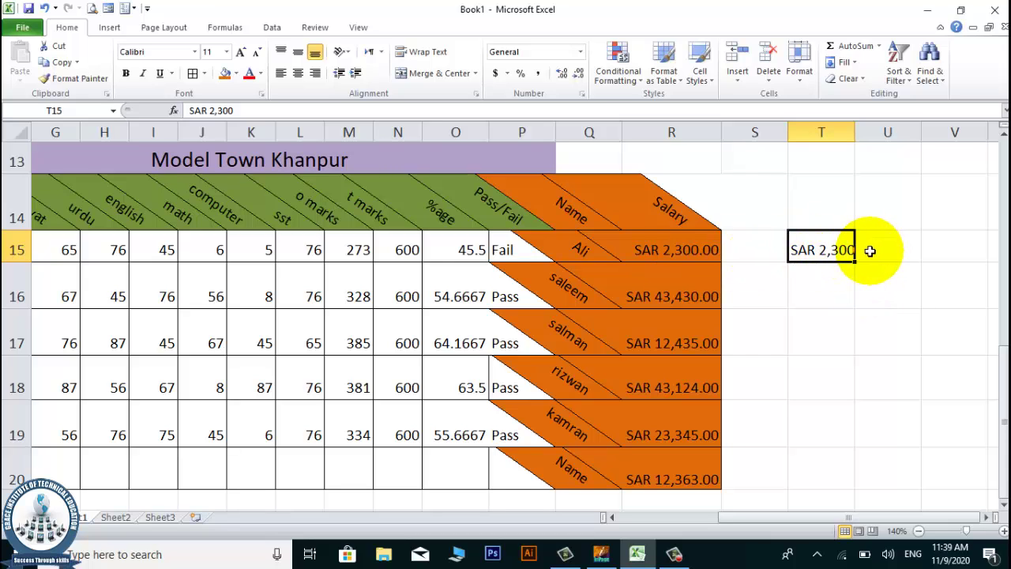
pyautogui.press('Delete')
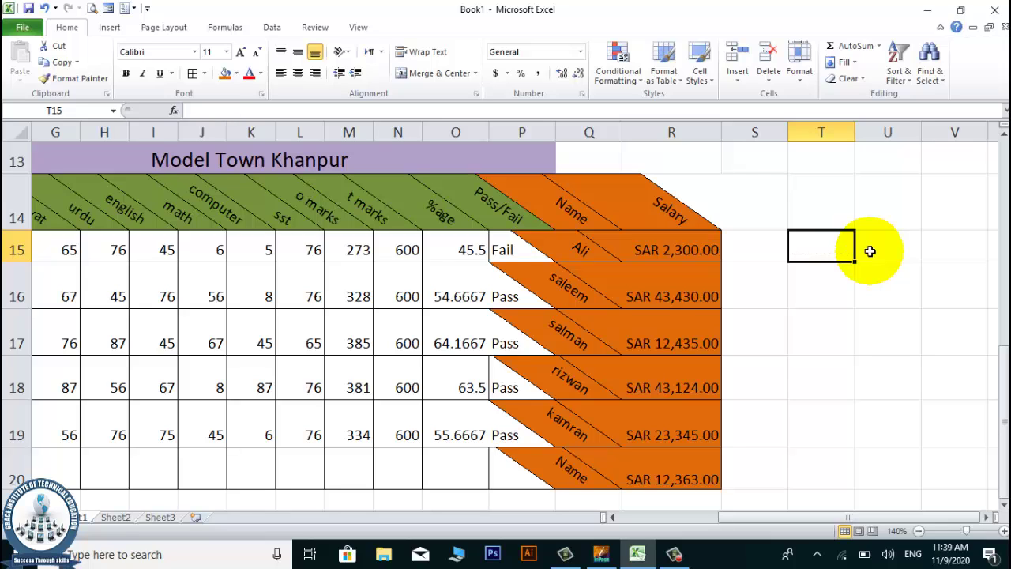
pyautogui.click(666, 242)
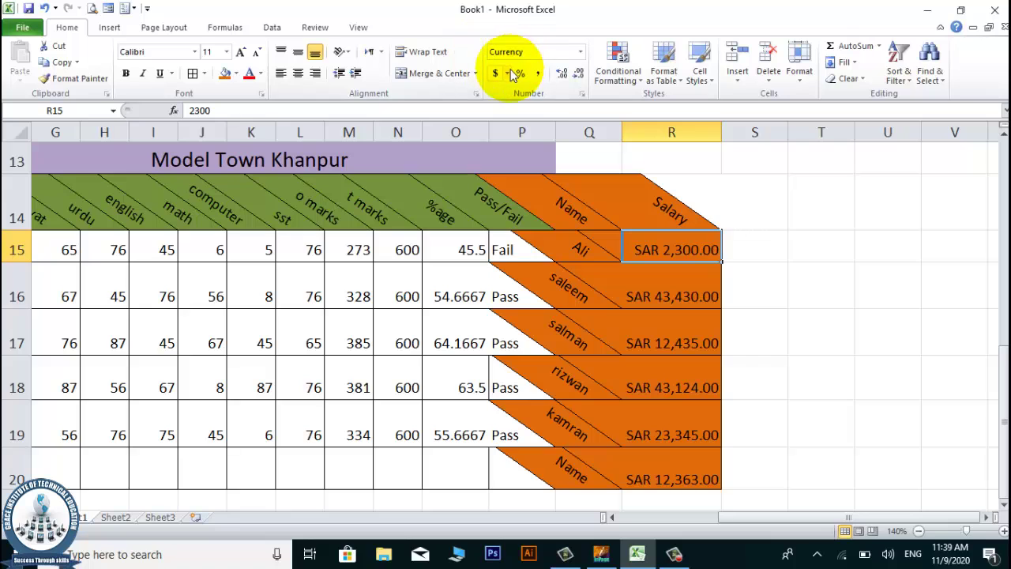
pyautogui.click(756, 251)
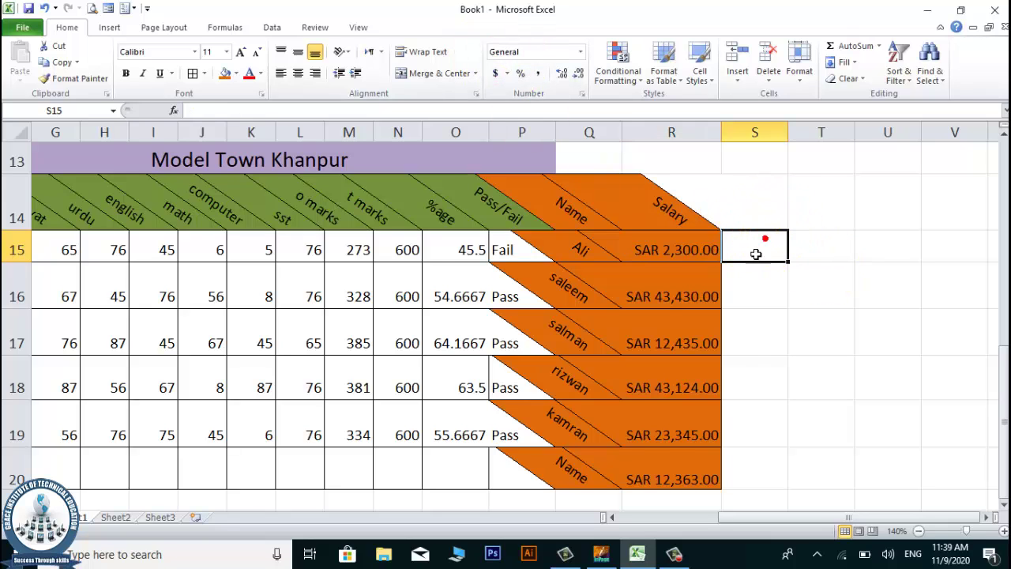
pyautogui.scroll(2, 668, 399)
pyautogui.scroll(2, 668, 398)
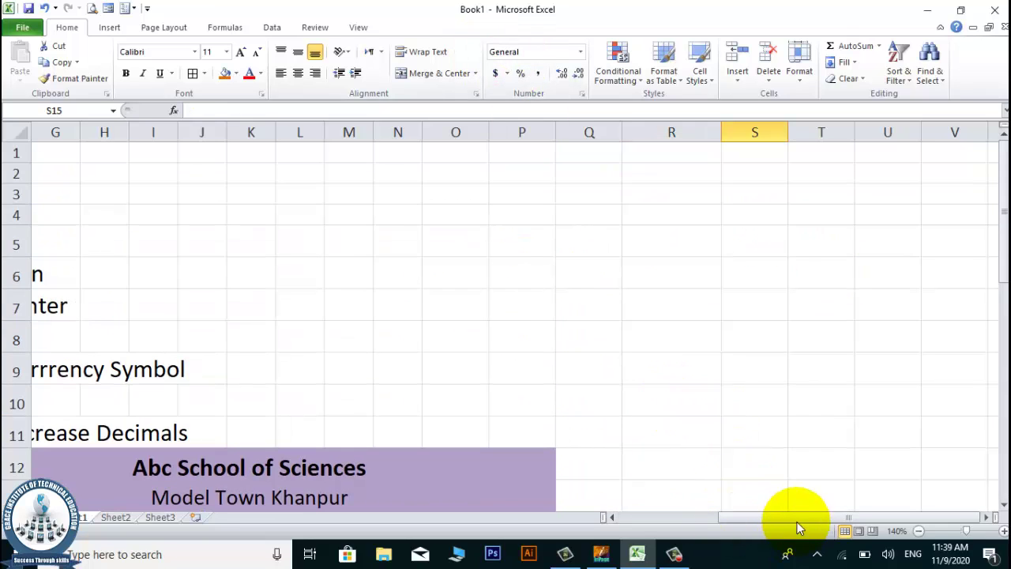
pyautogui.moveTo(796, 518); pyautogui.dragTo(851, 524)
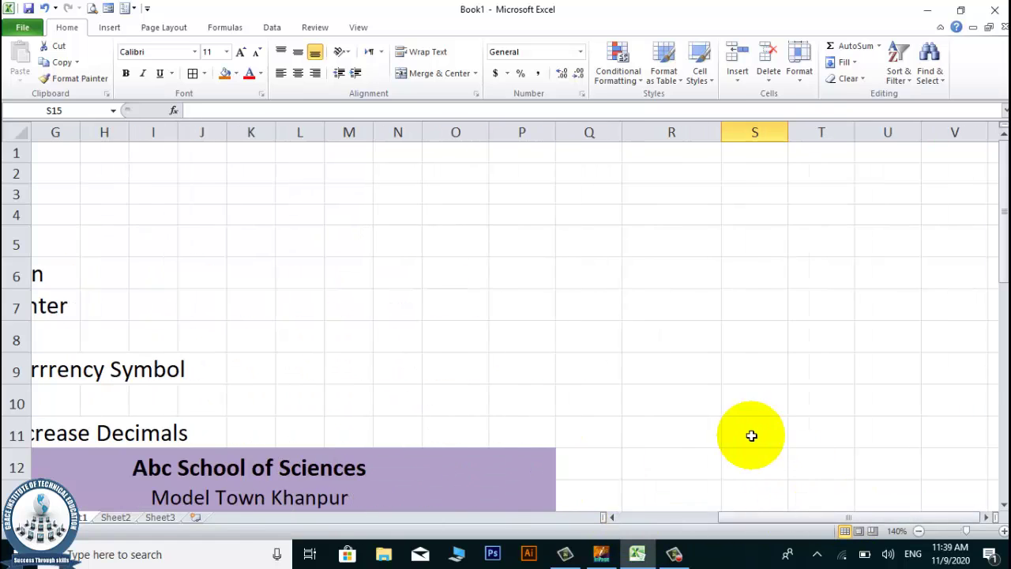
pyautogui.scroll(-5, 751, 435)
pyautogui.scroll(2, 756, 443)
pyautogui.click(836, 299)
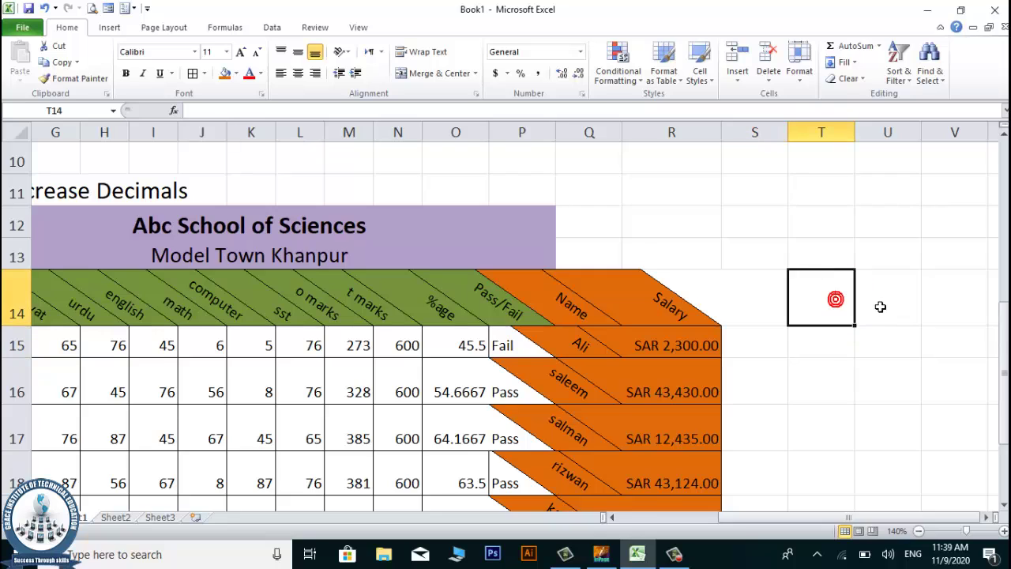
pyautogui.scroll(-1, 880, 307)
pyautogui.click(863, 248)
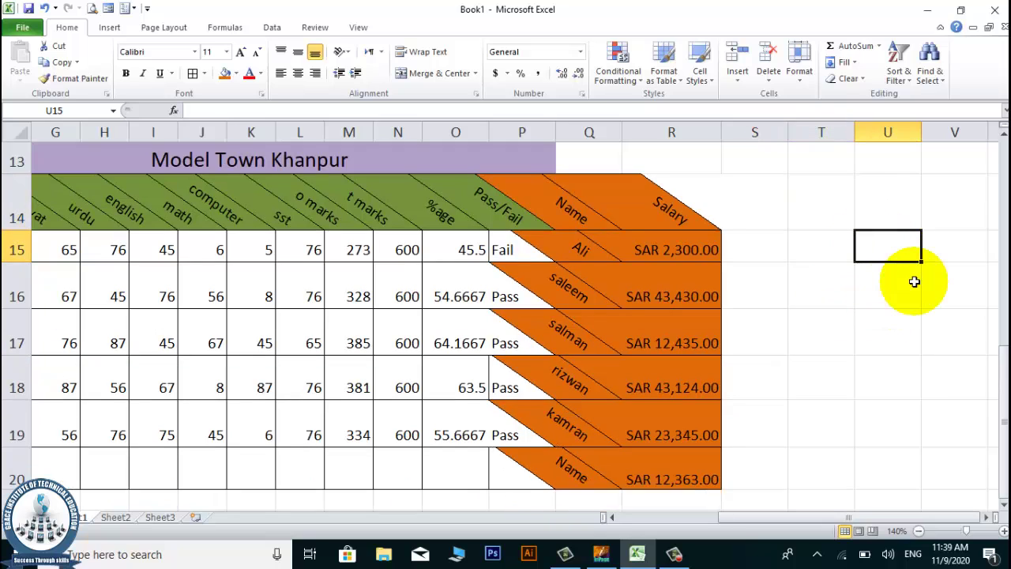
pyautogui.write('323')
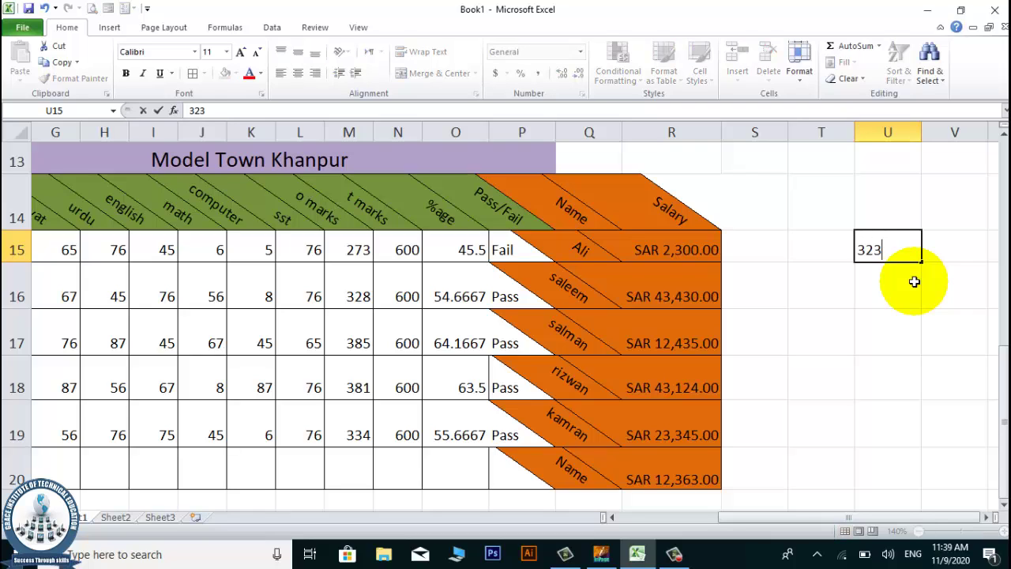
pyautogui.press('BackSpace')
pyautogui.press('BackSpace')
pyautogui.press('BackSpace')
pyautogui.press('Return')
# Step: Enter the heading Price in U15 and the value 123450 below it in U16
pyautogui.press('Up')
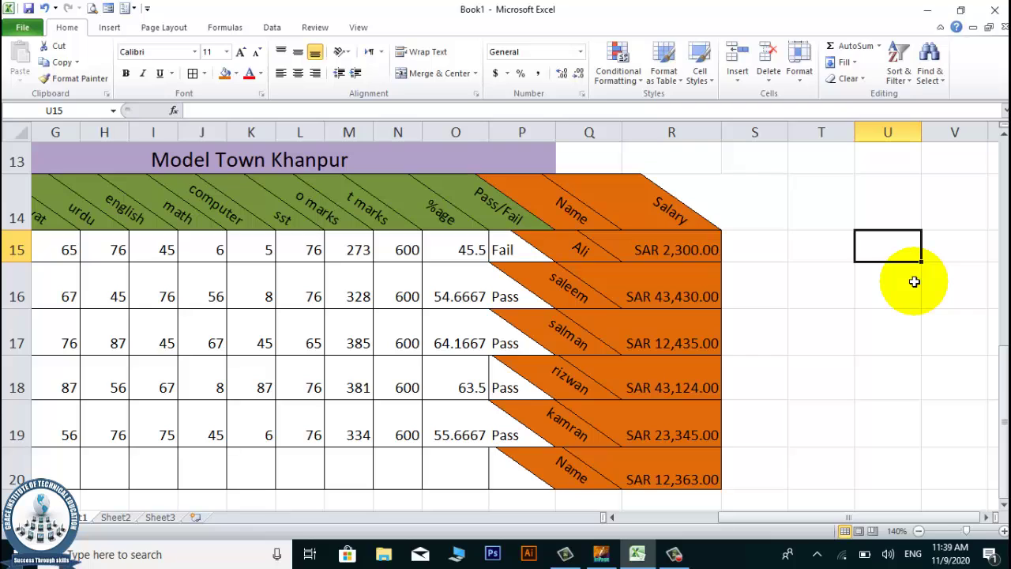
pyautogui.write('Price')
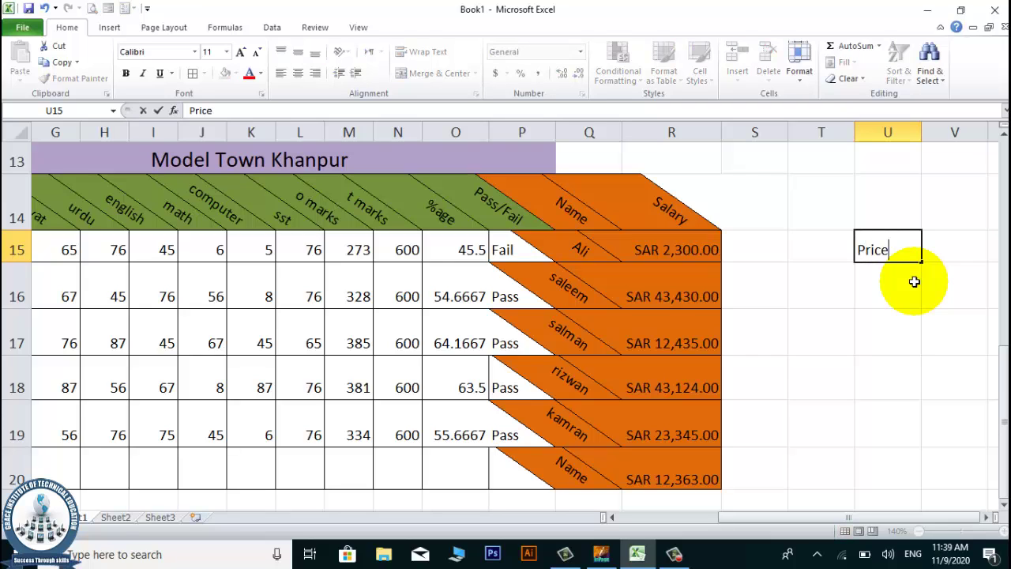
pyautogui.press('Return')
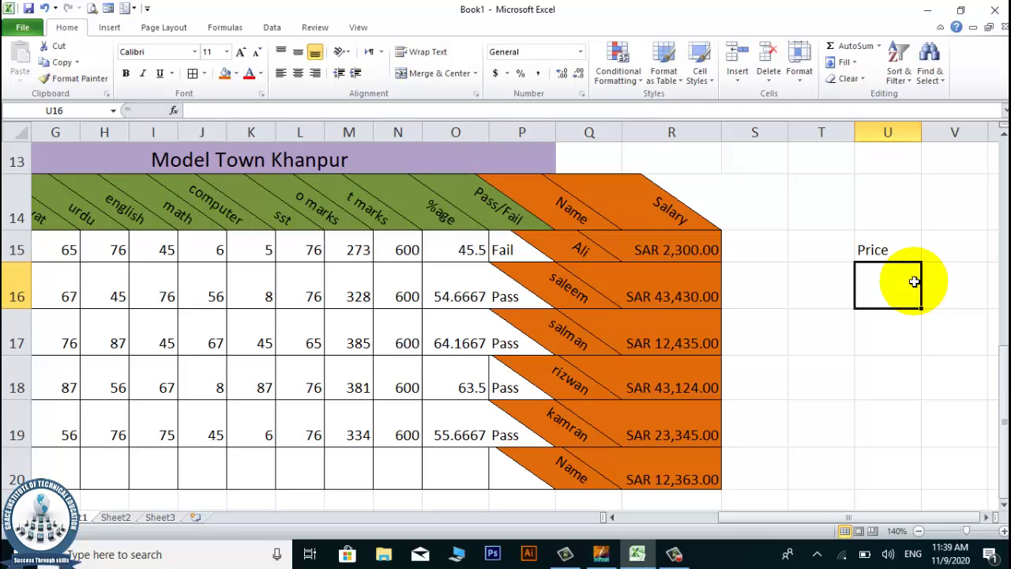
pyautogui.write('123450')
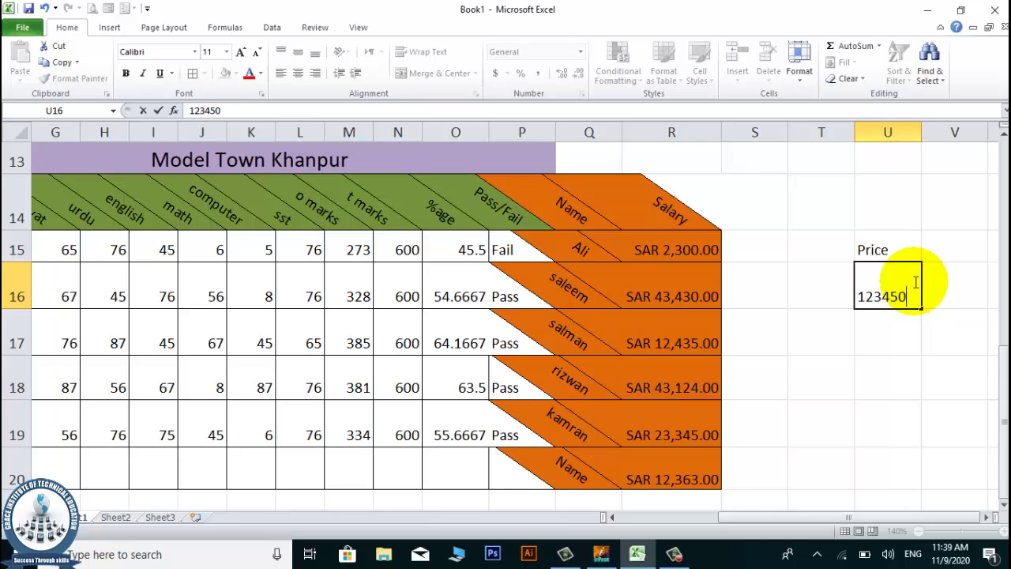
pyautogui.press('Return')
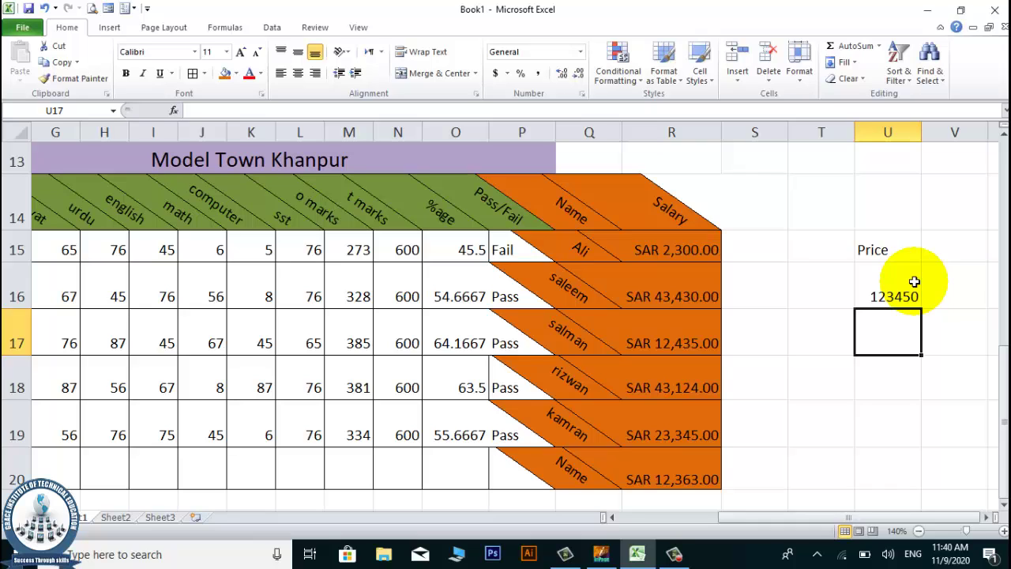
# Step: Apply the Comma Style number format to the price in U16
pyautogui.click(914, 281)
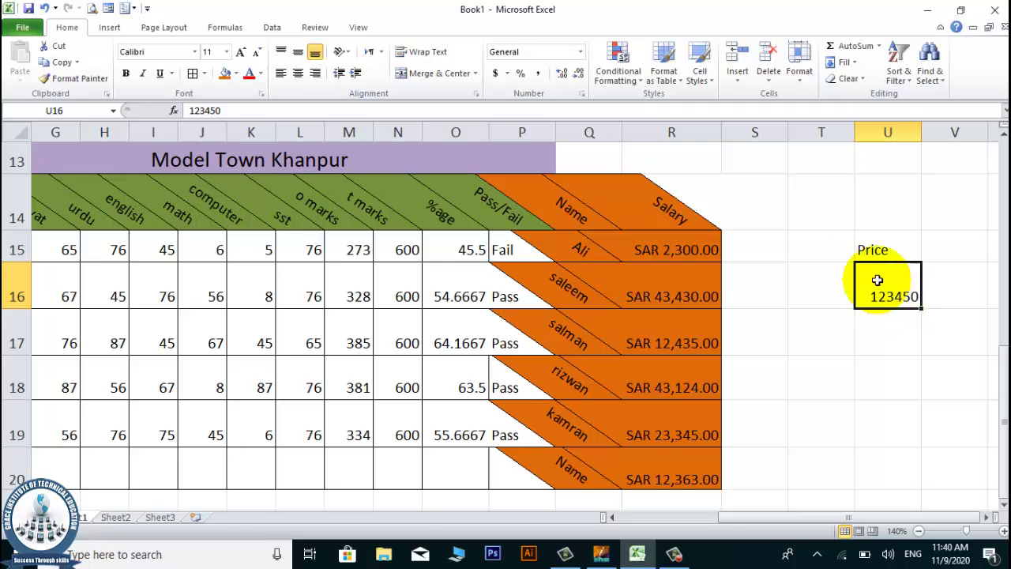
pyautogui.click(542, 75)
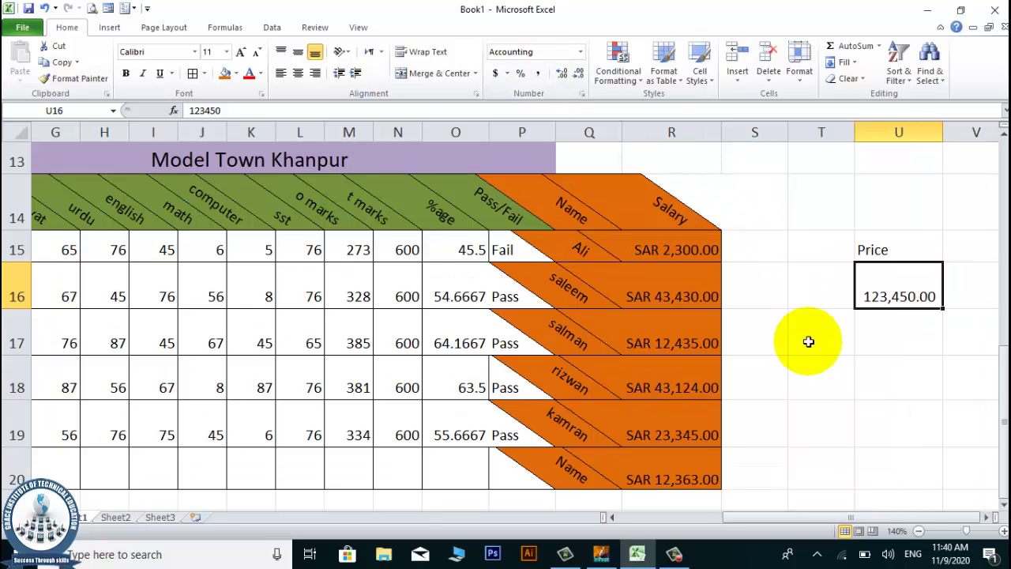
pyautogui.click(809, 370)
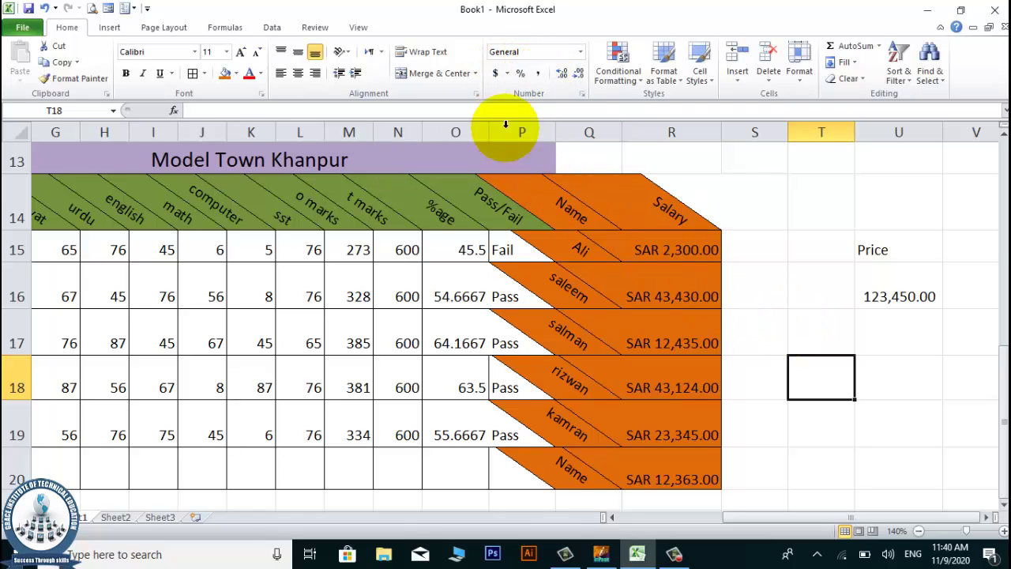
pyautogui.scroll(1, 419, 303)
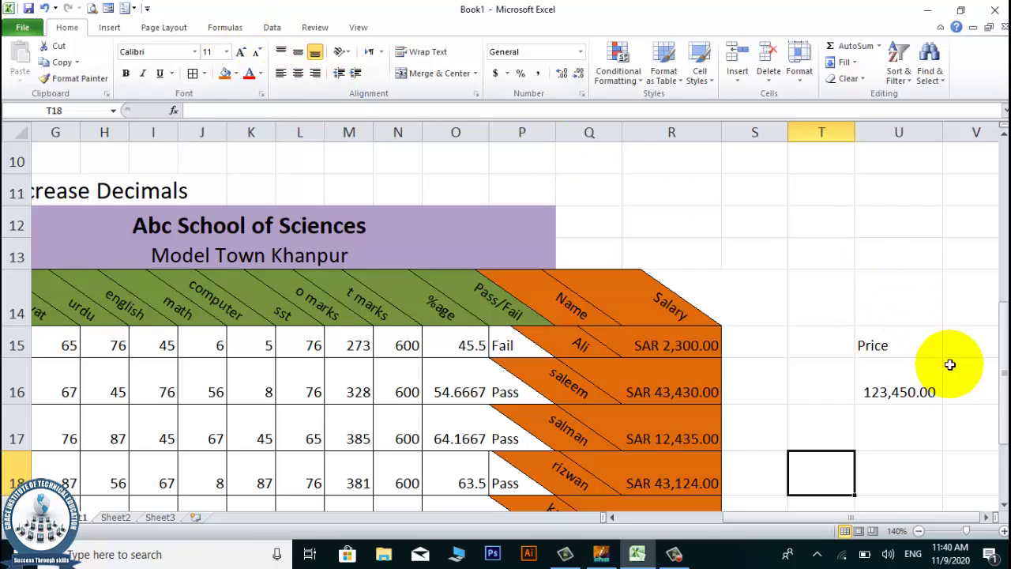
pyautogui.click(916, 392)
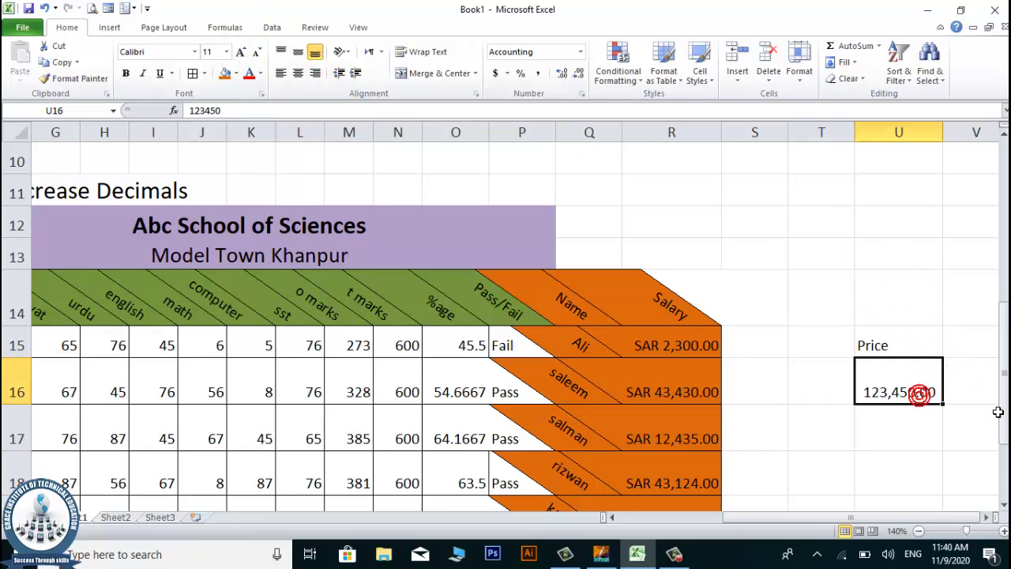
pyautogui.press('Return')
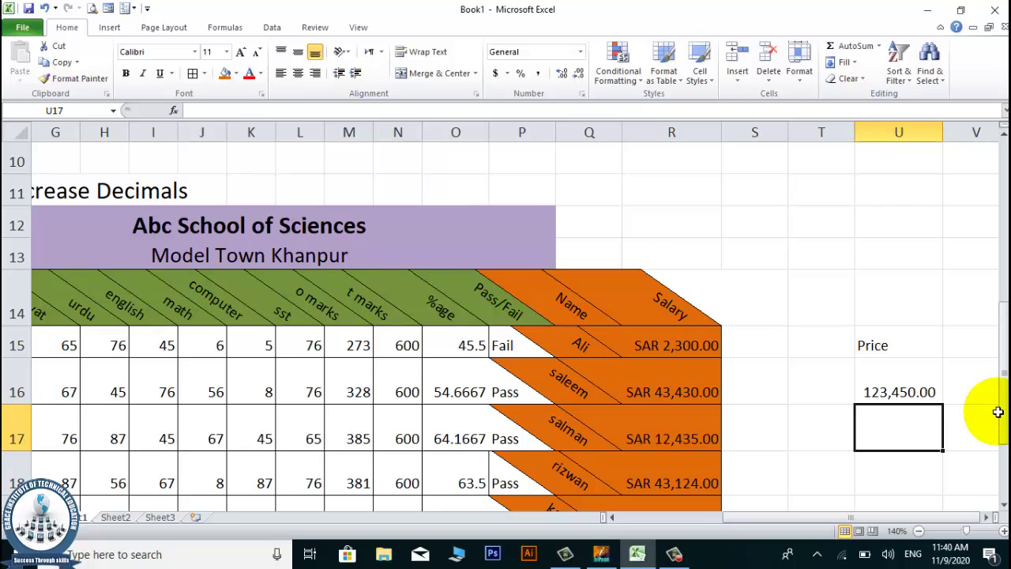
pyautogui.scroll(-1, 892, 391)
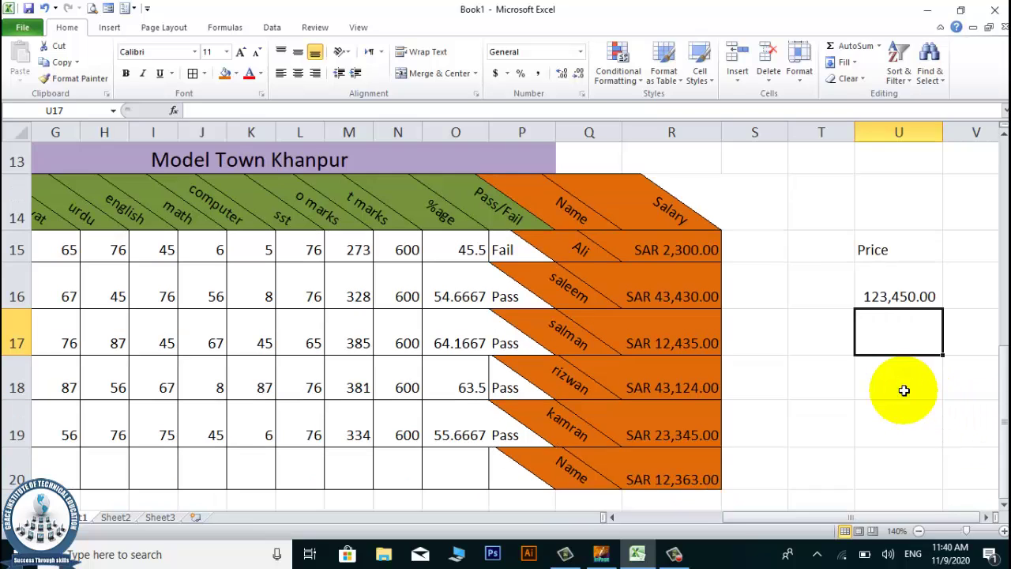
pyautogui.click(932, 297)
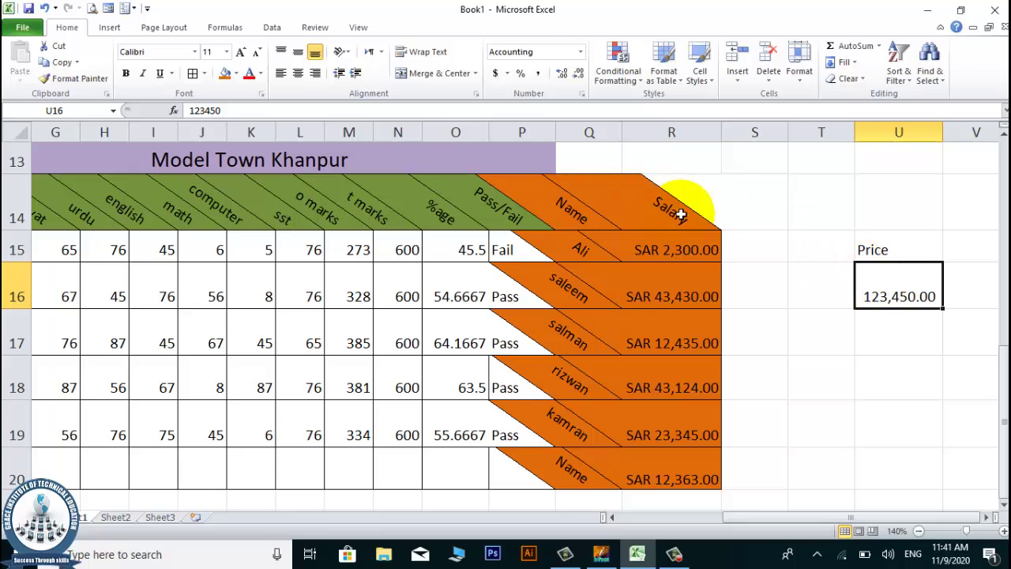
pyautogui.click(841, 365)
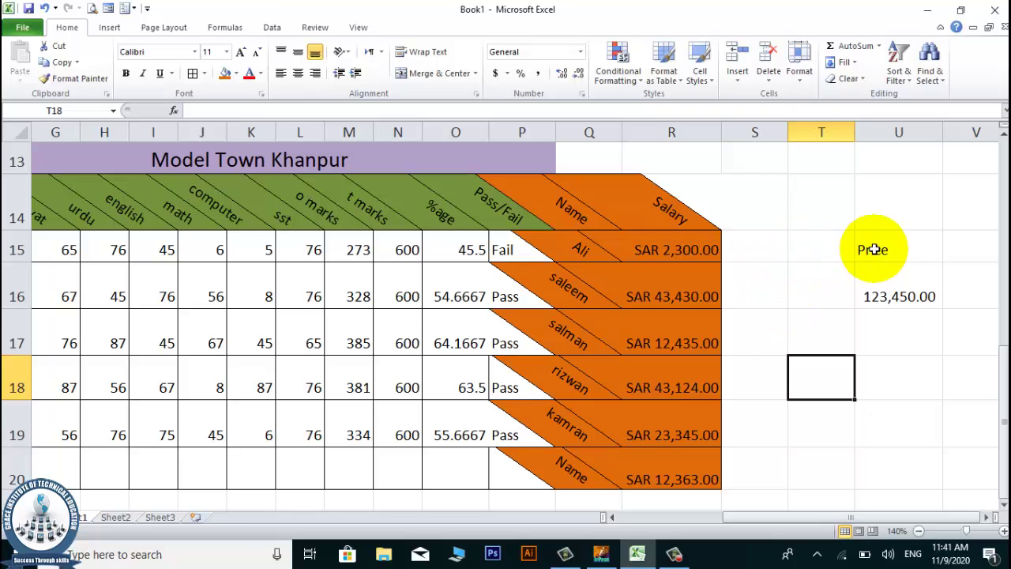
pyautogui.scroll(-2, 806, 266)
pyautogui.scroll(1, 798, 268)
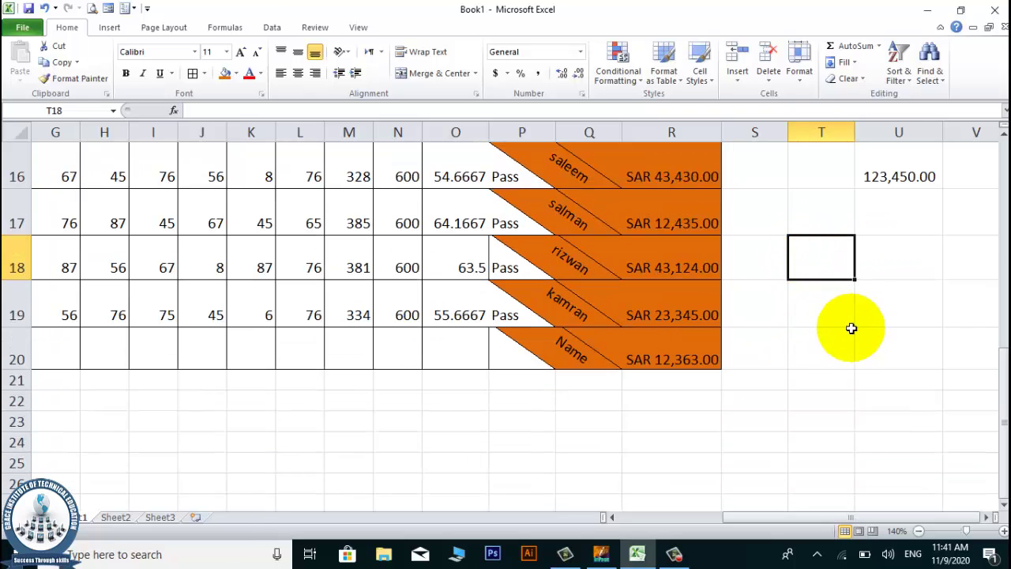
pyautogui.click(799, 296)
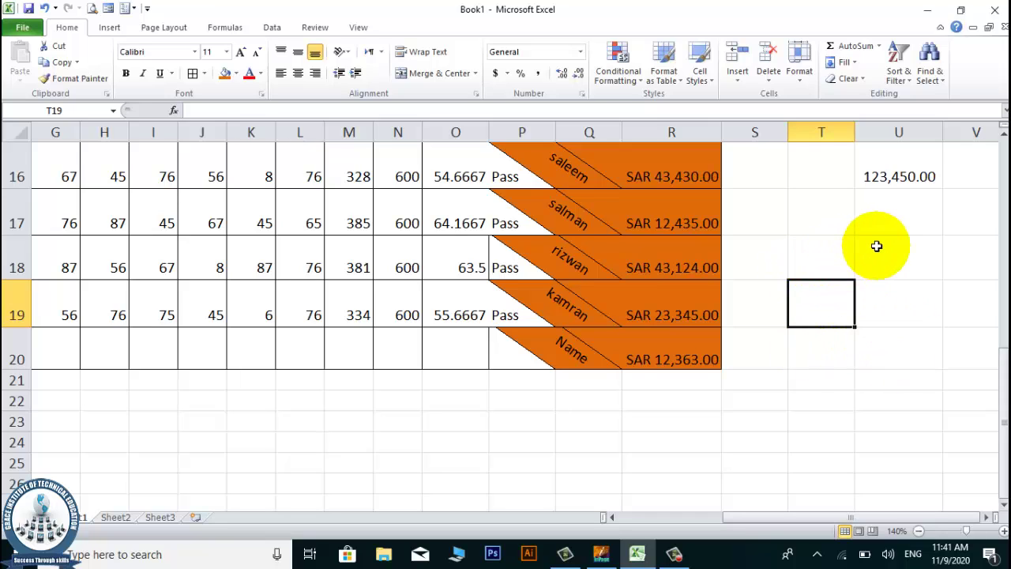
pyautogui.click(819, 263)
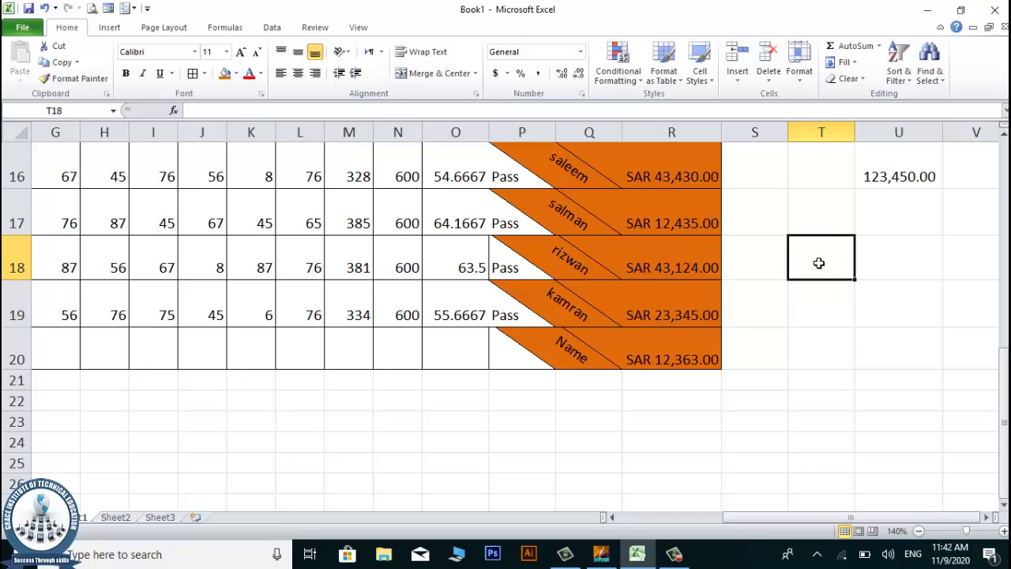
pyautogui.click(819, 263)
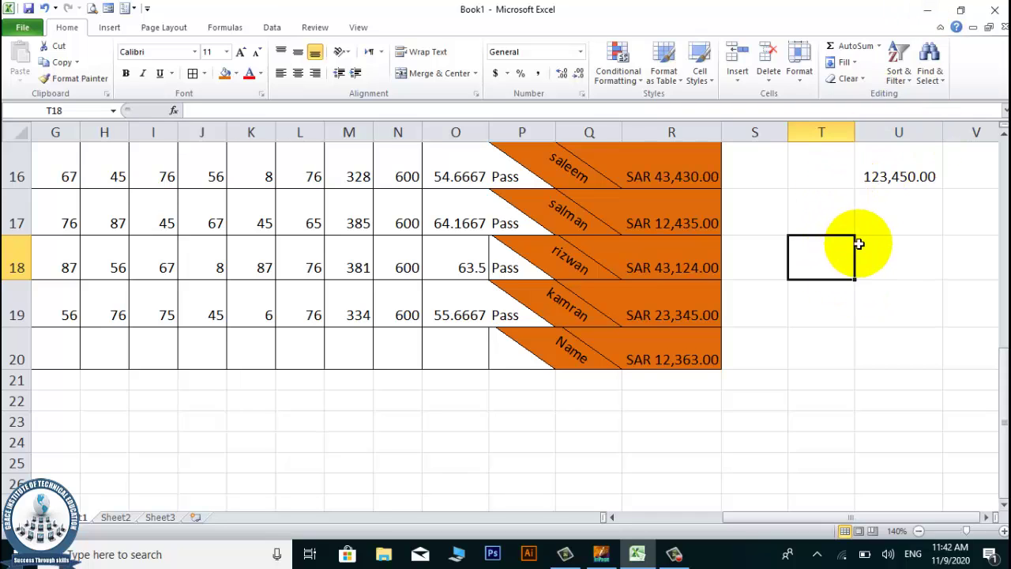
pyautogui.click(864, 218)
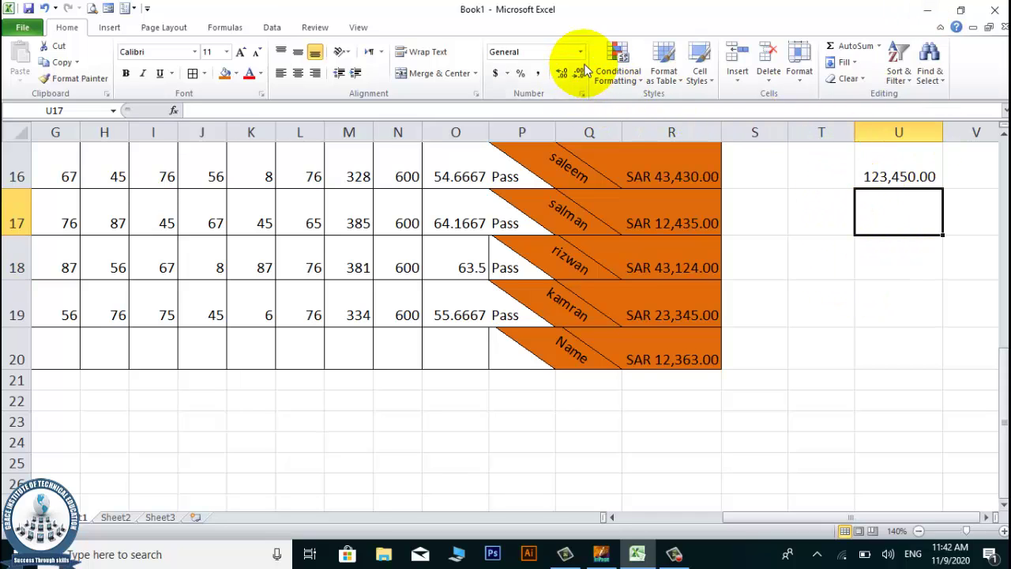
pyautogui.click(823, 290)
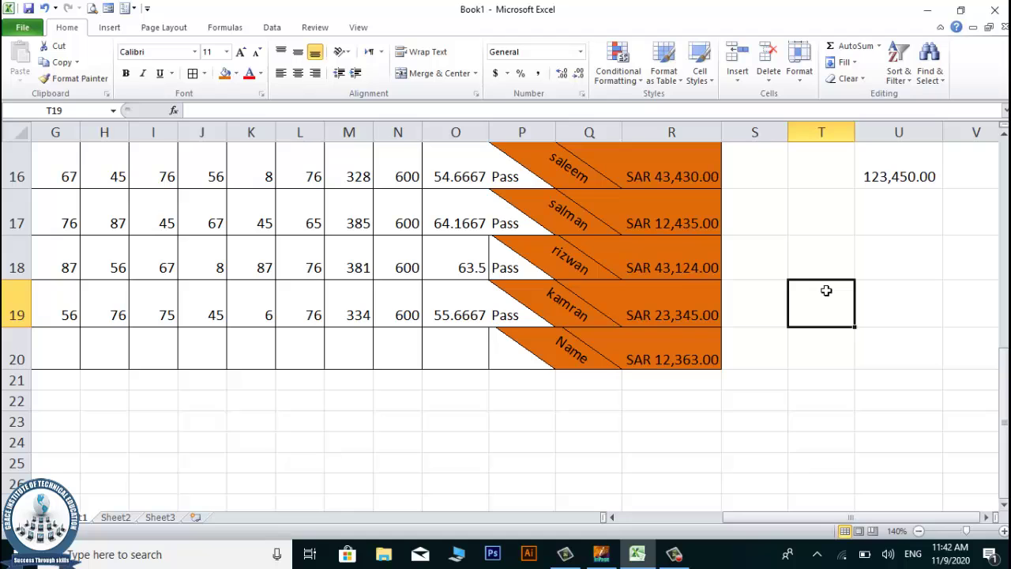
pyautogui.click(860, 350)
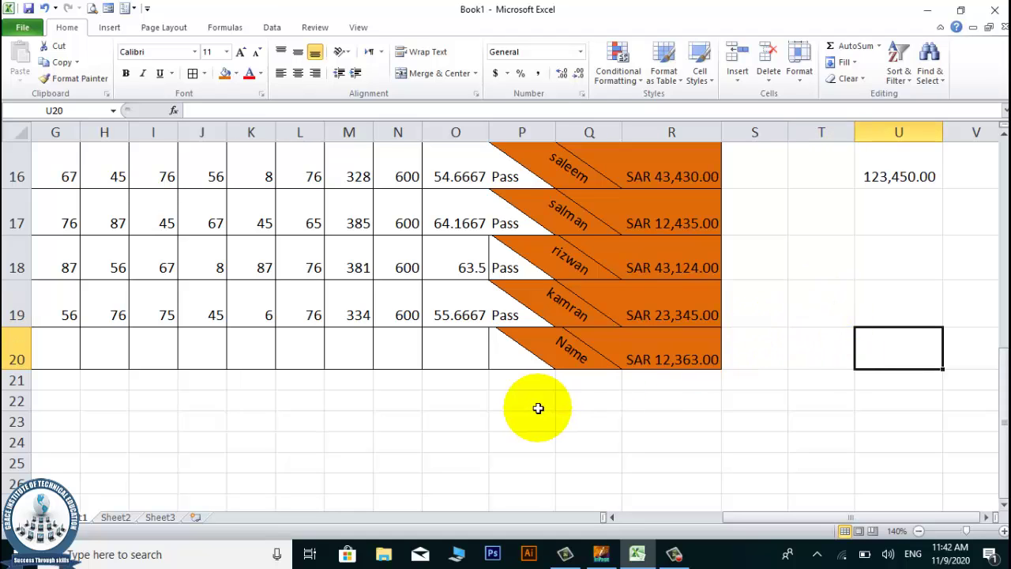
# Step: Decrease the decimals of the percentage in O16 to two places
pyautogui.scroll(2, 530, 406)
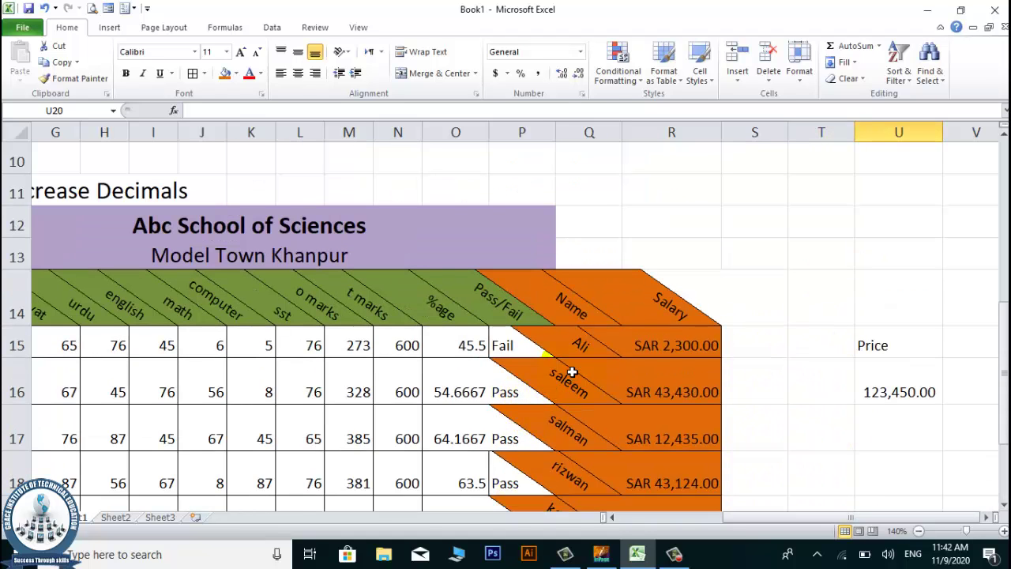
pyautogui.scroll(-1, 572, 371)
pyautogui.click(461, 298)
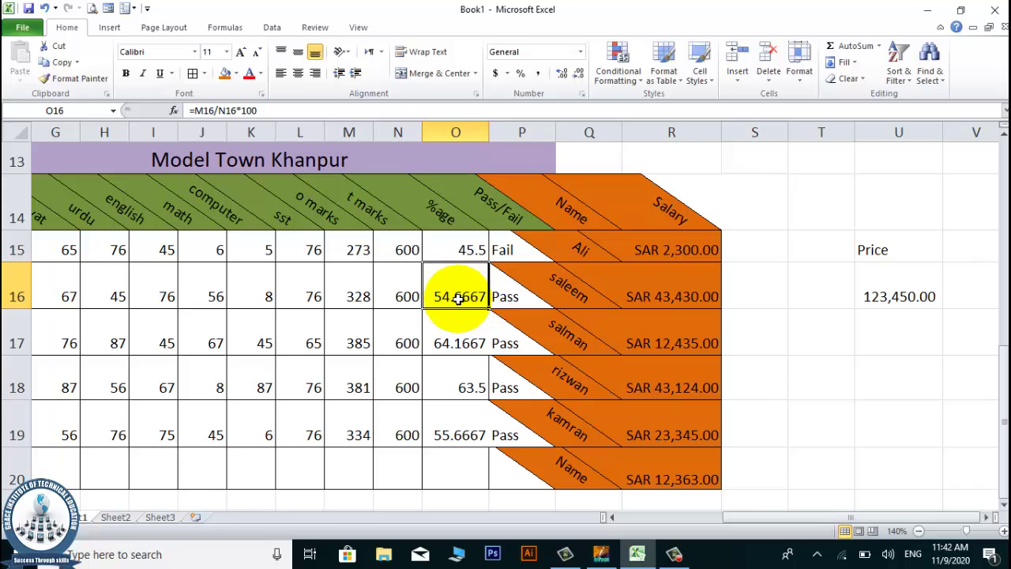
pyautogui.click(581, 74)
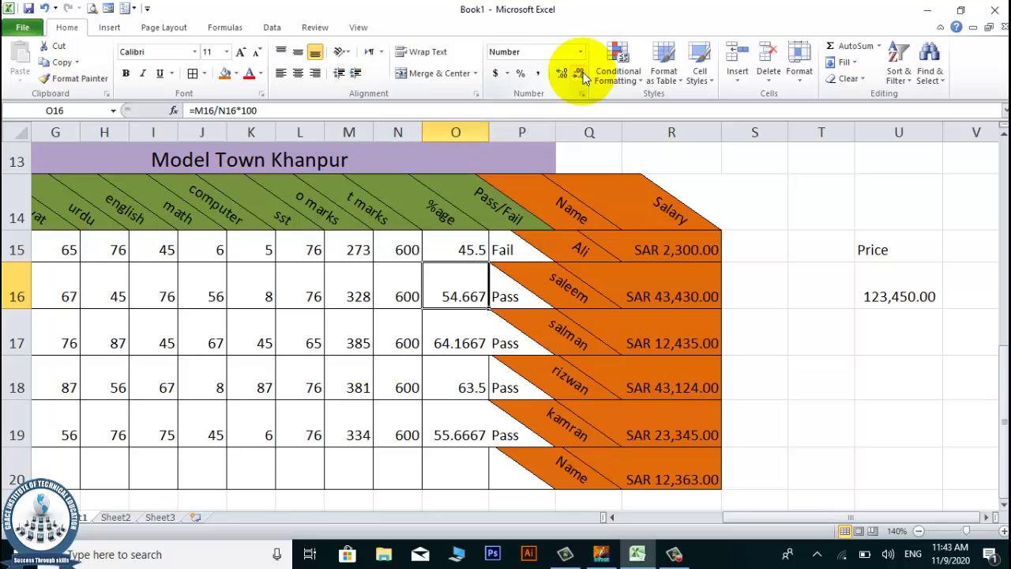
pyautogui.click(581, 74)
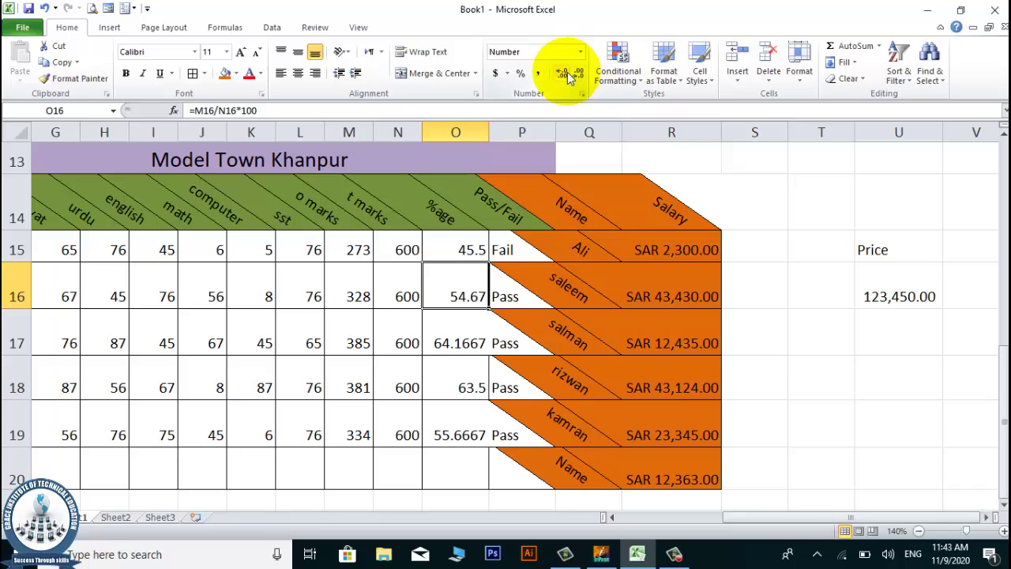
# Step: Increase the decimals of the percentage in O16 to four places and bring them back down to two
pyautogui.click(567, 72)
pyautogui.click(567, 72)
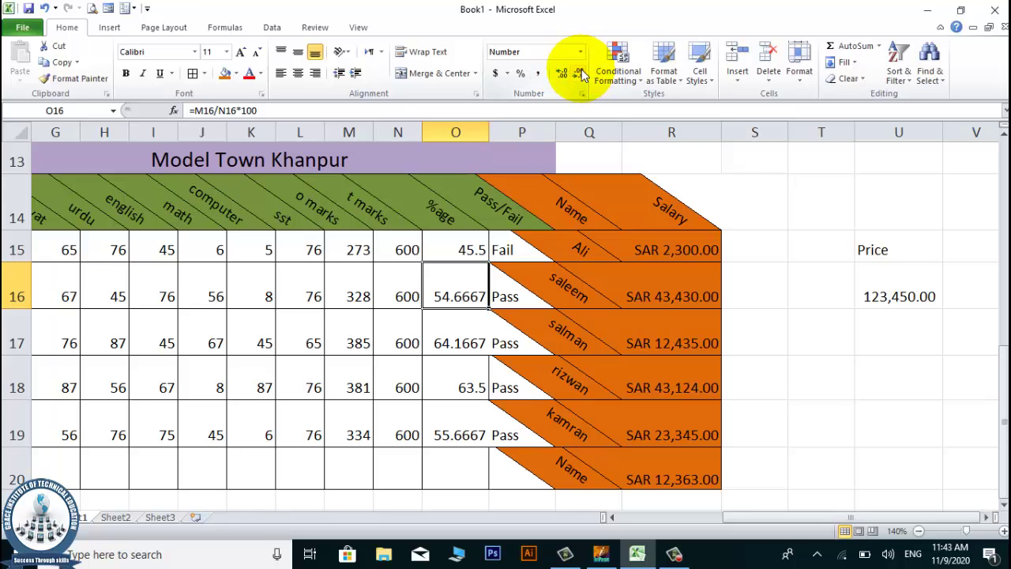
pyautogui.click(581, 72)
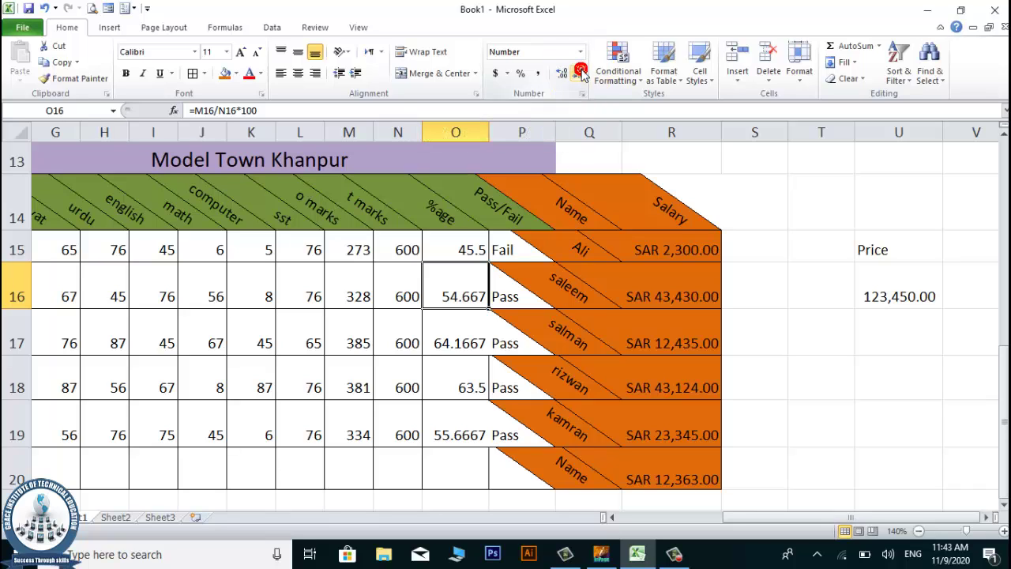
pyautogui.click(580, 71)
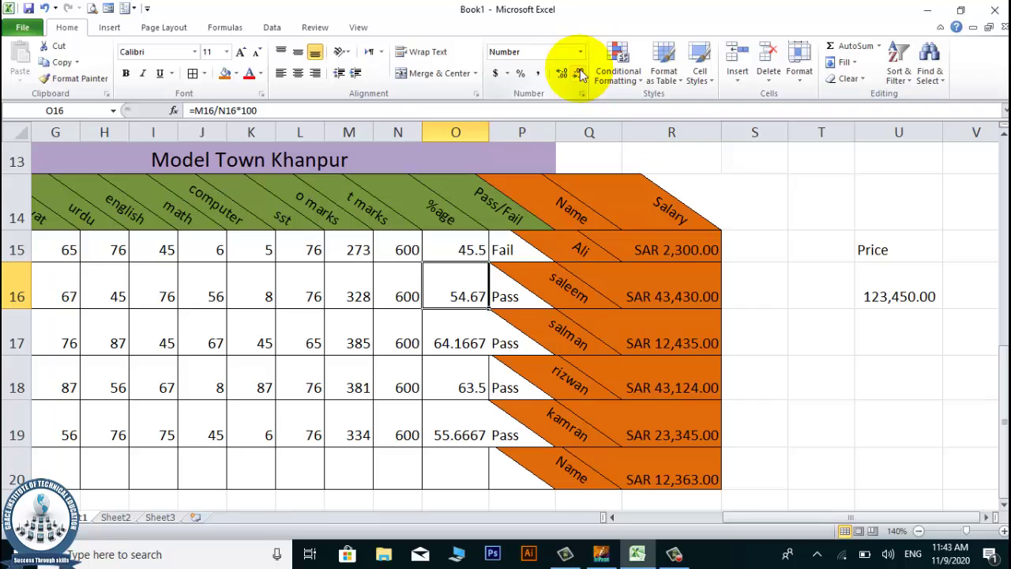
pyautogui.click(564, 72)
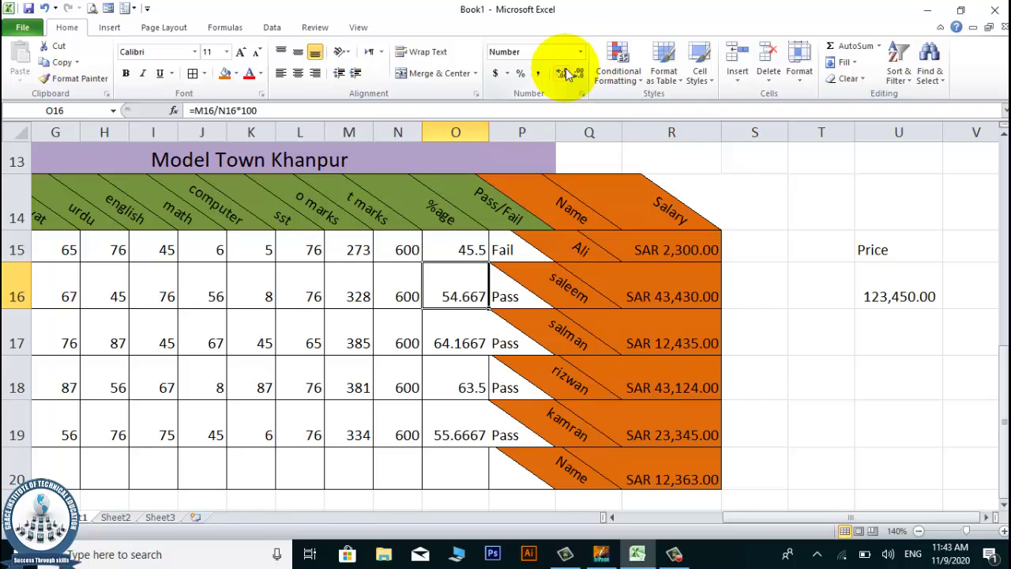
pyautogui.click(579, 73)
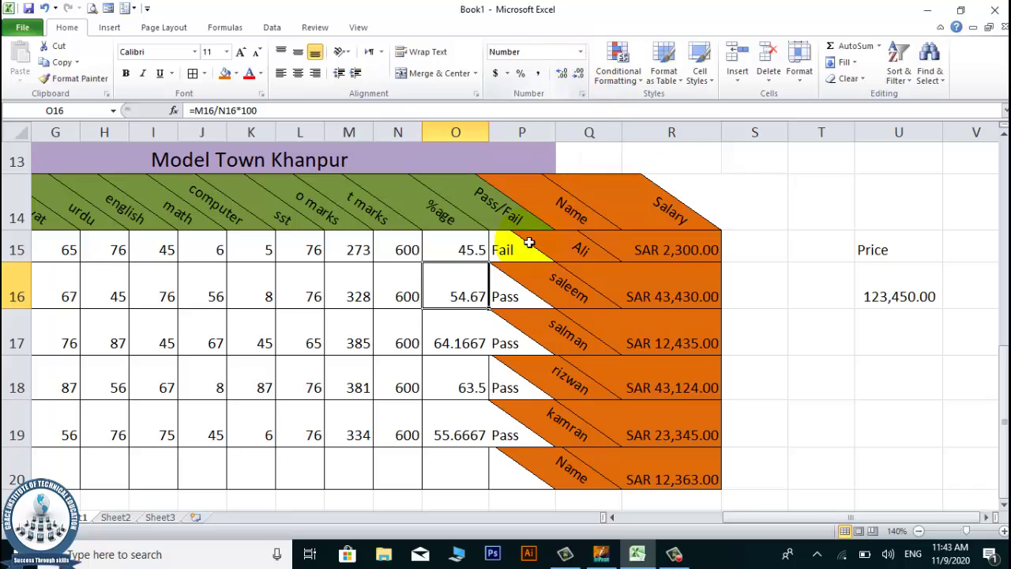
# Step: Select the percentage in O17 and move on to the one in O18
pyautogui.click(450, 330)
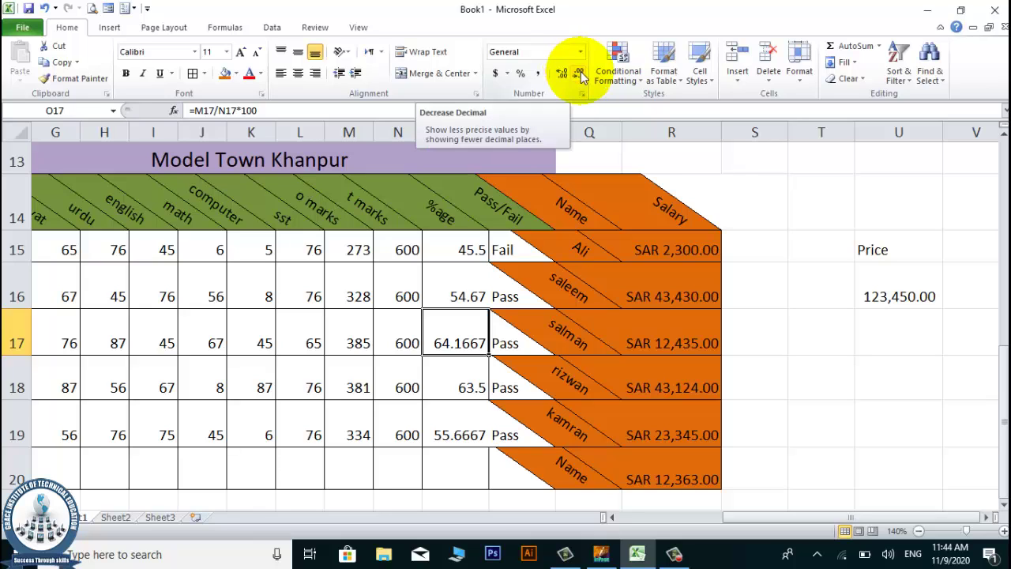
pyautogui.click(434, 366)
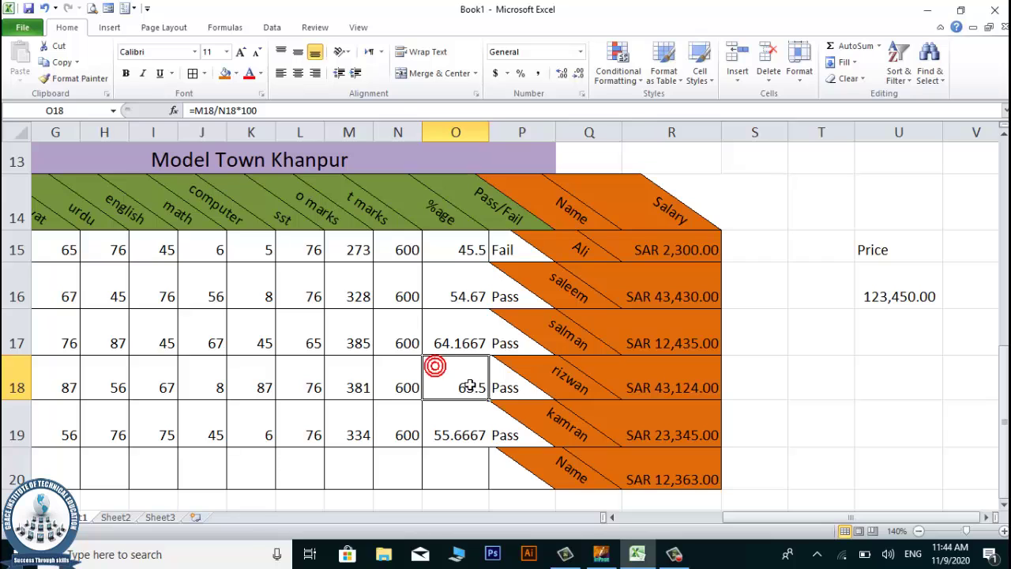